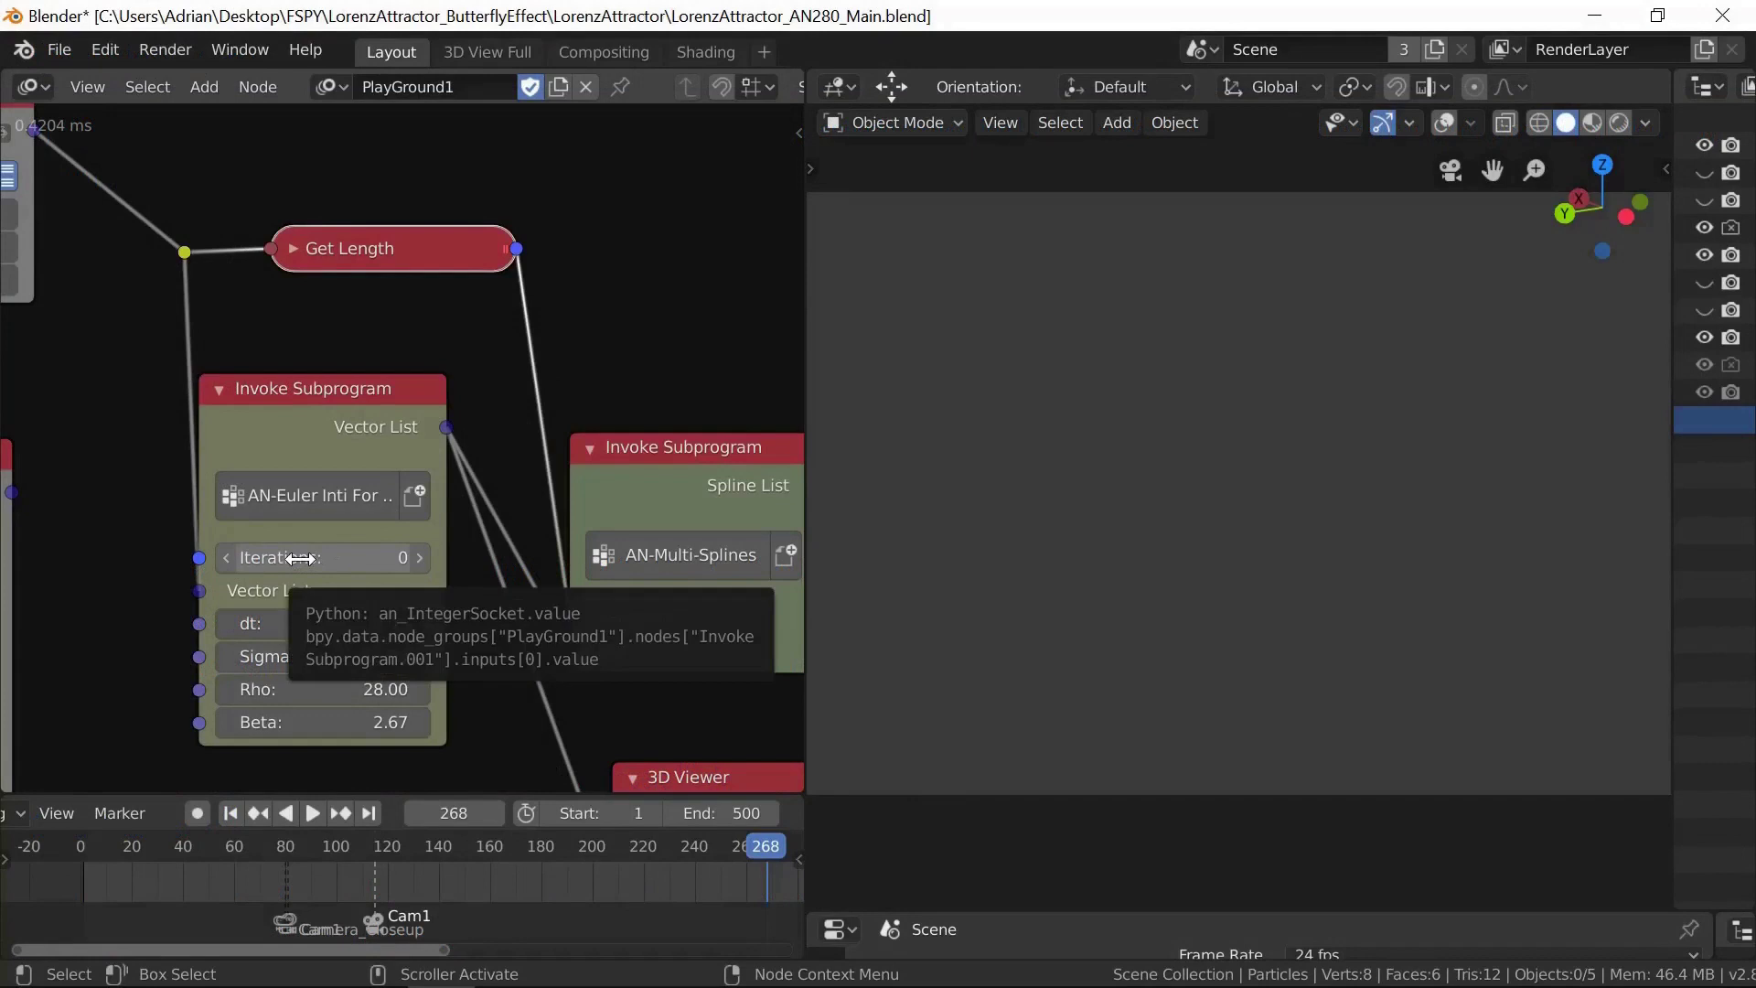
# Step: Type 0 into the Euler subprogram's Iterations field to clear the curve, then switch the viewport to rendered shading
pyautogui.moveTo(300, 557); pyautogui.dragTo(658, 544)
pyautogui.click(386, 555)
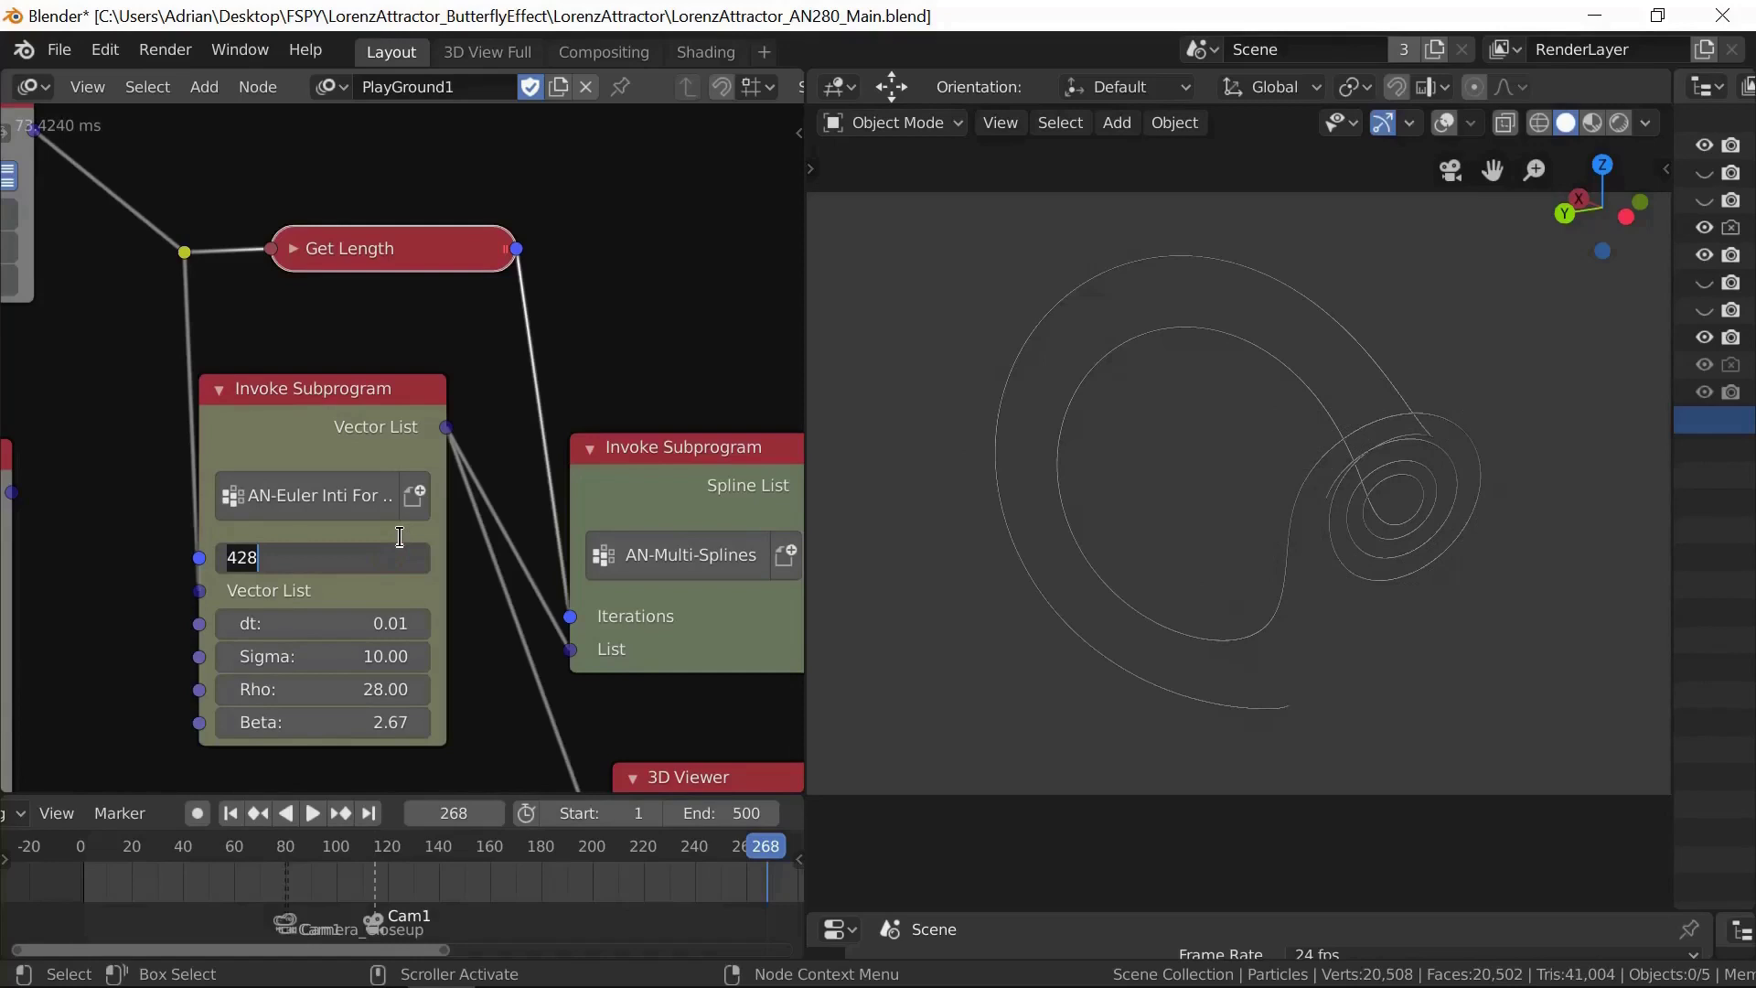
pyautogui.write('0')
pyautogui.press('Return')
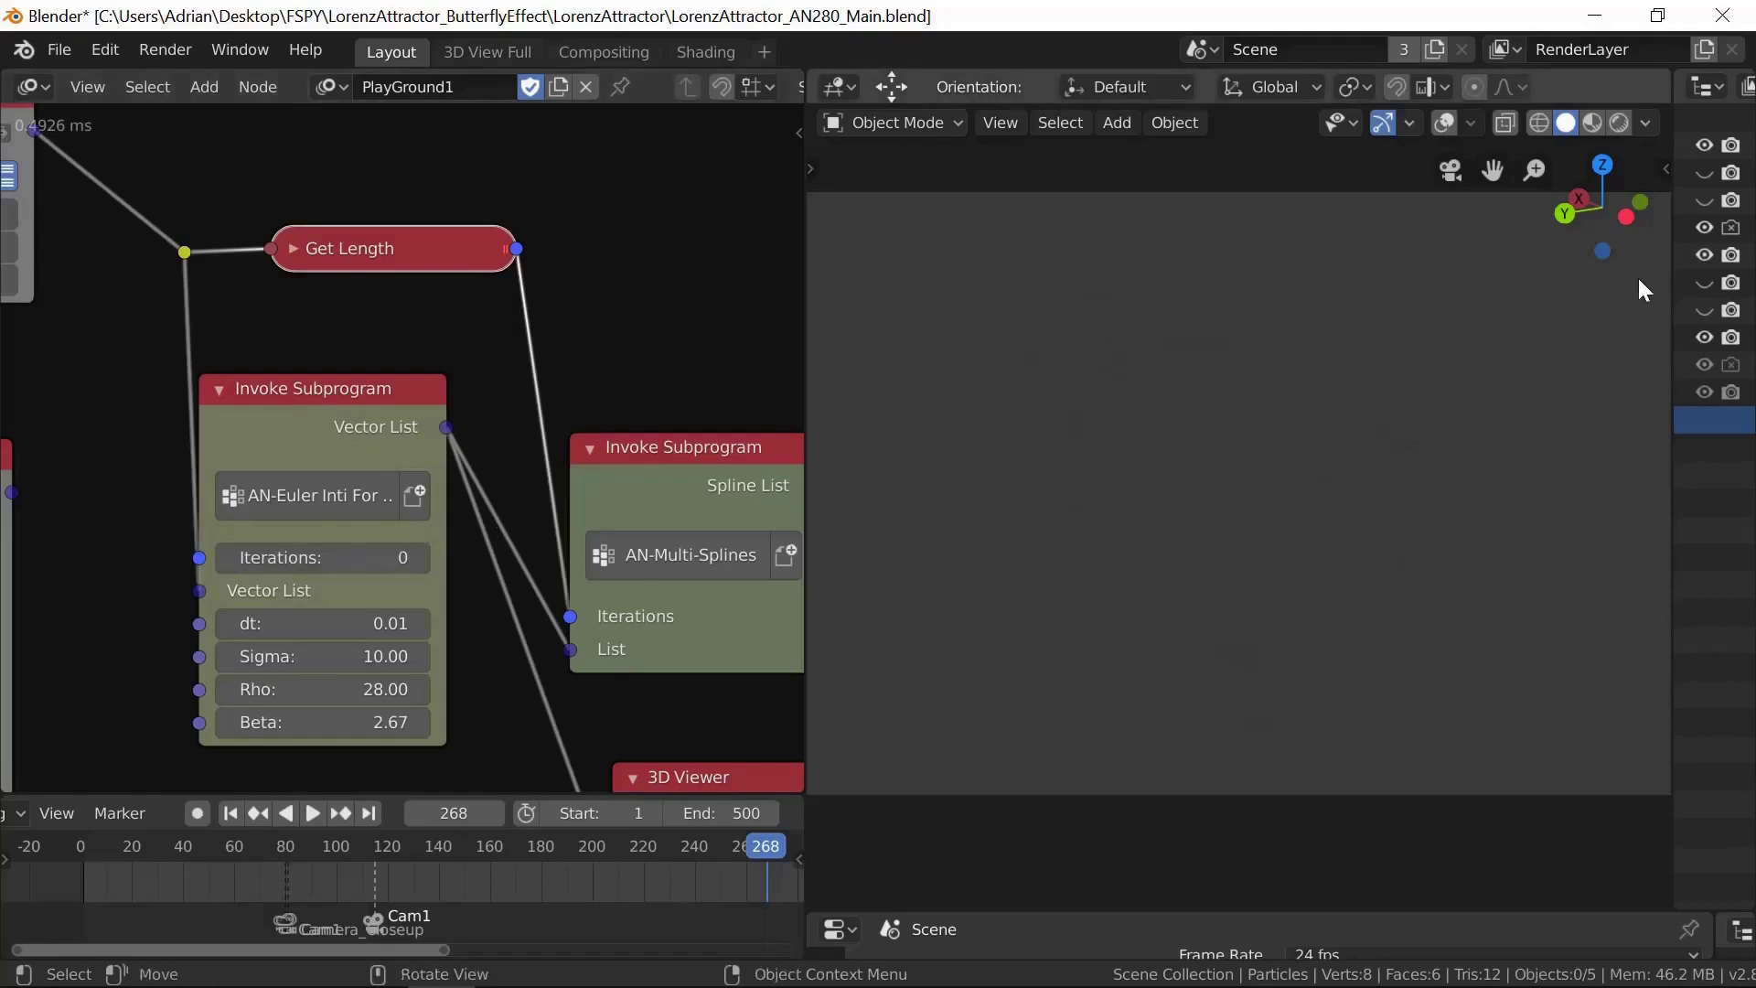
pyautogui.click(1617, 119)
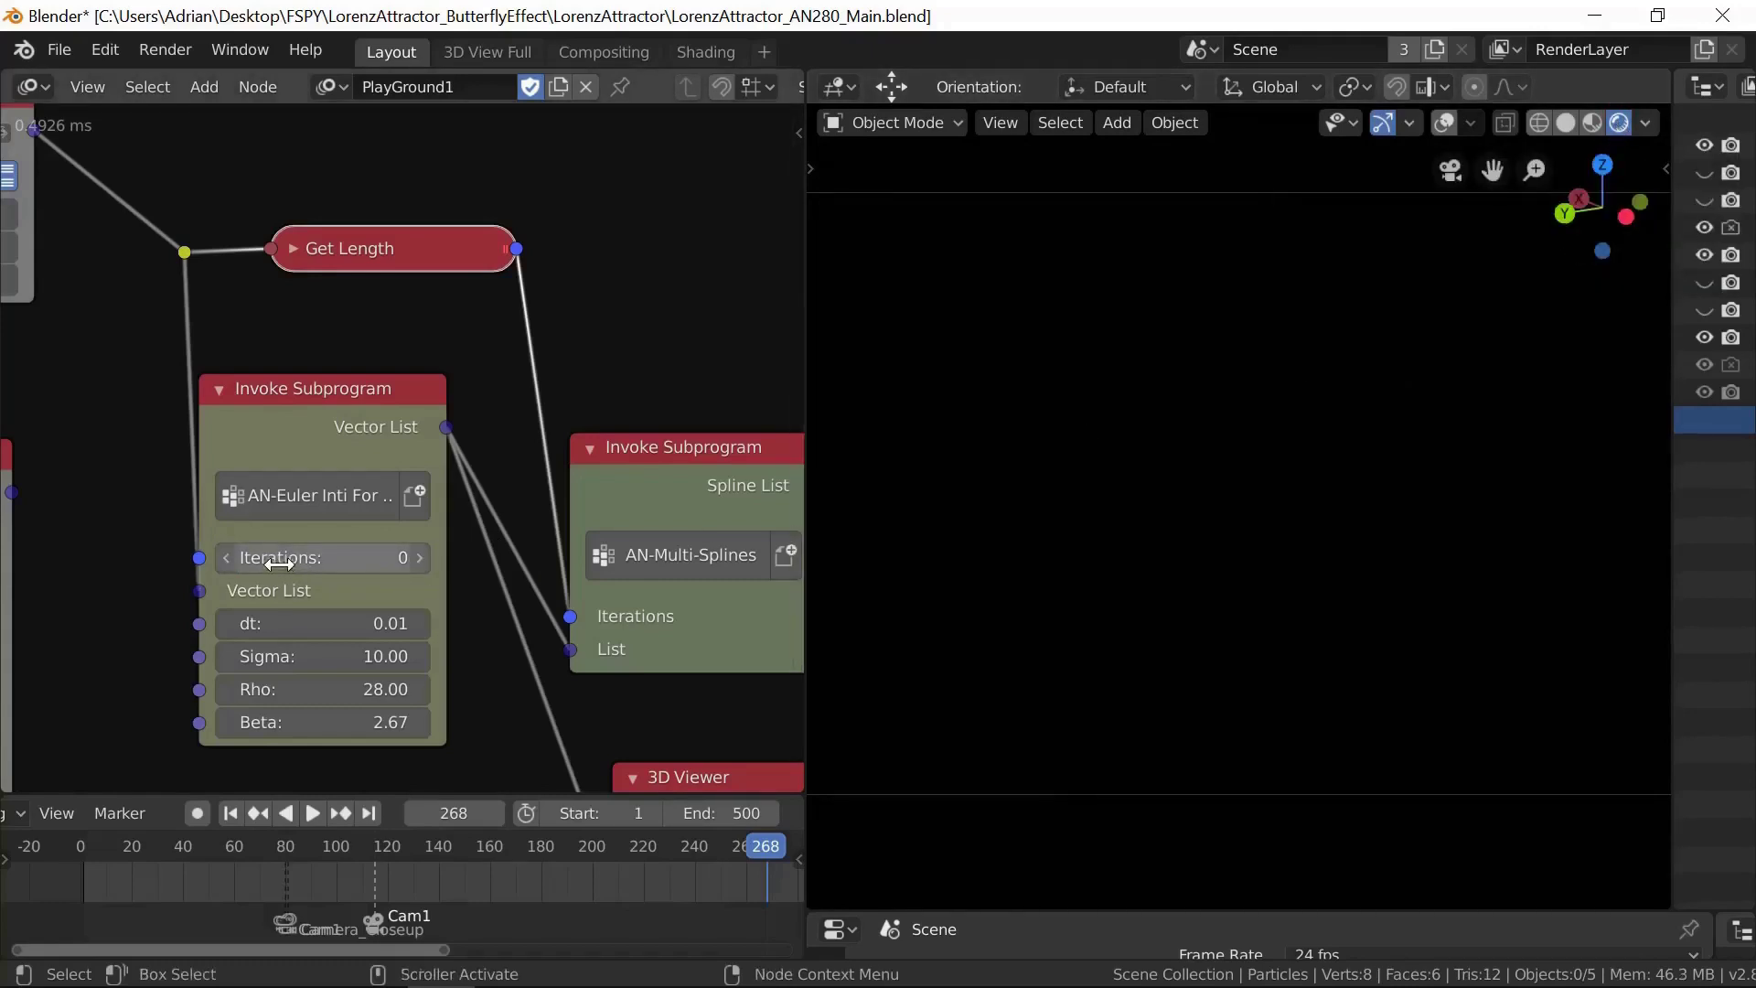
# Step: Raise Iterations to 1156 to render the glowing, colour-ramped Lorenz butterfly
pyautogui.moveTo(279, 564)
pyautogui.mouseDown()
pyautogui.moveTo(718, 540)
pyautogui.moveTo(1343, 562)
pyautogui.mouseUp()
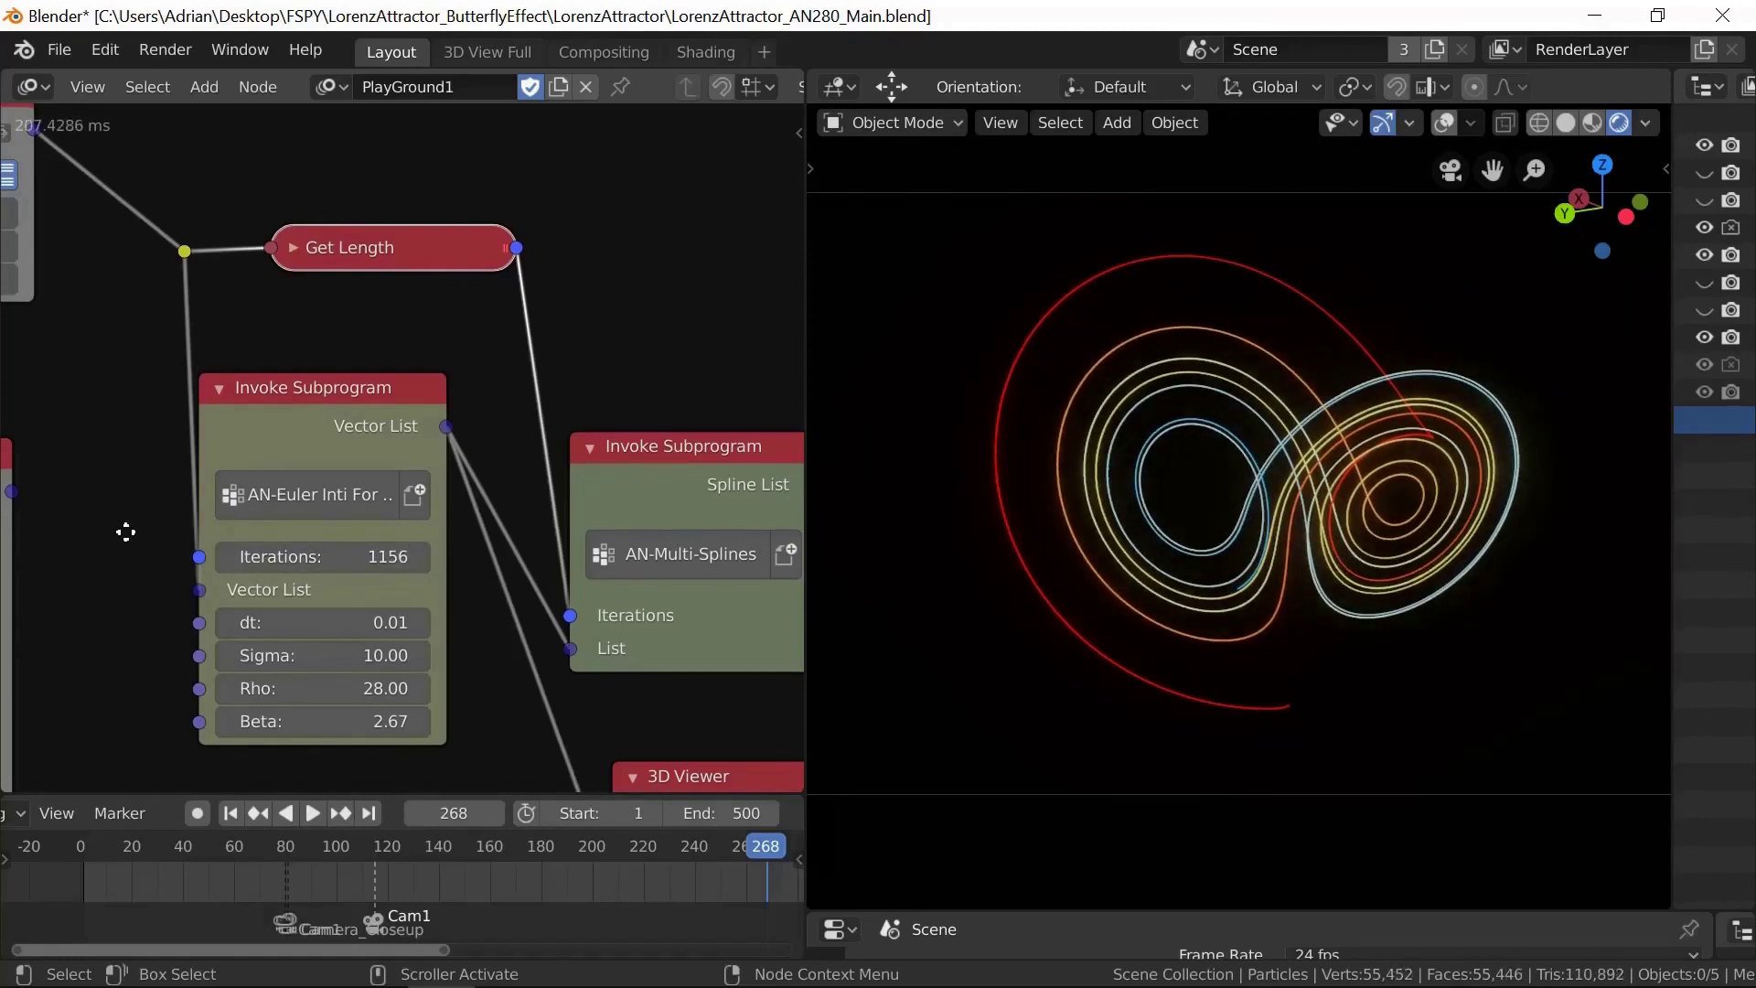
# Step: Pan the node editor to show the Random Vector and Vector Wiggle nodes
pyautogui.moveTo(126, 540); pyautogui.dragTo(309, 547, button='middle')
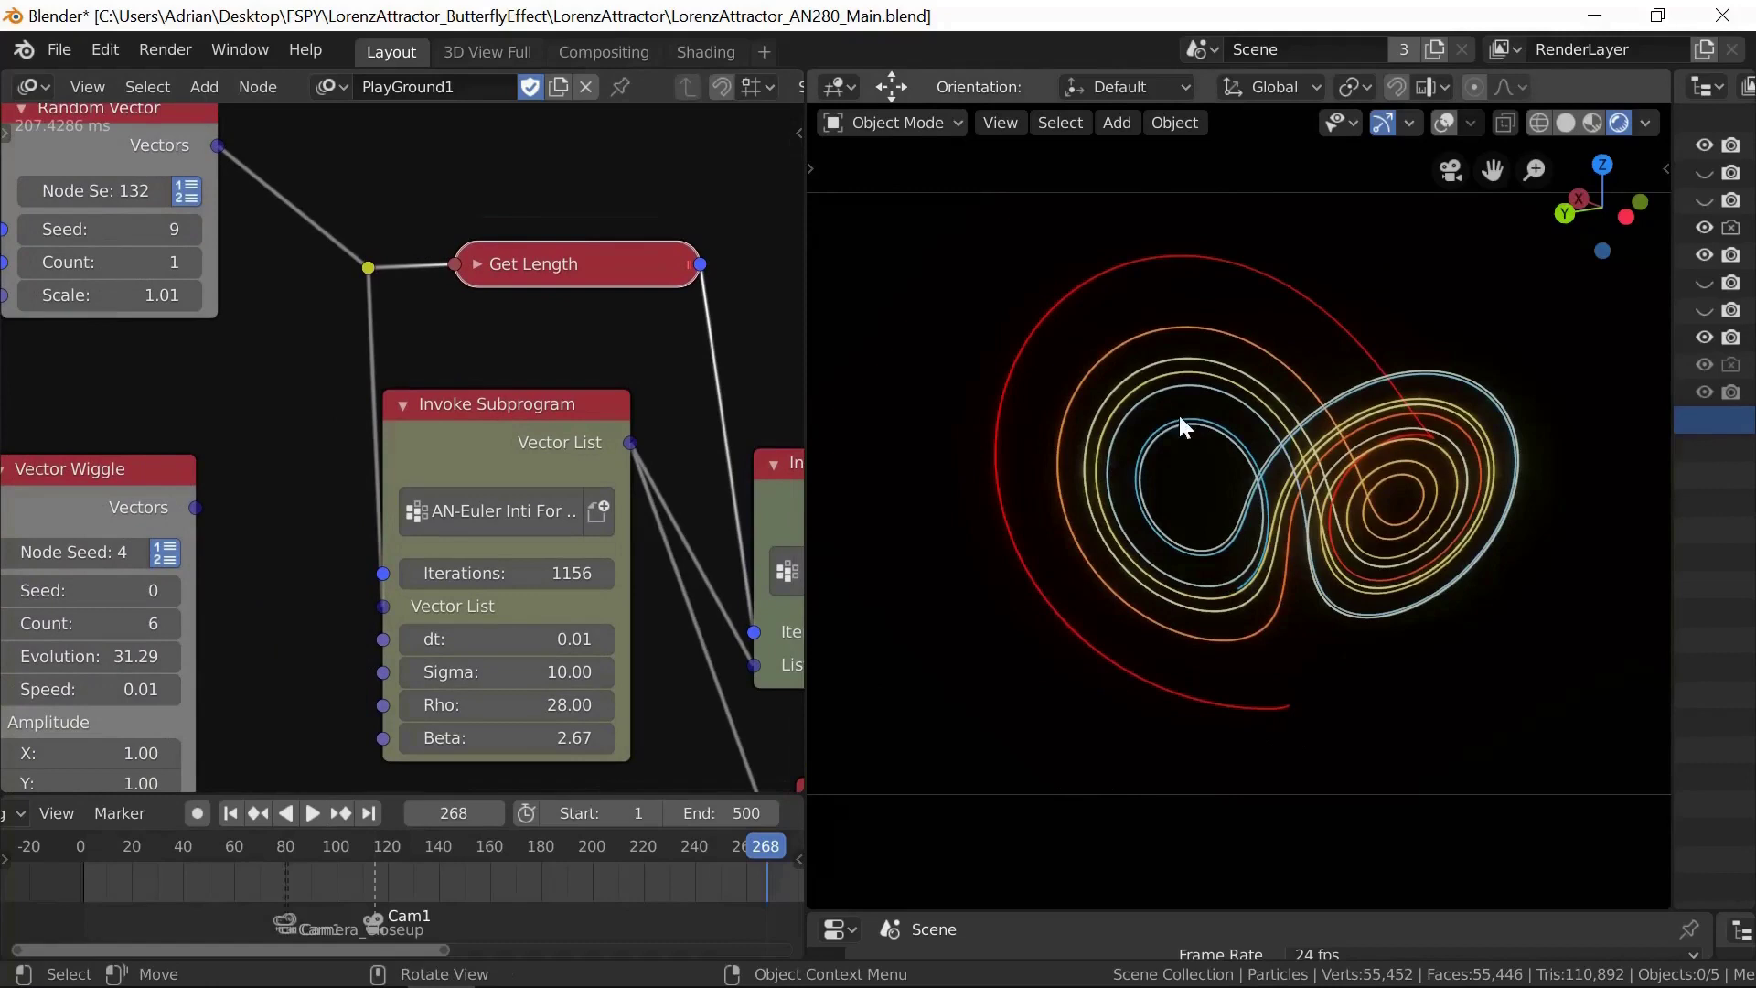
# Step: Set Random Vector Count to 2, then zoom and orbit around the two trajectories
pyautogui.click(191, 261)
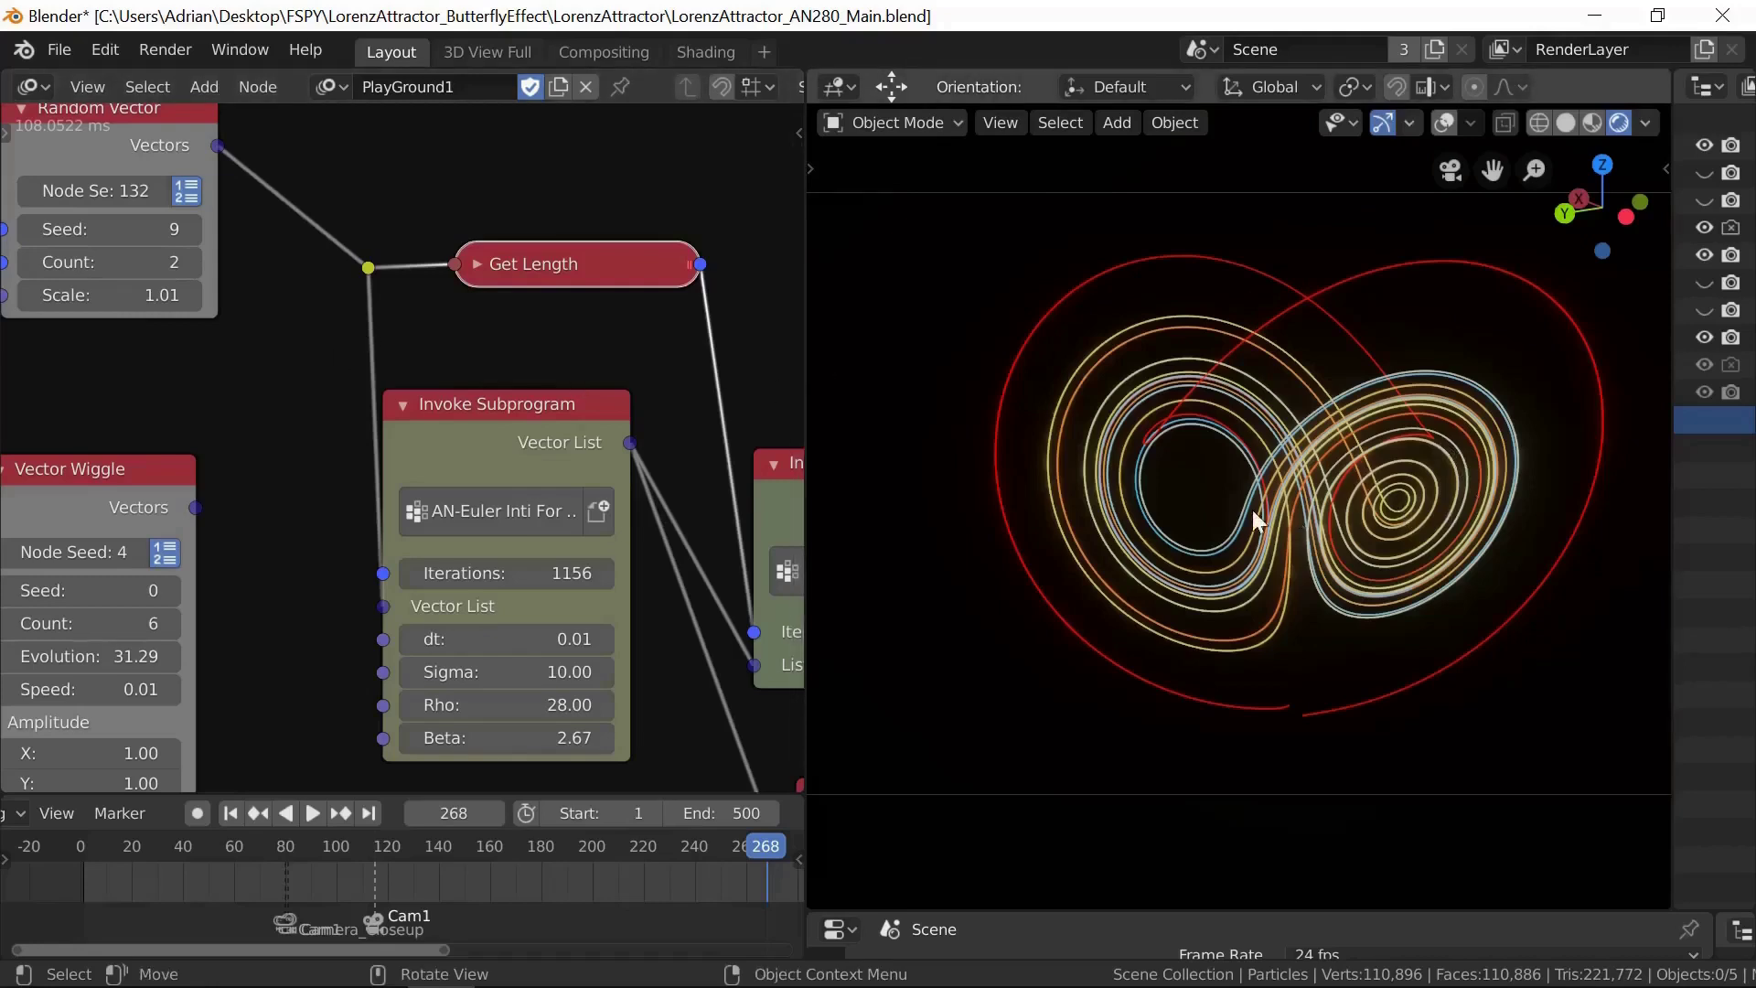
pyautogui.scroll(-4, 1253, 508)
pyautogui.moveTo(1259, 506); pyautogui.dragTo(1298, 492, button='middle')
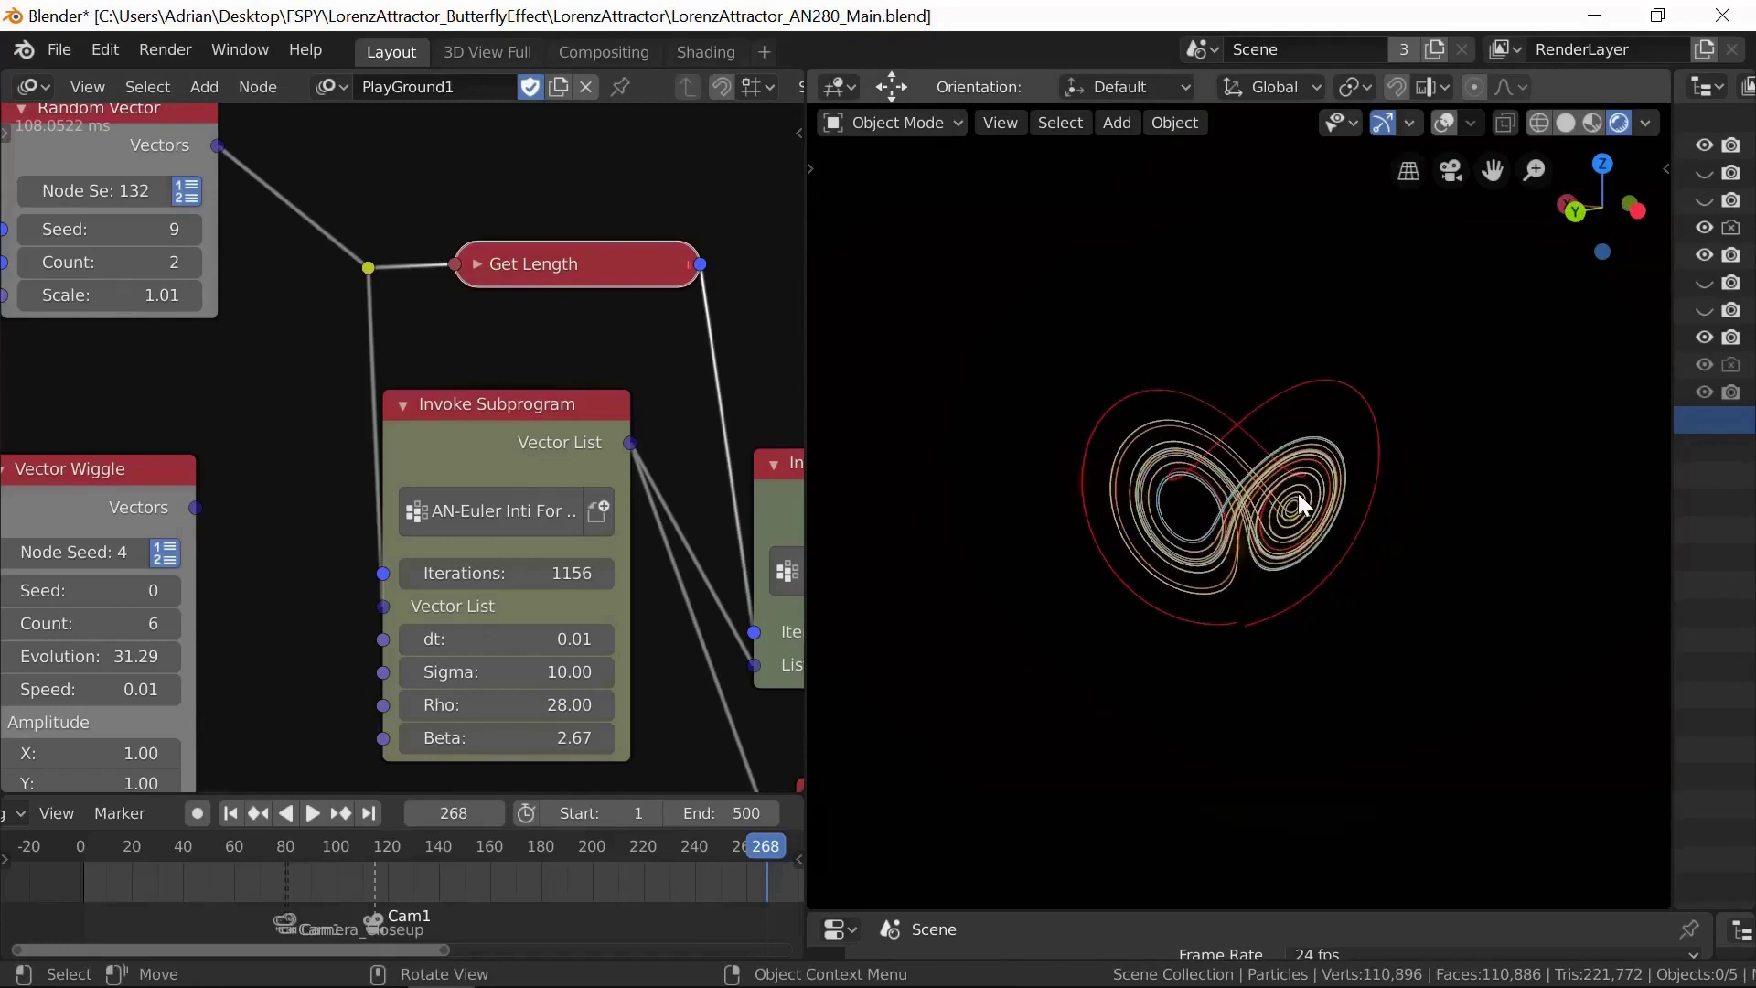
pyautogui.scroll(6, 1297, 492)
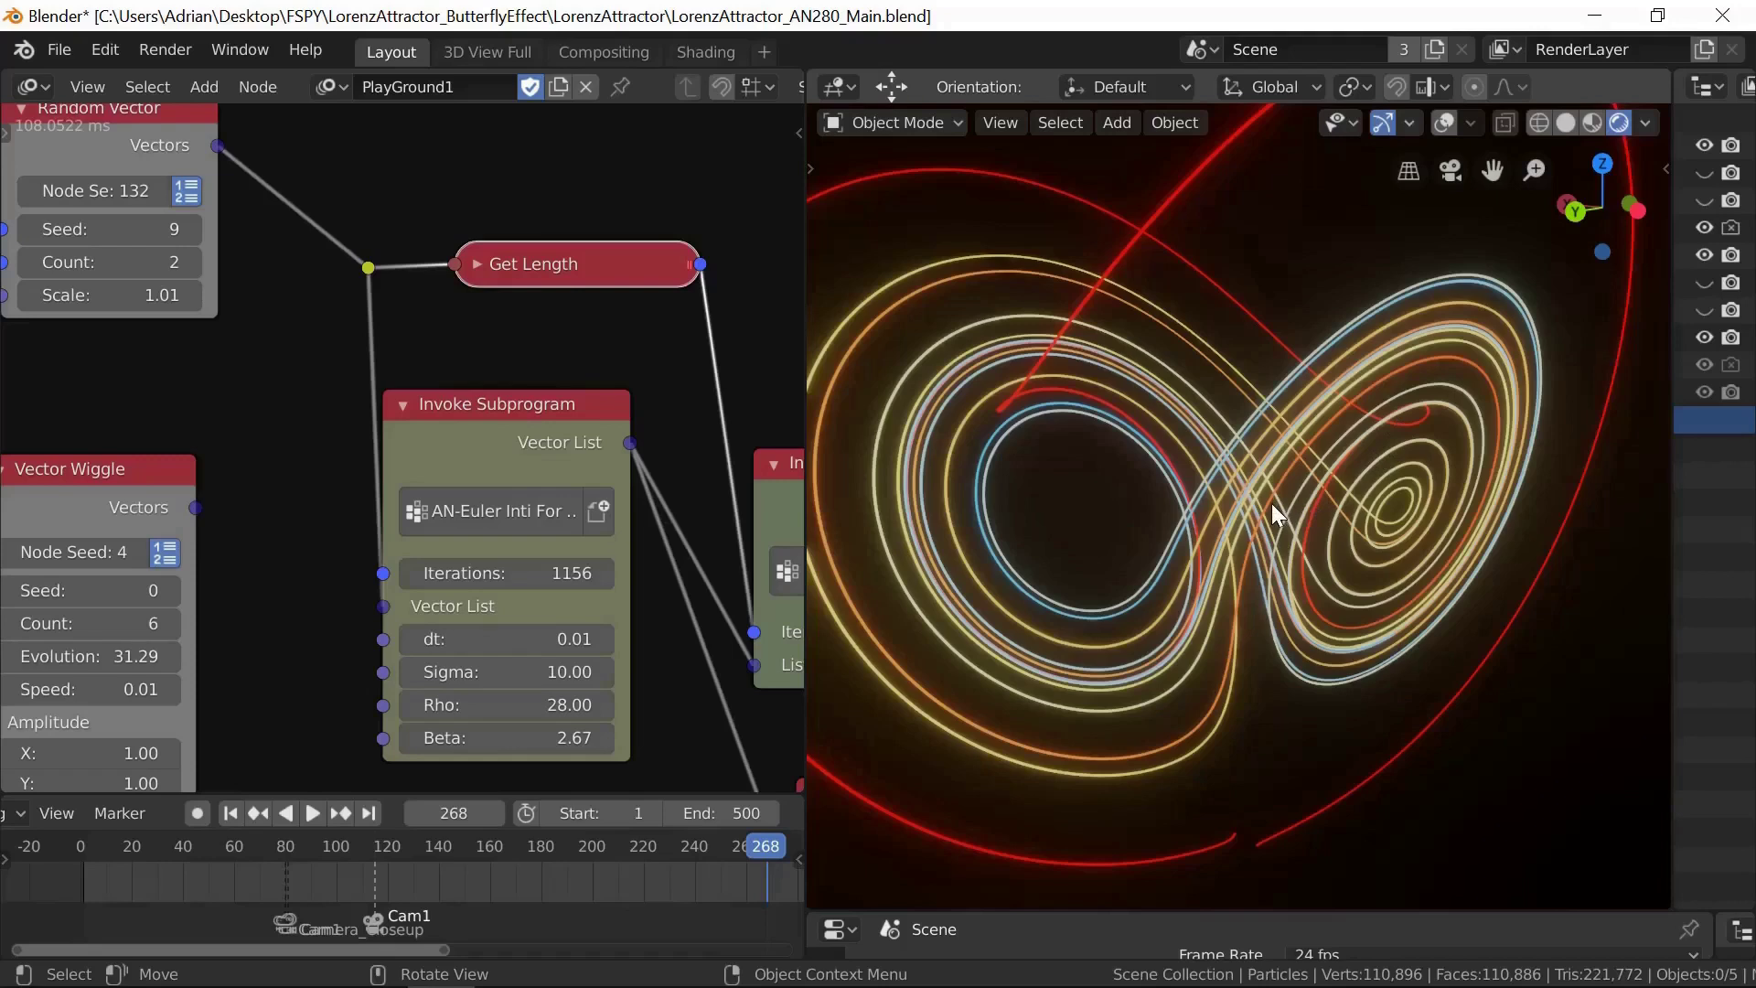
pyautogui.moveTo(1269, 502); pyautogui.dragTo(1153, 441, button='middle')
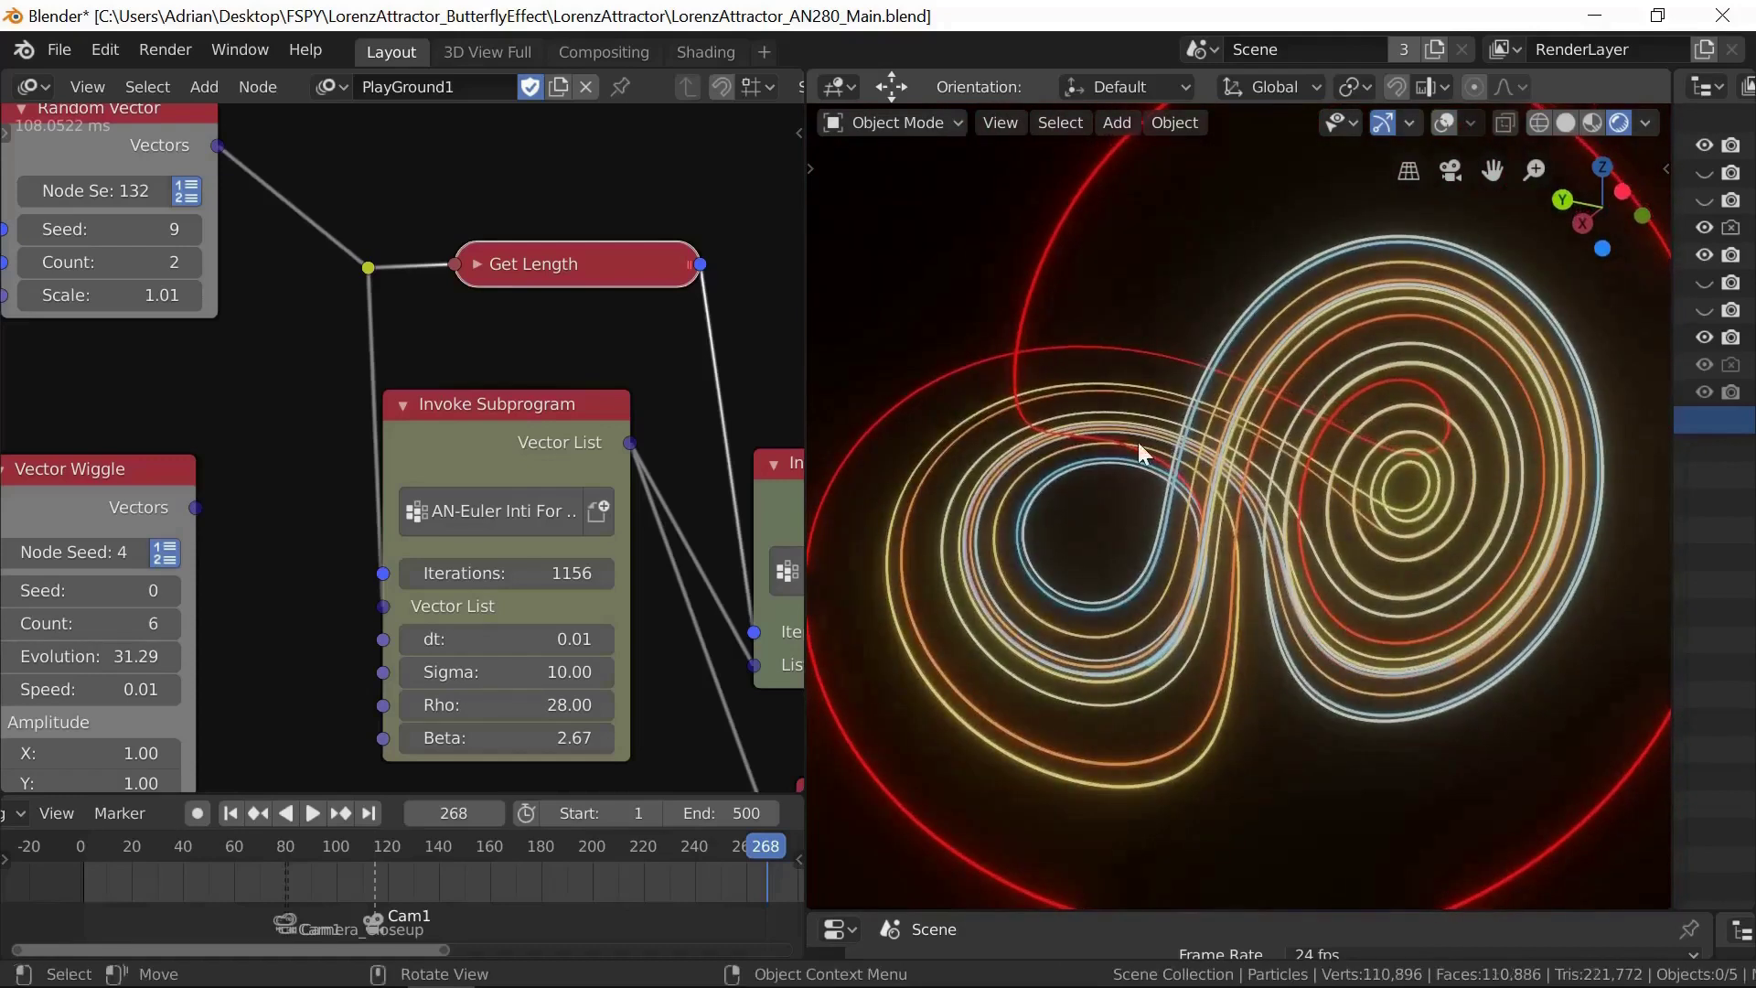
# Step: Try Count values 3 and 4, settle back on 2 trajectories, and lower Iterations to 544
pyautogui.click(190, 262)
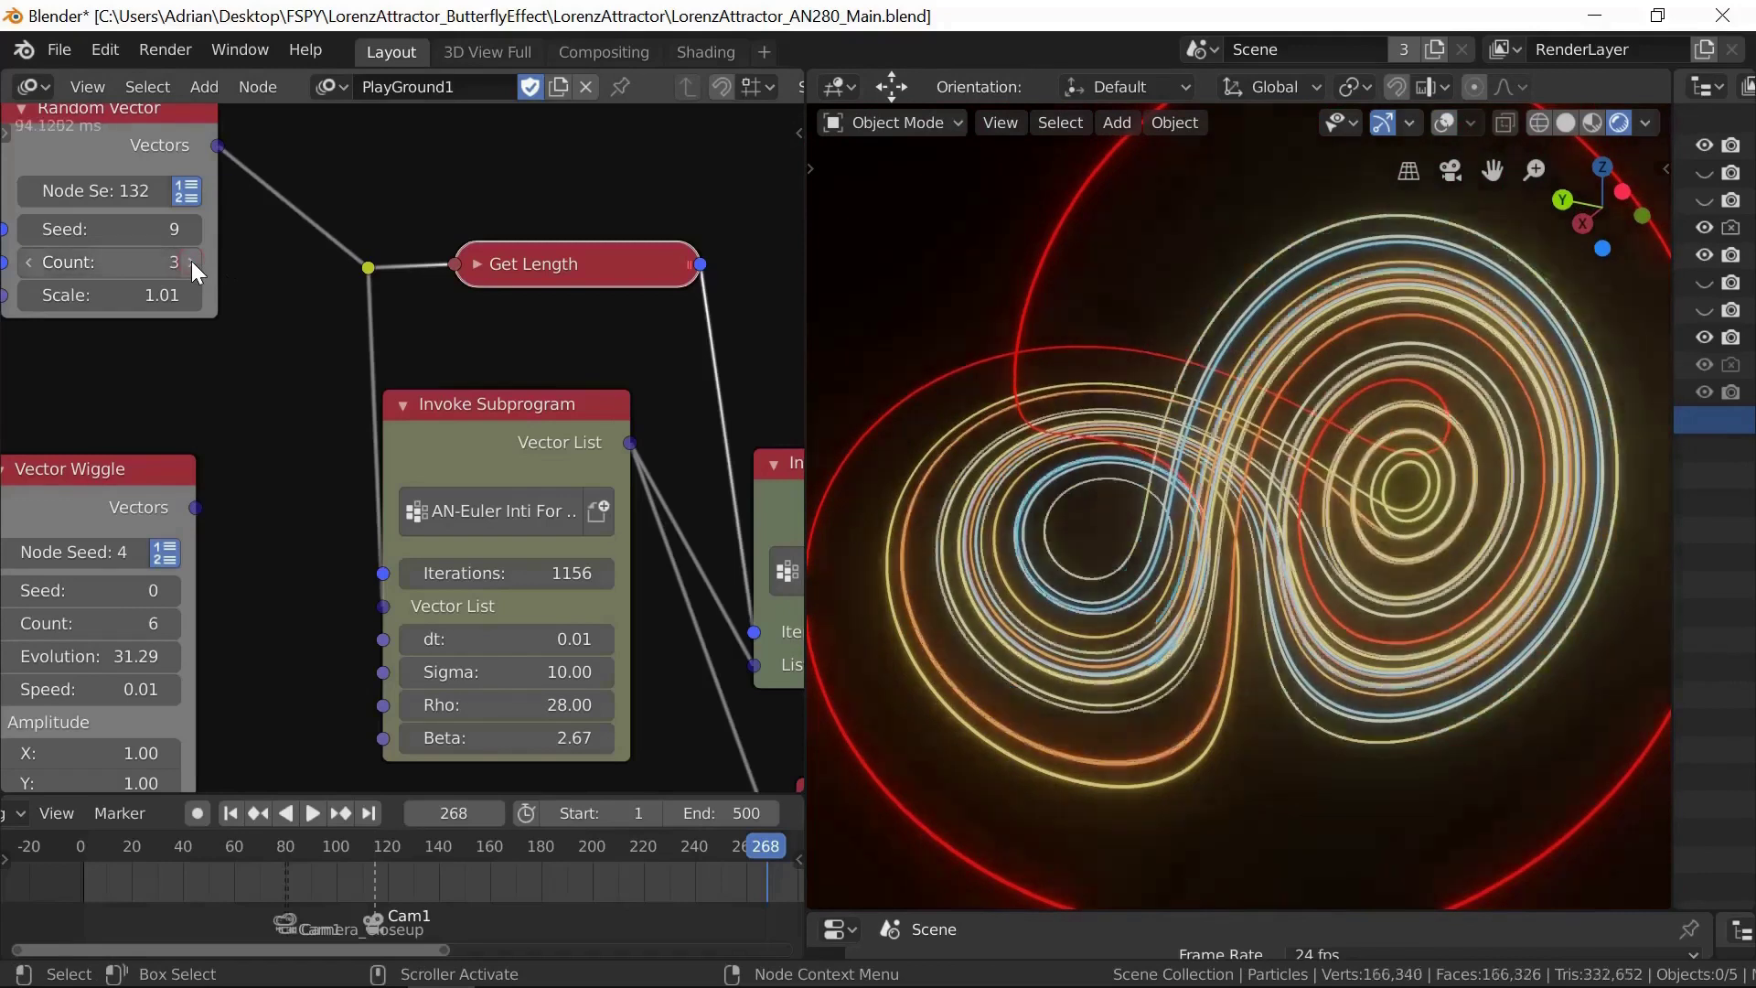
pyautogui.click(190, 261)
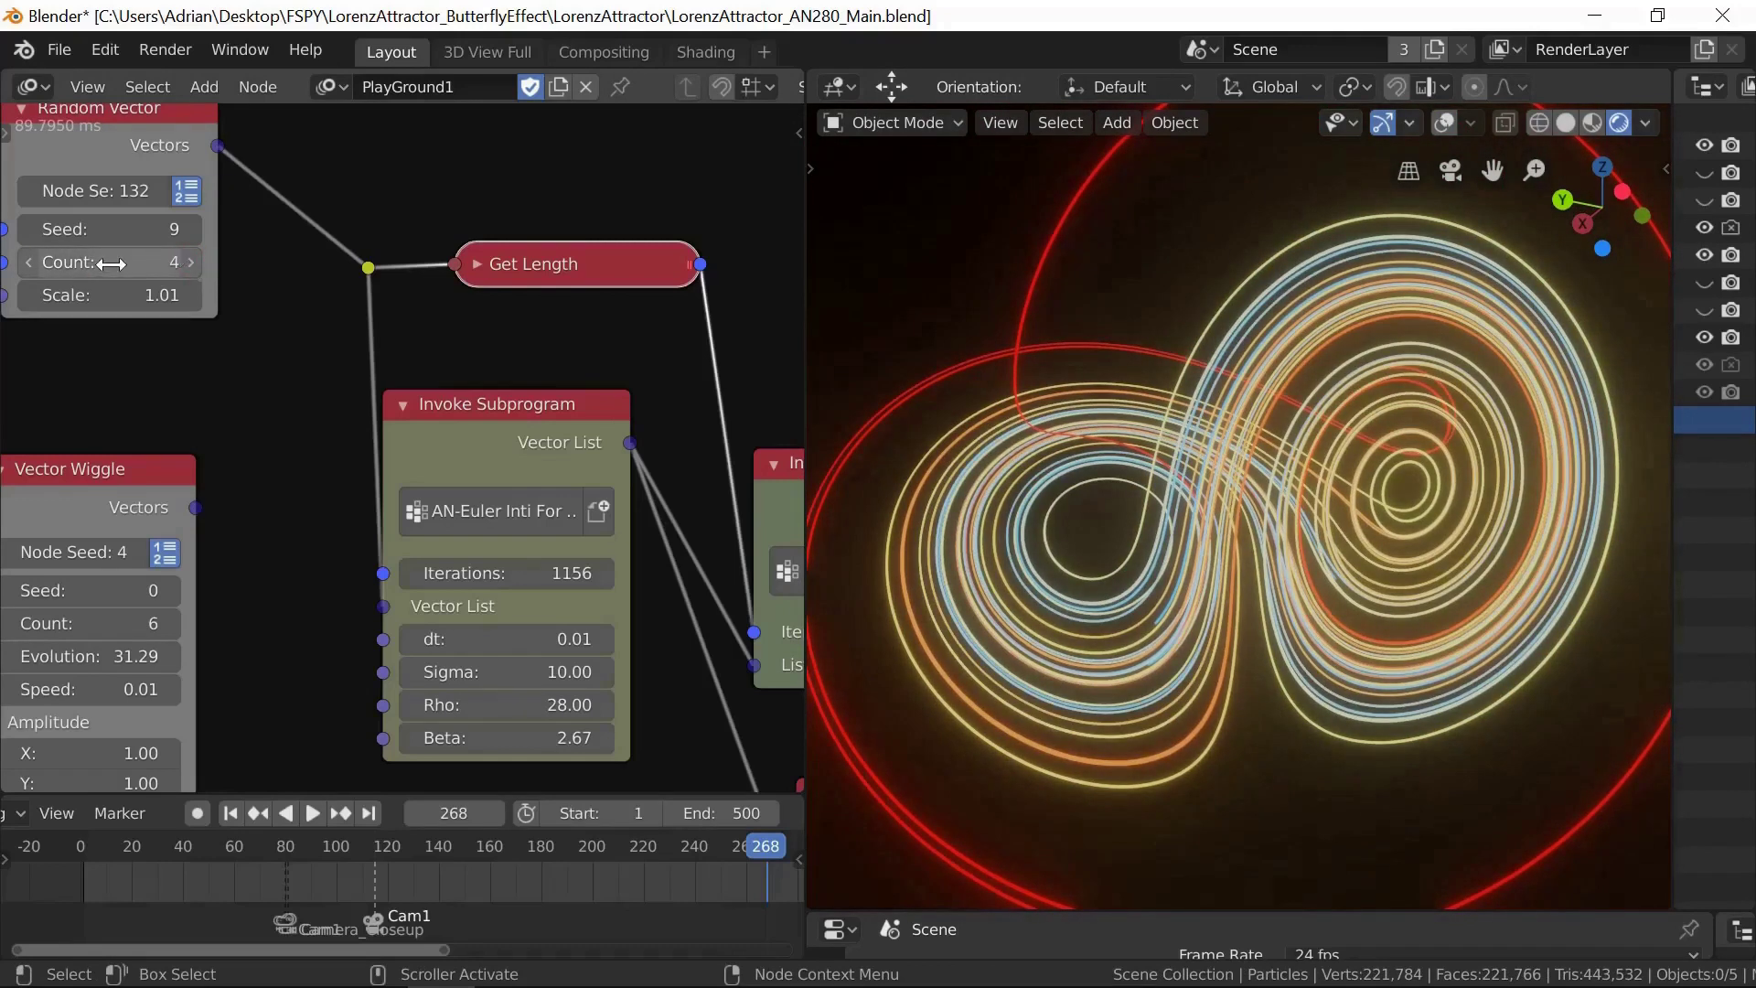
pyautogui.click(31, 262)
pyautogui.click(32, 261)
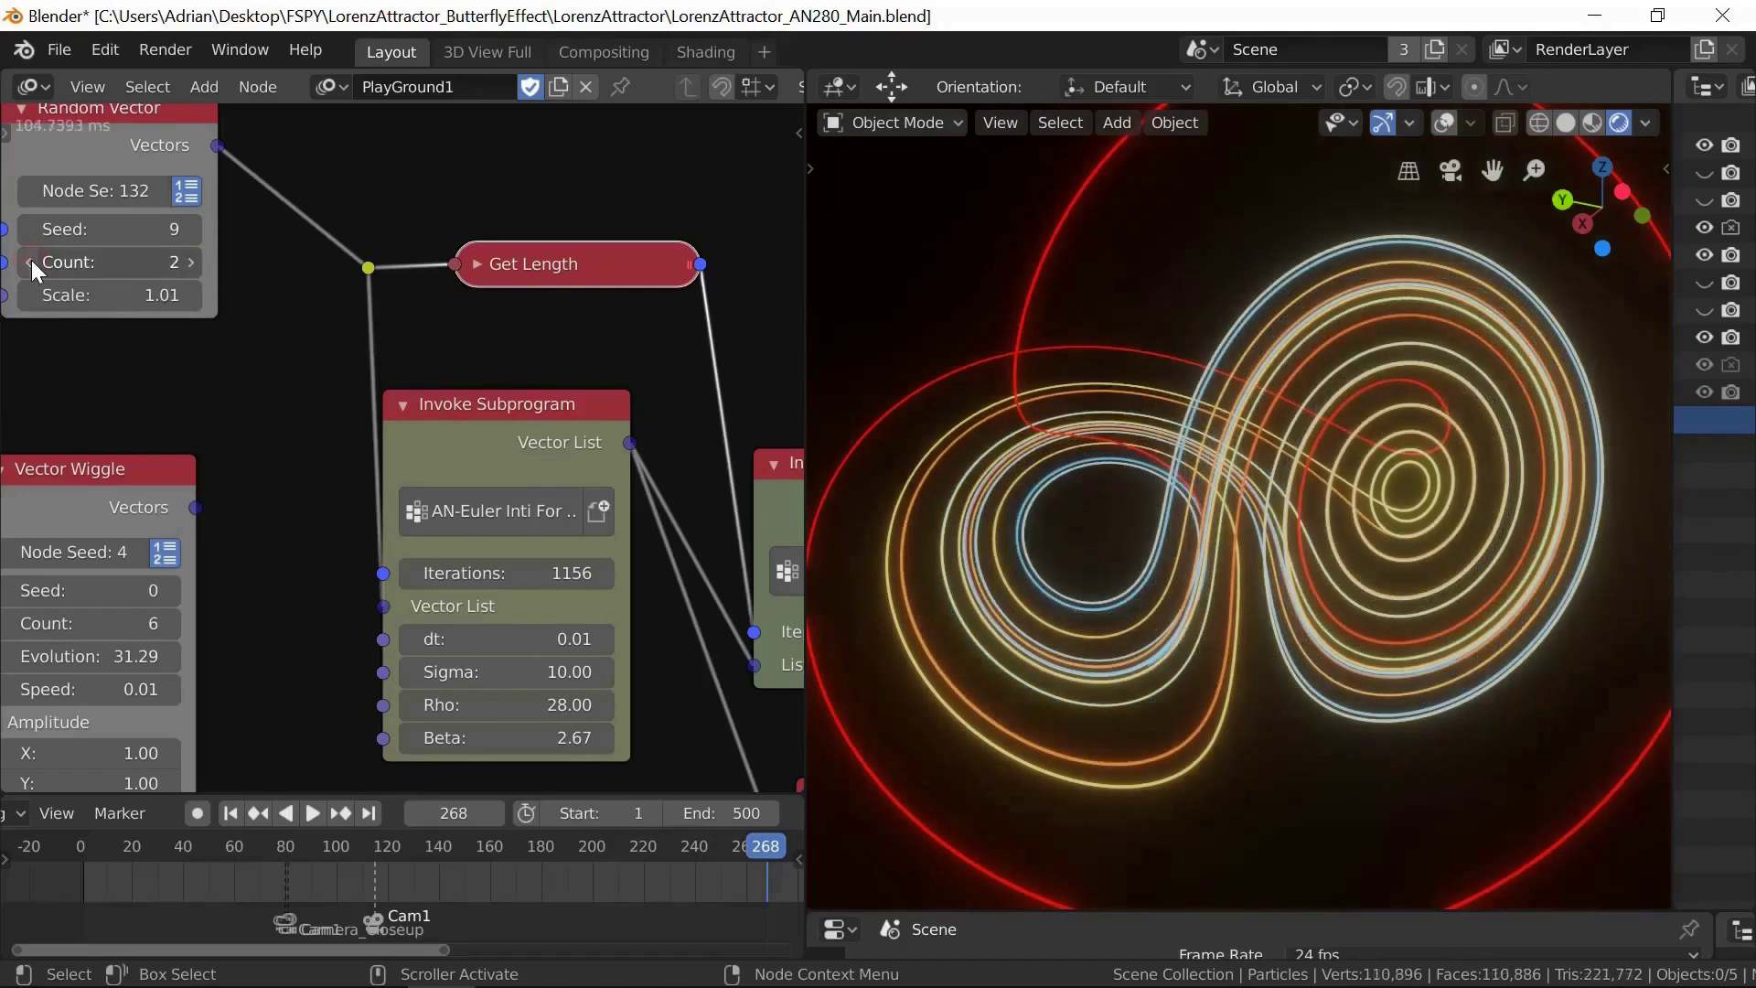
pyautogui.click(31, 261)
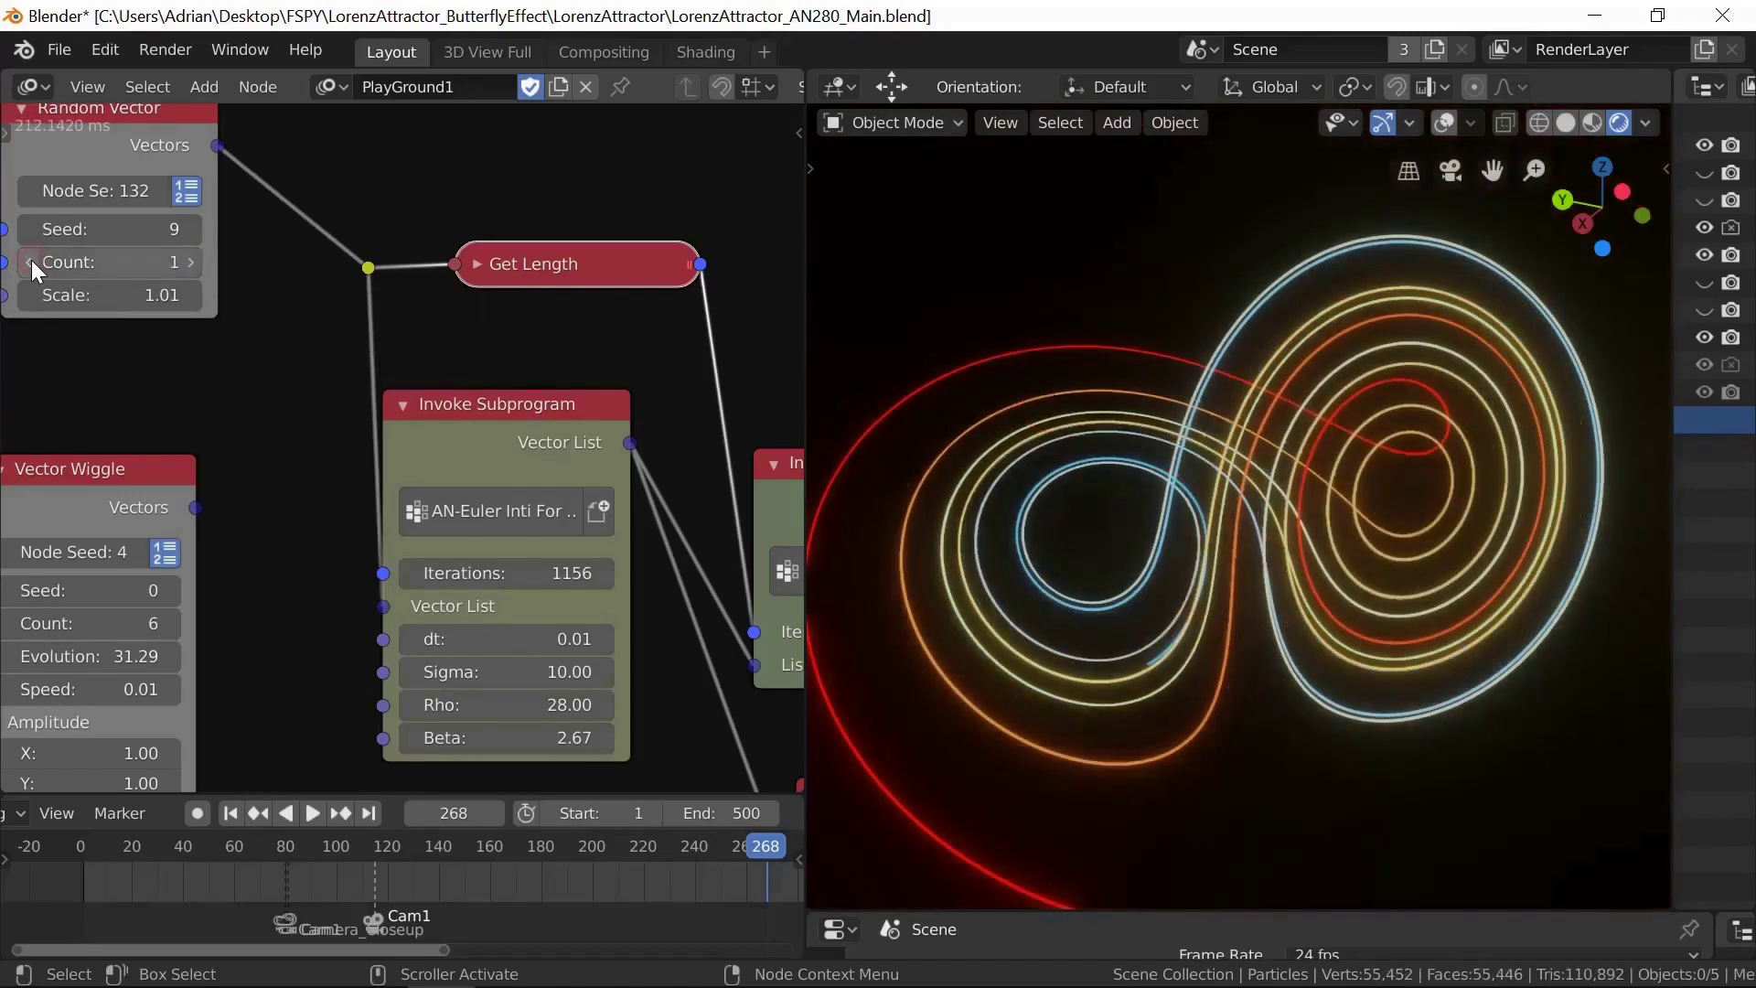
pyautogui.click(190, 263)
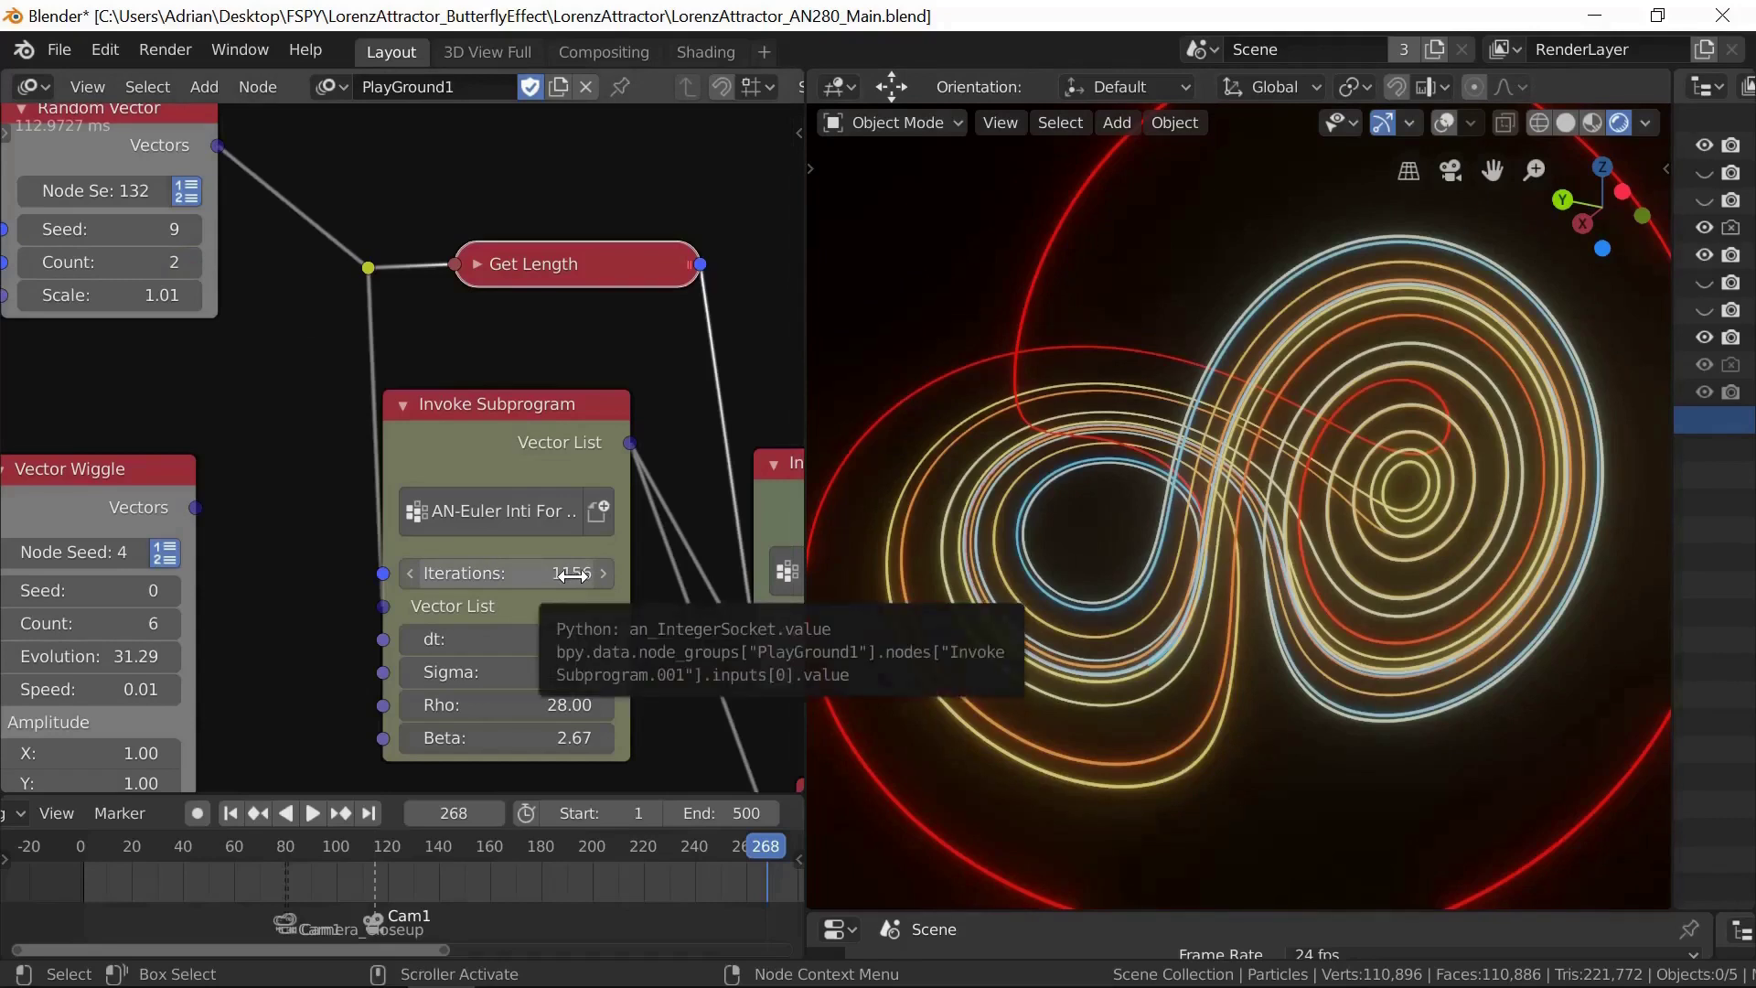
pyautogui.moveTo(572, 574); pyautogui.dragTo(688, 603)
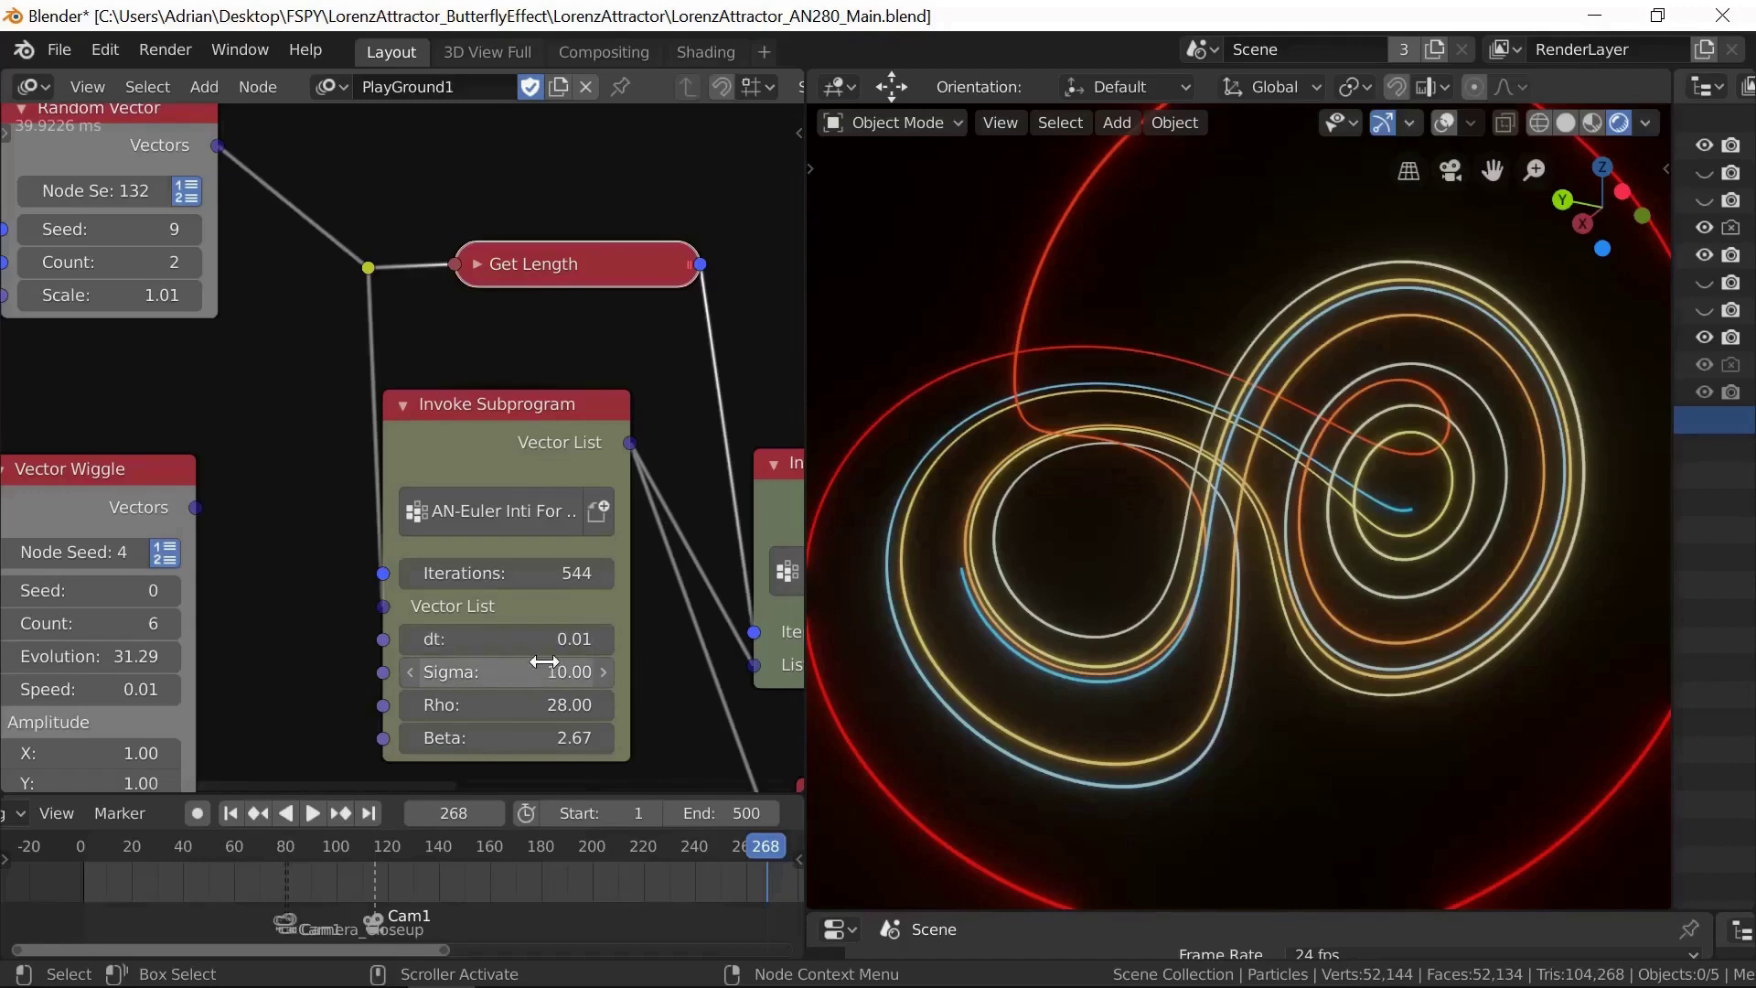
pyautogui.click(602, 639)
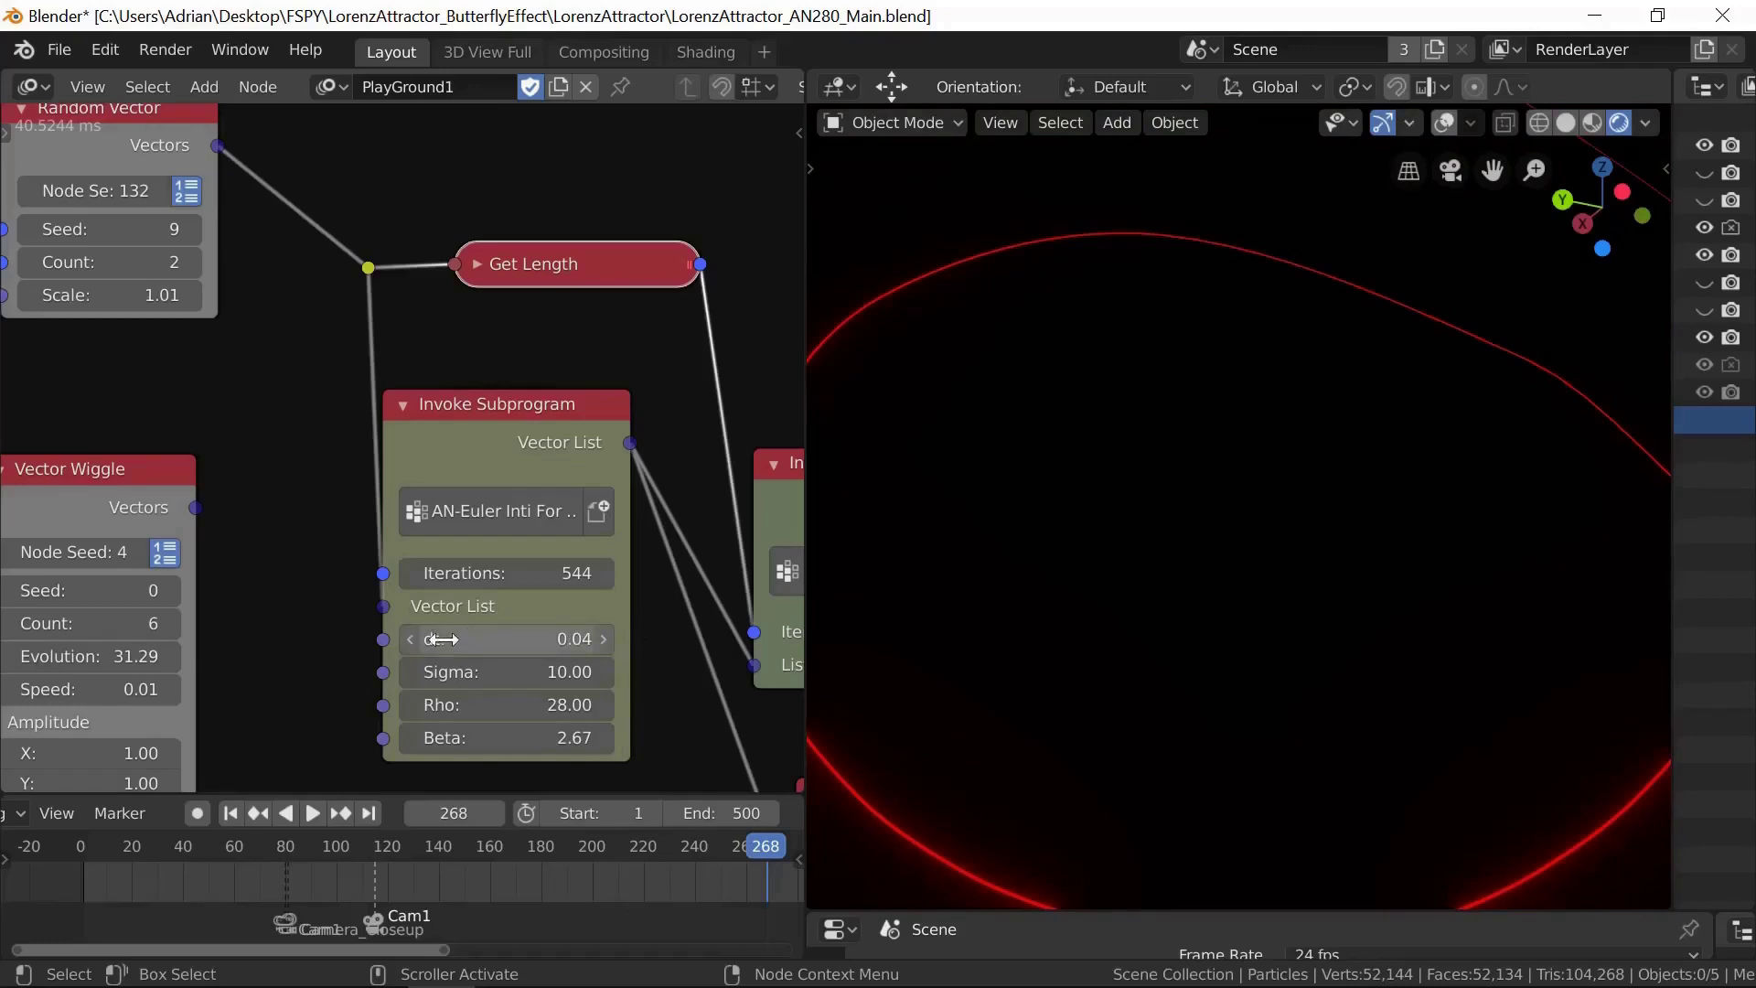
pyautogui.click(409, 639)
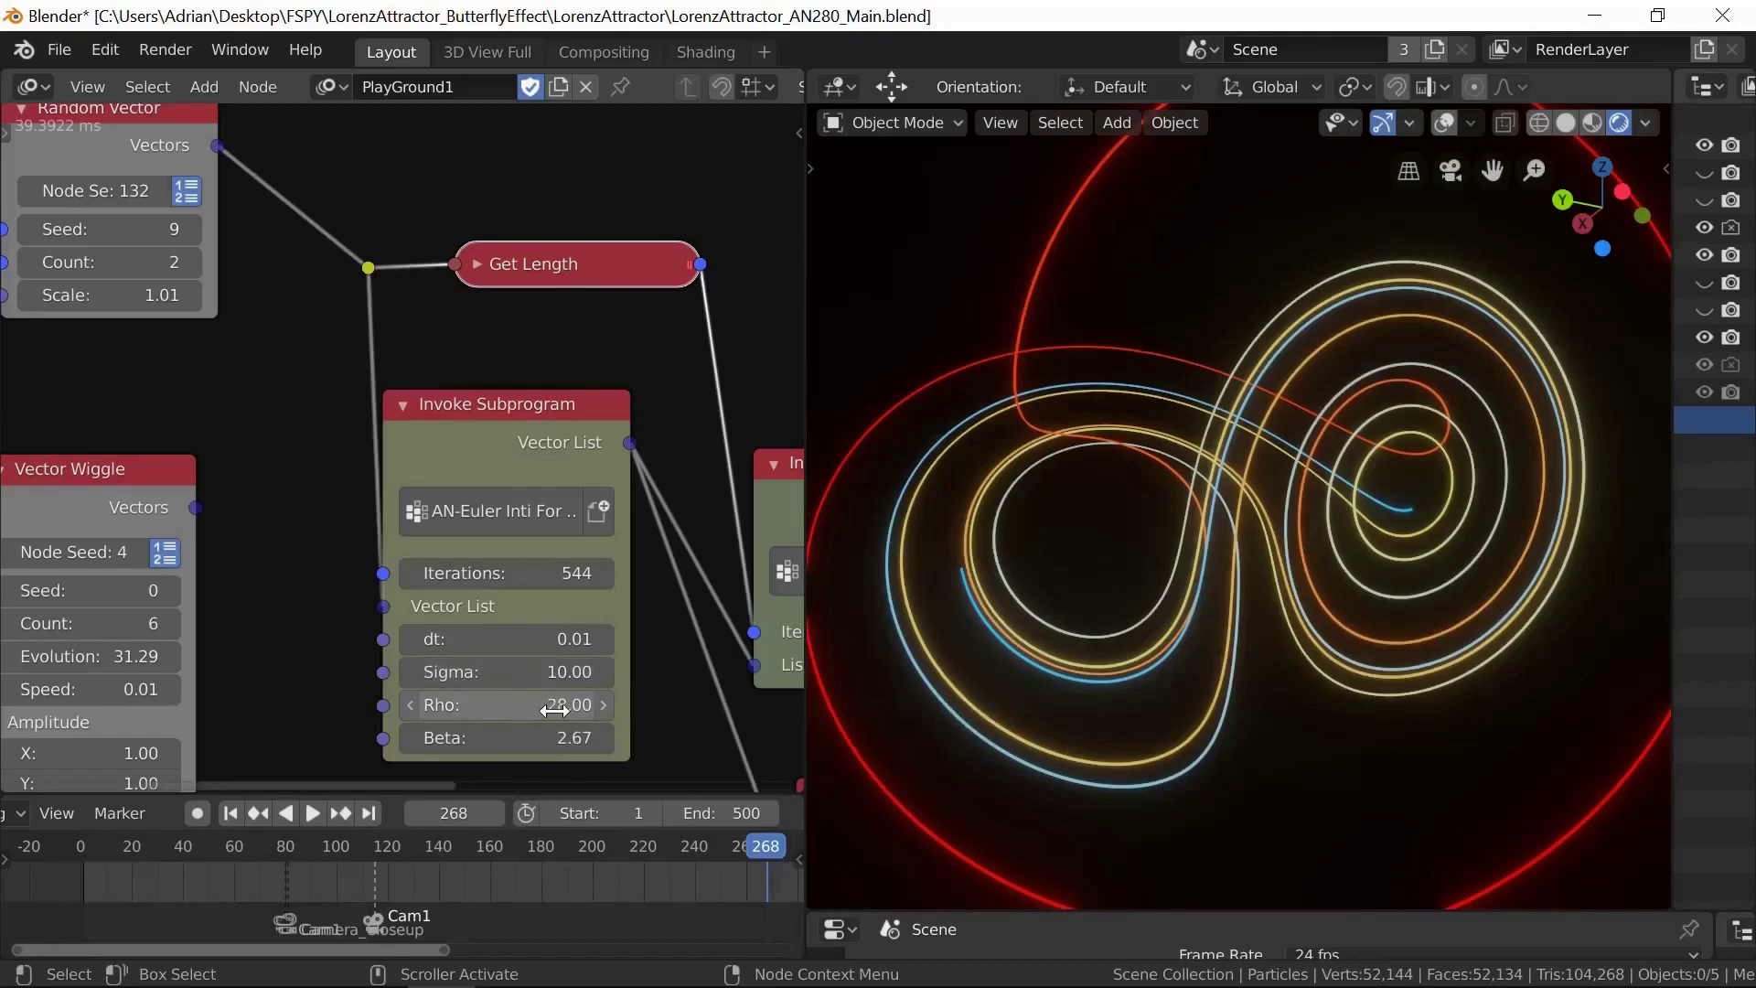
pyautogui.click(603, 704)
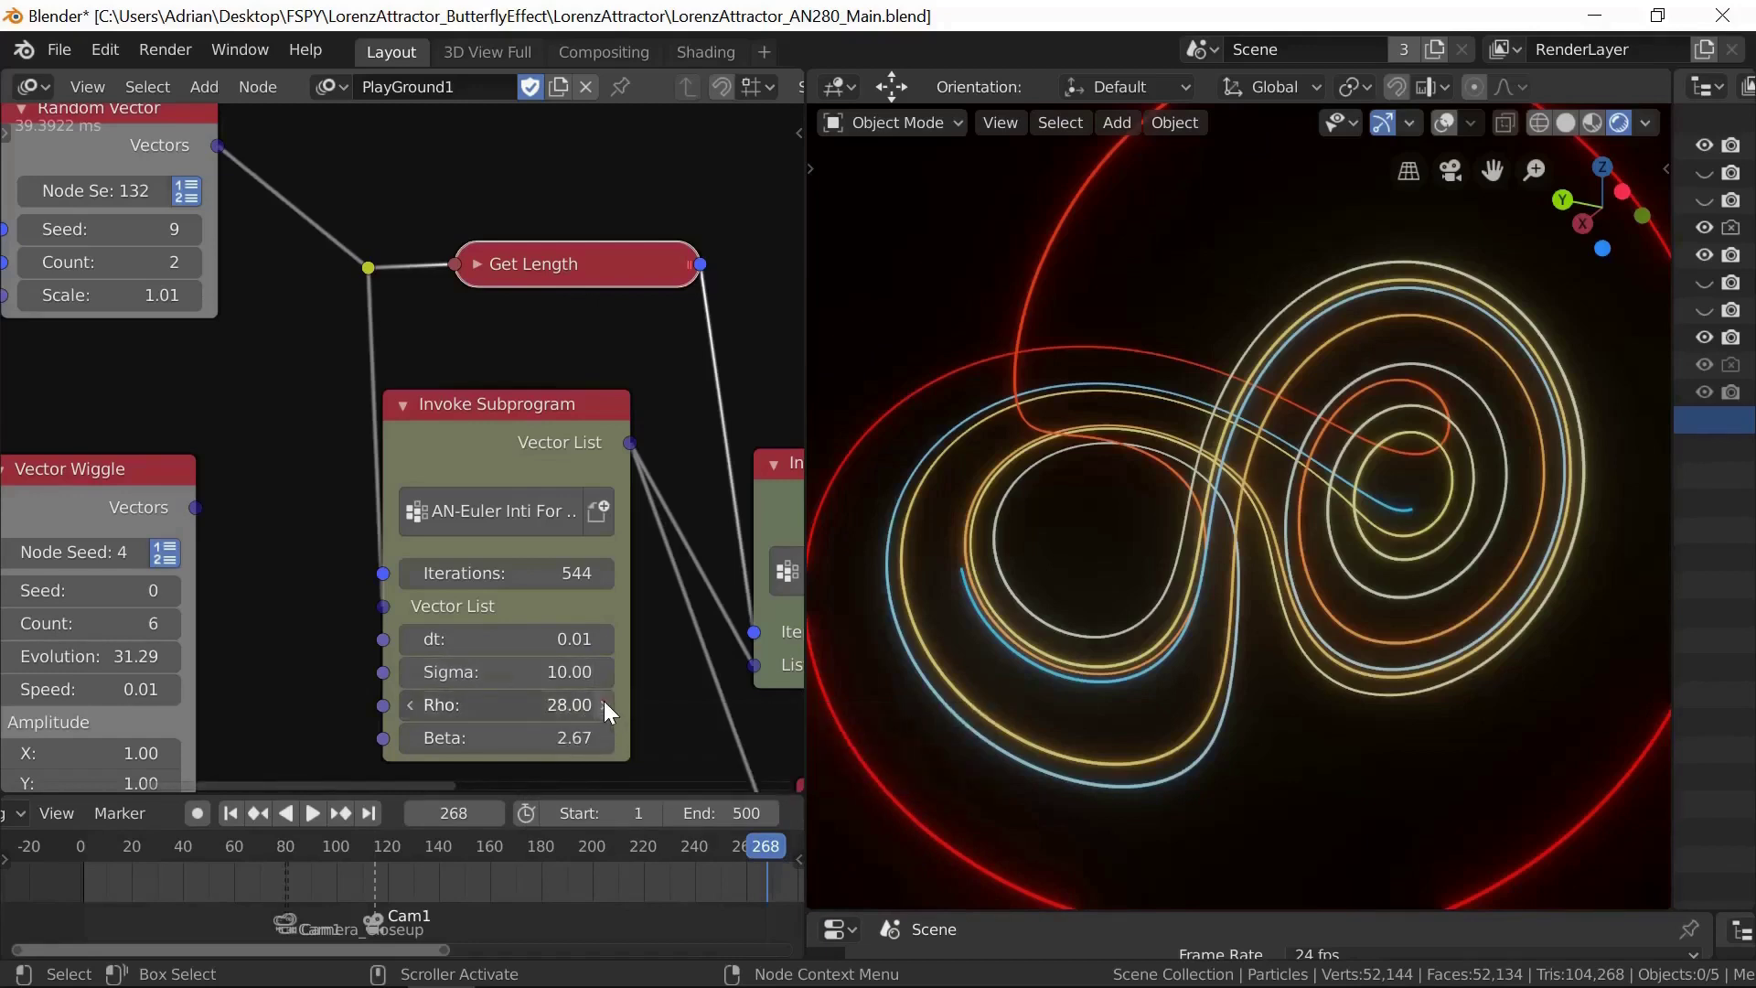
pyautogui.click(604, 704)
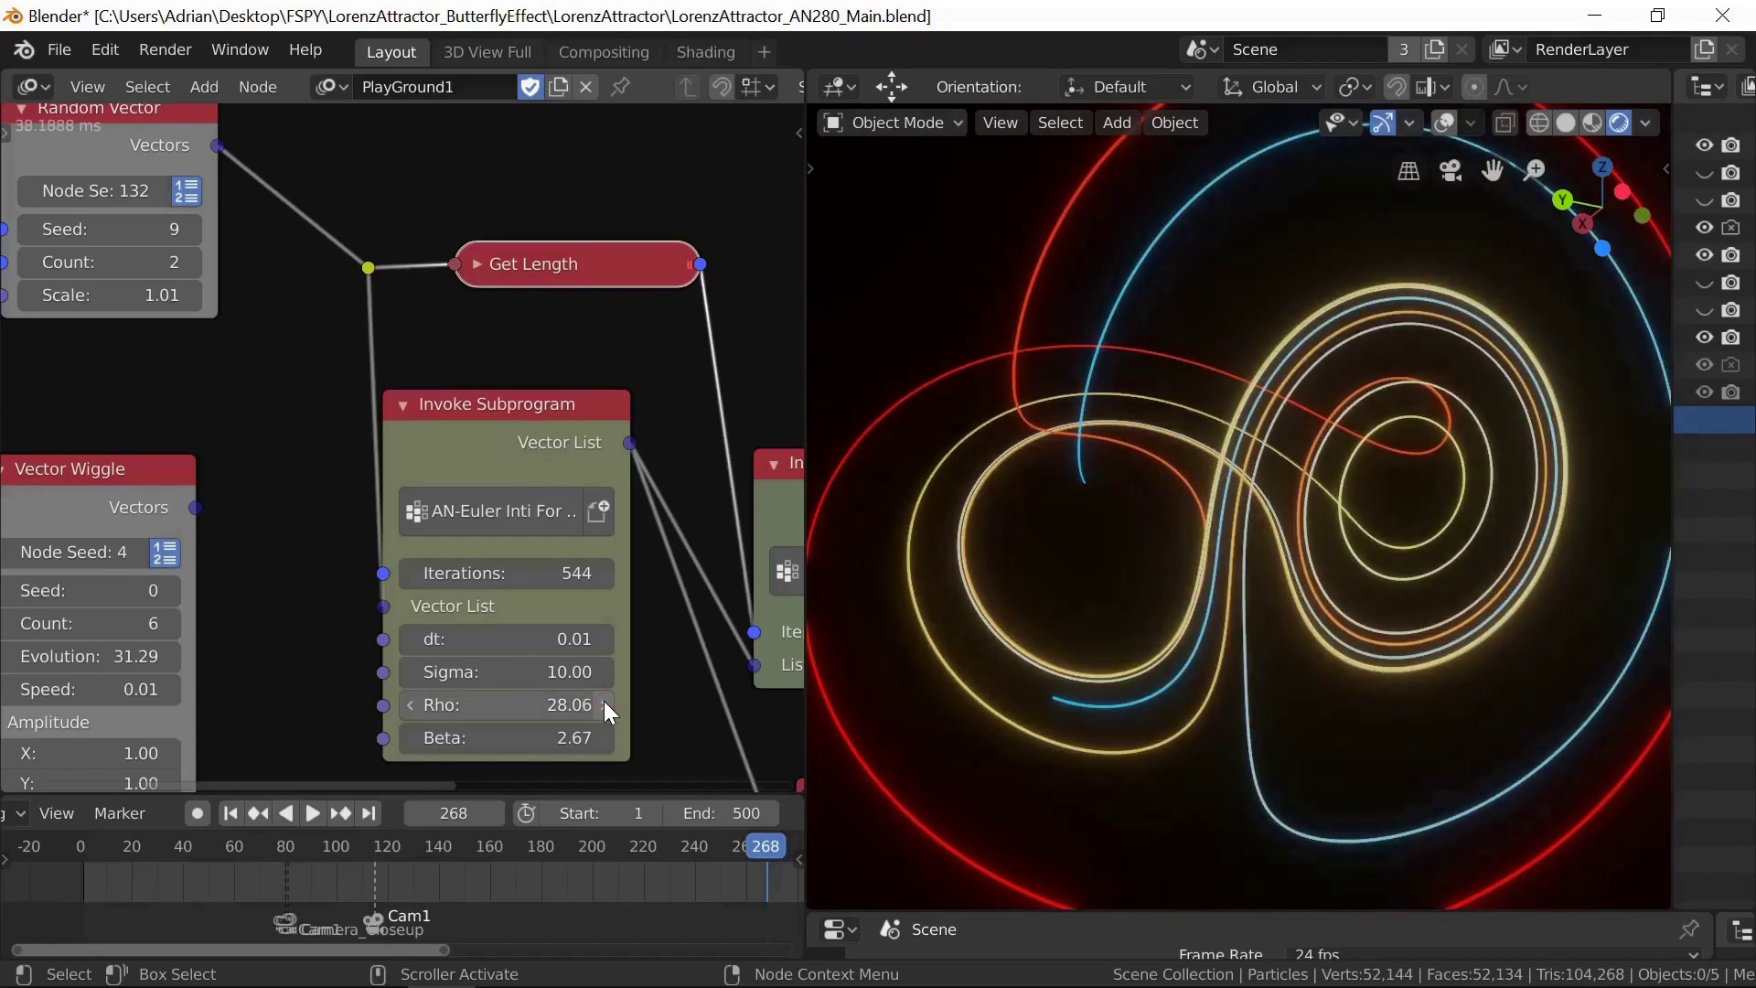
pyautogui.click(412, 705)
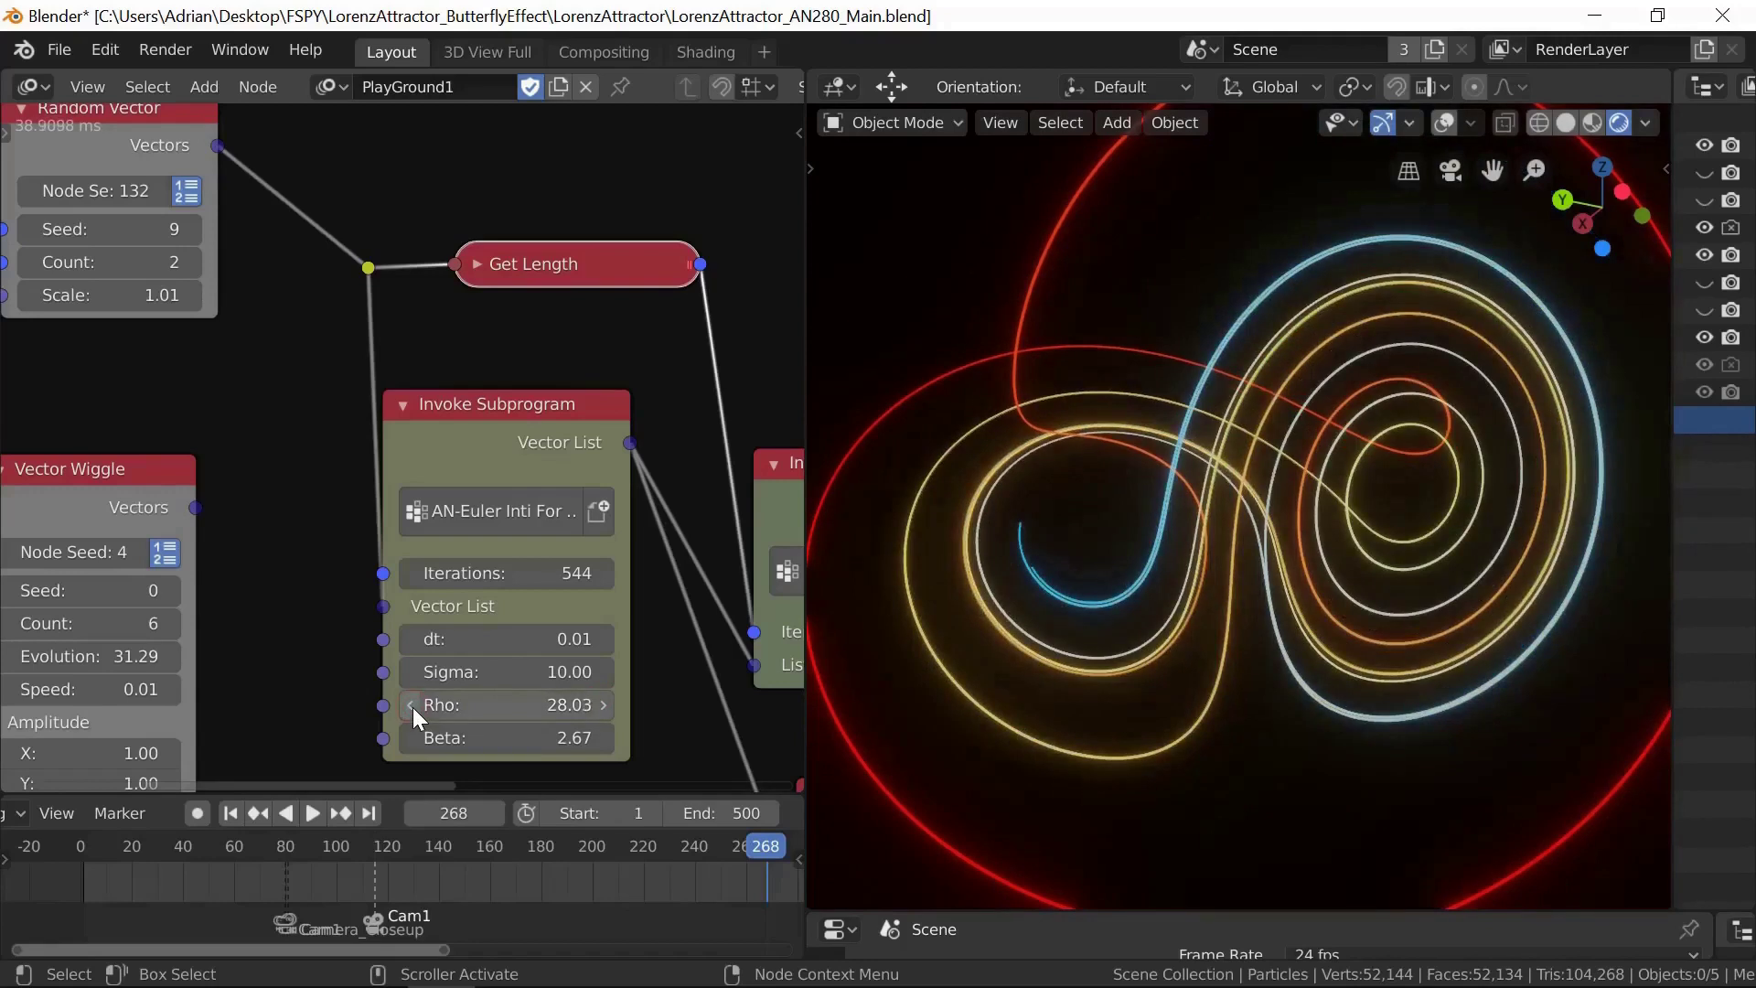
pyautogui.click(411, 705)
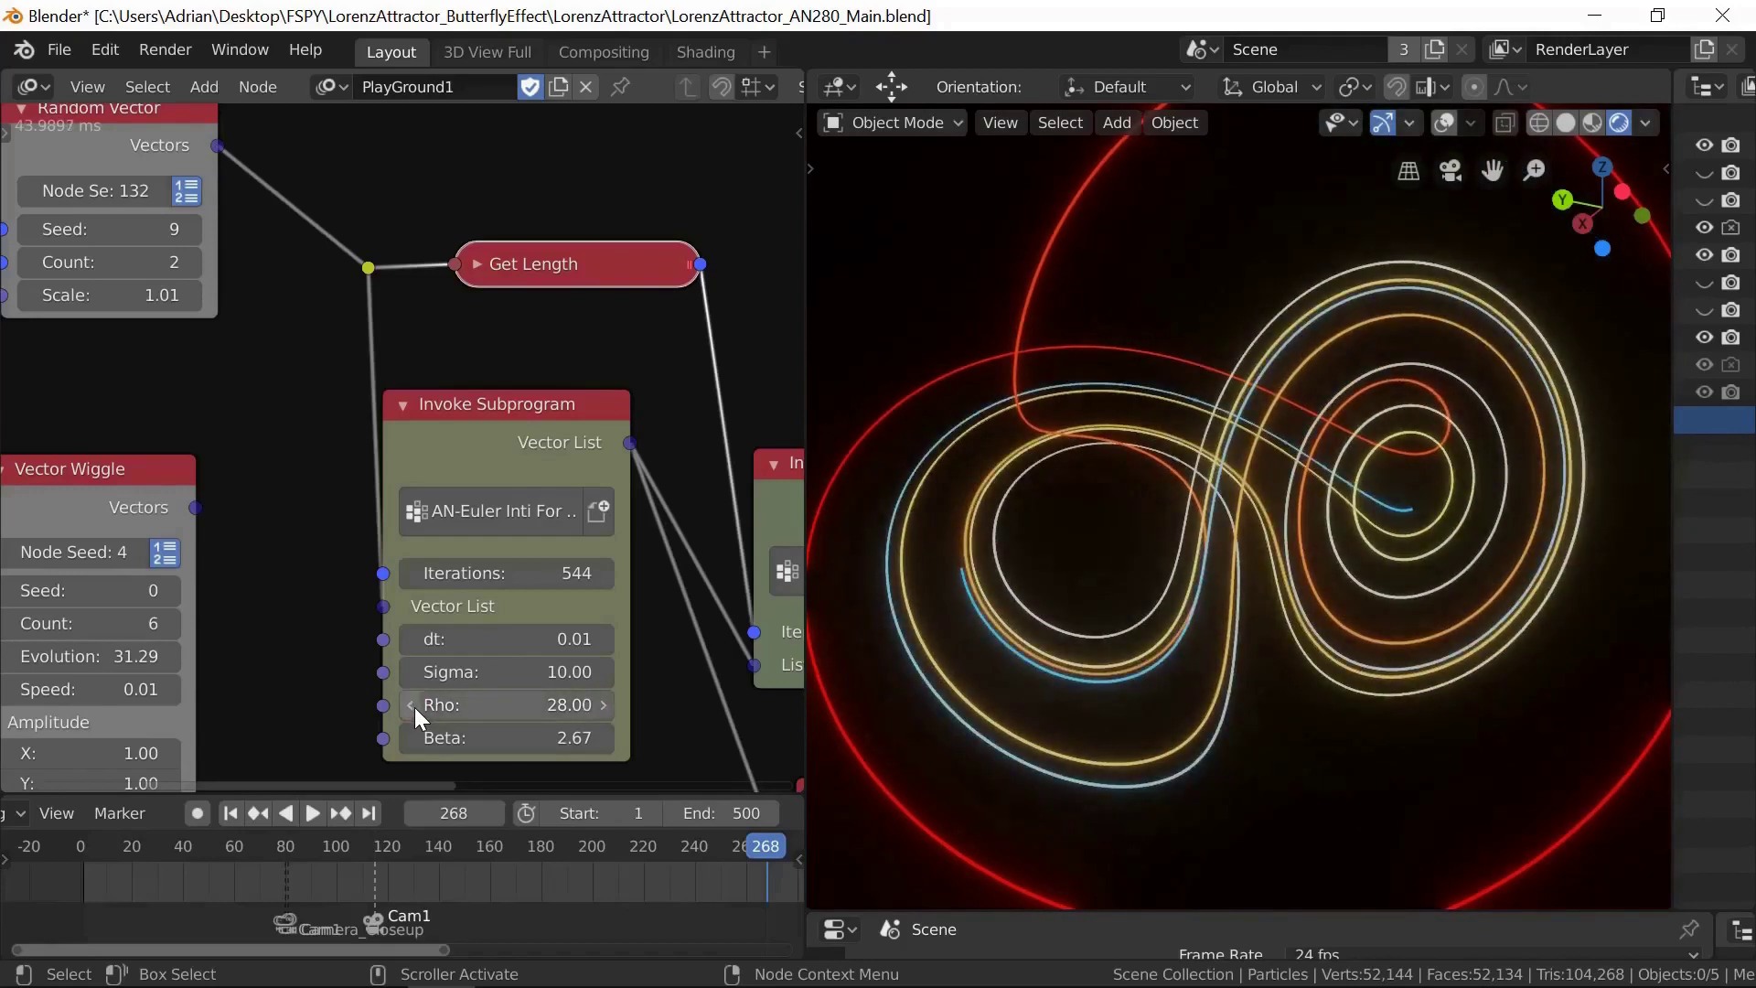
pyautogui.click(603, 737)
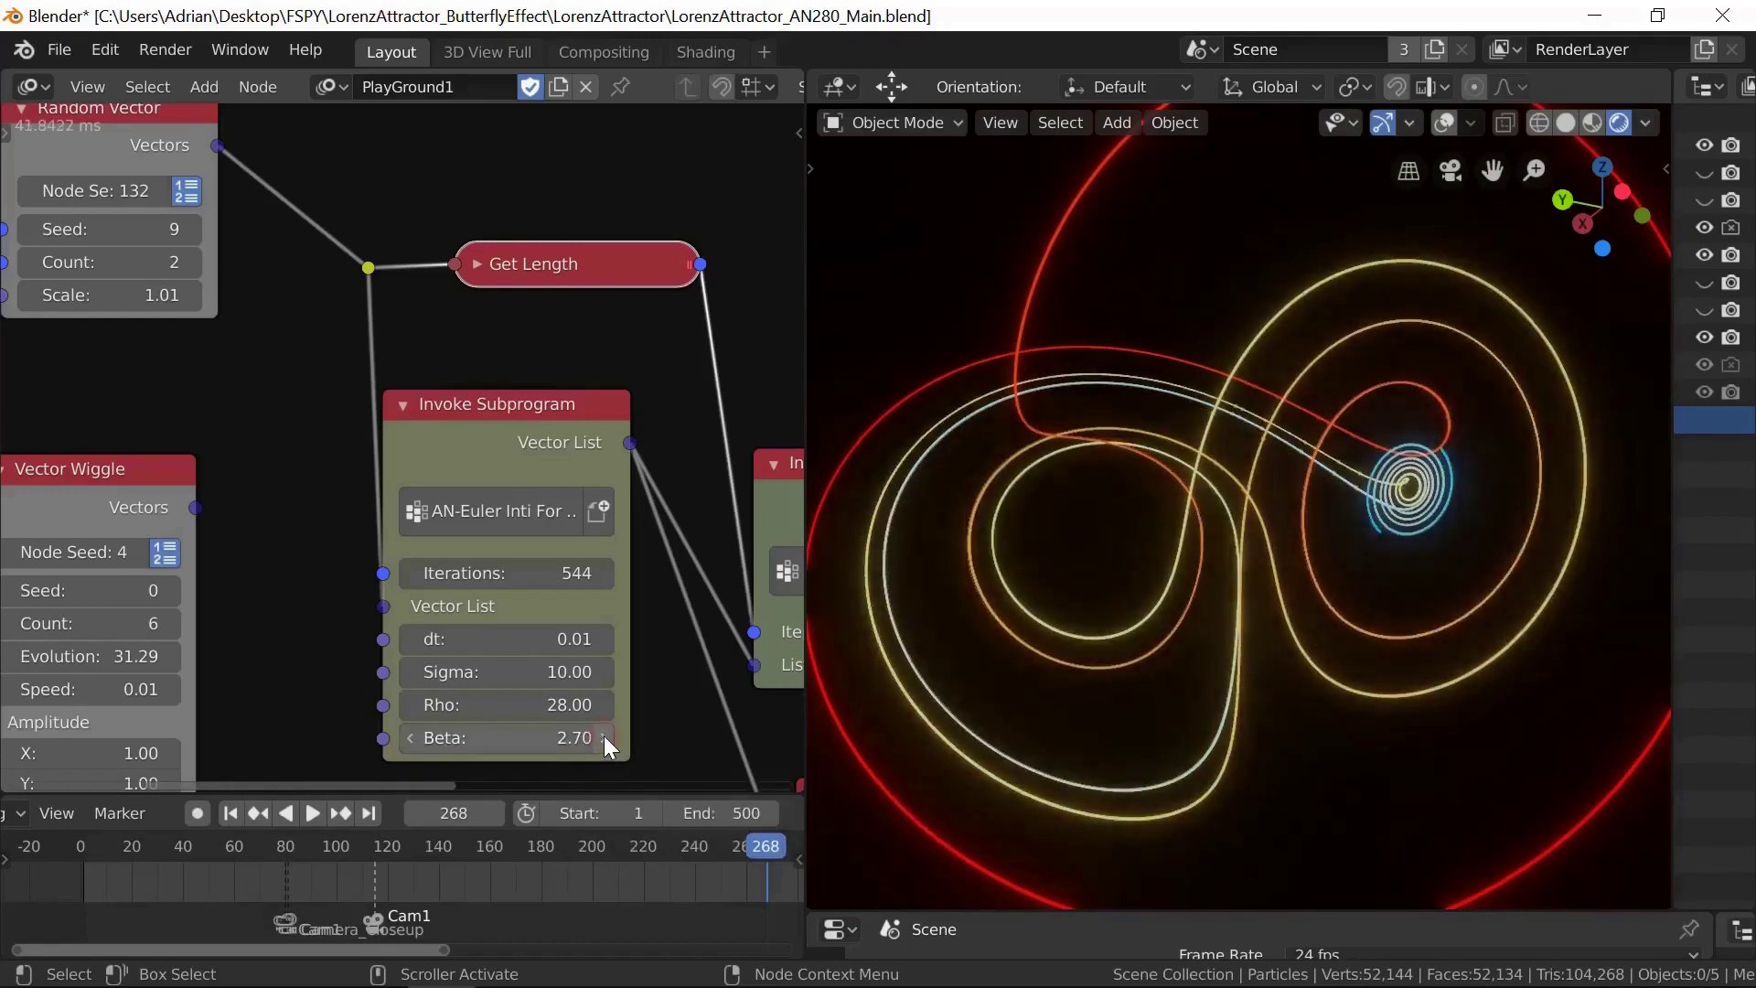
pyautogui.click(603, 737)
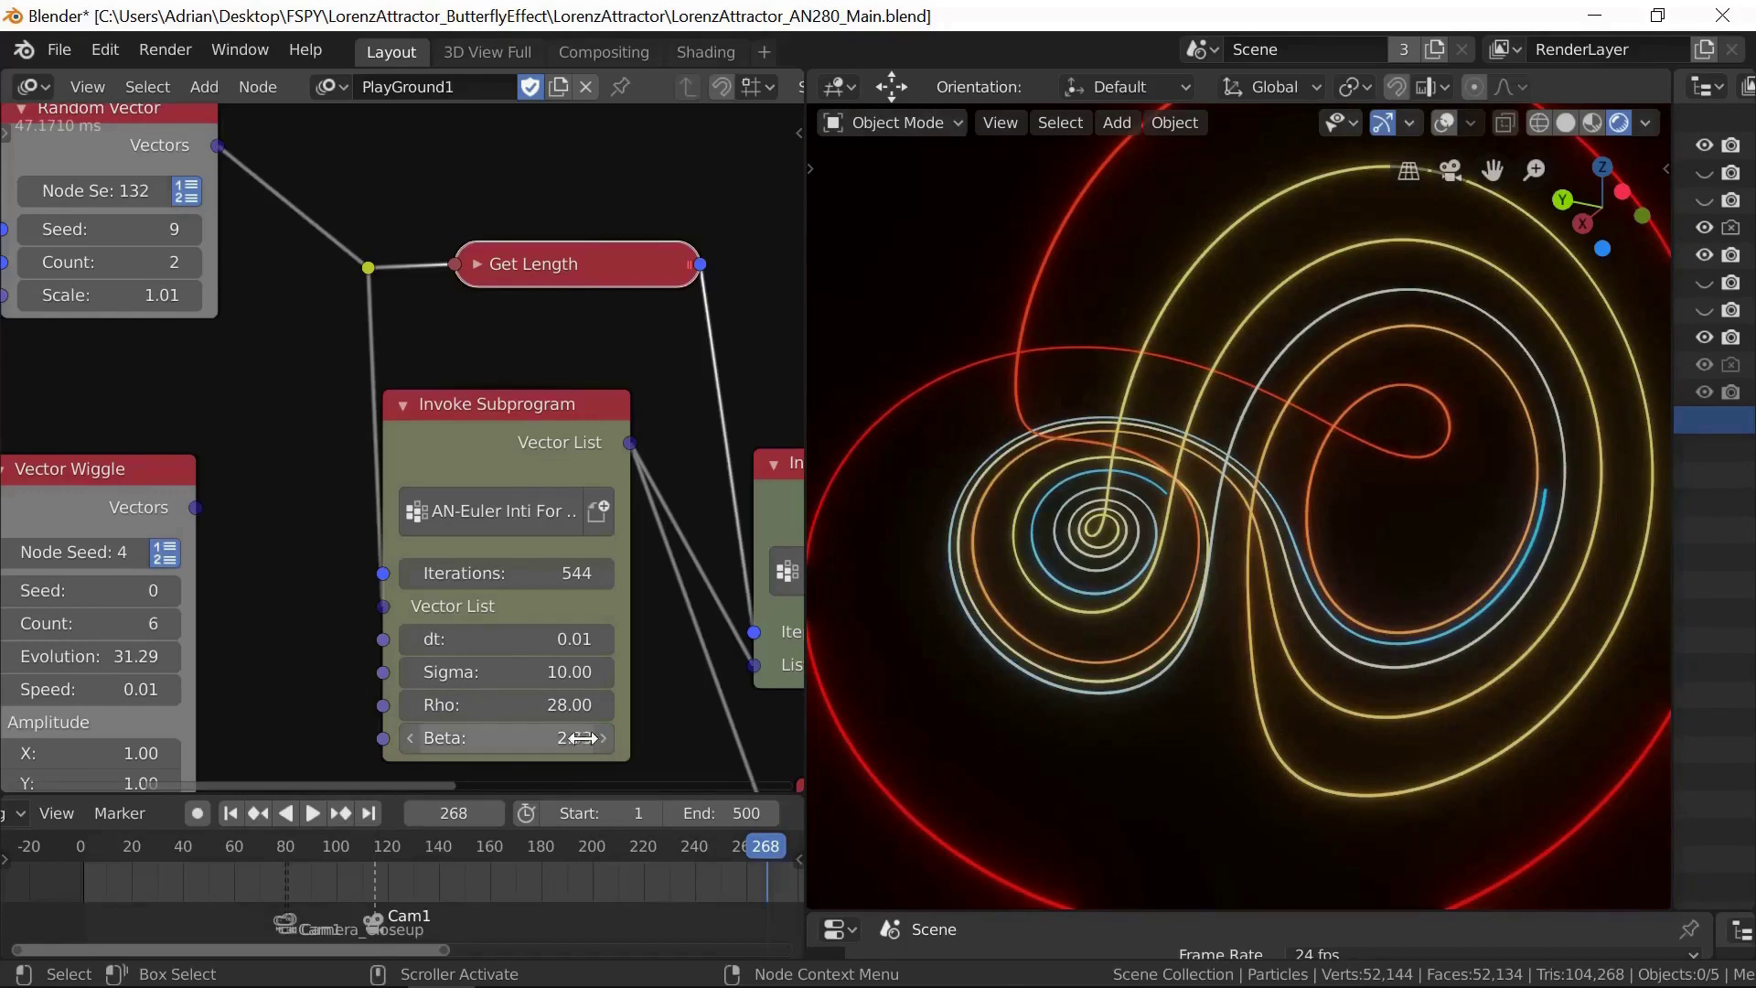
pyautogui.click(410, 737)
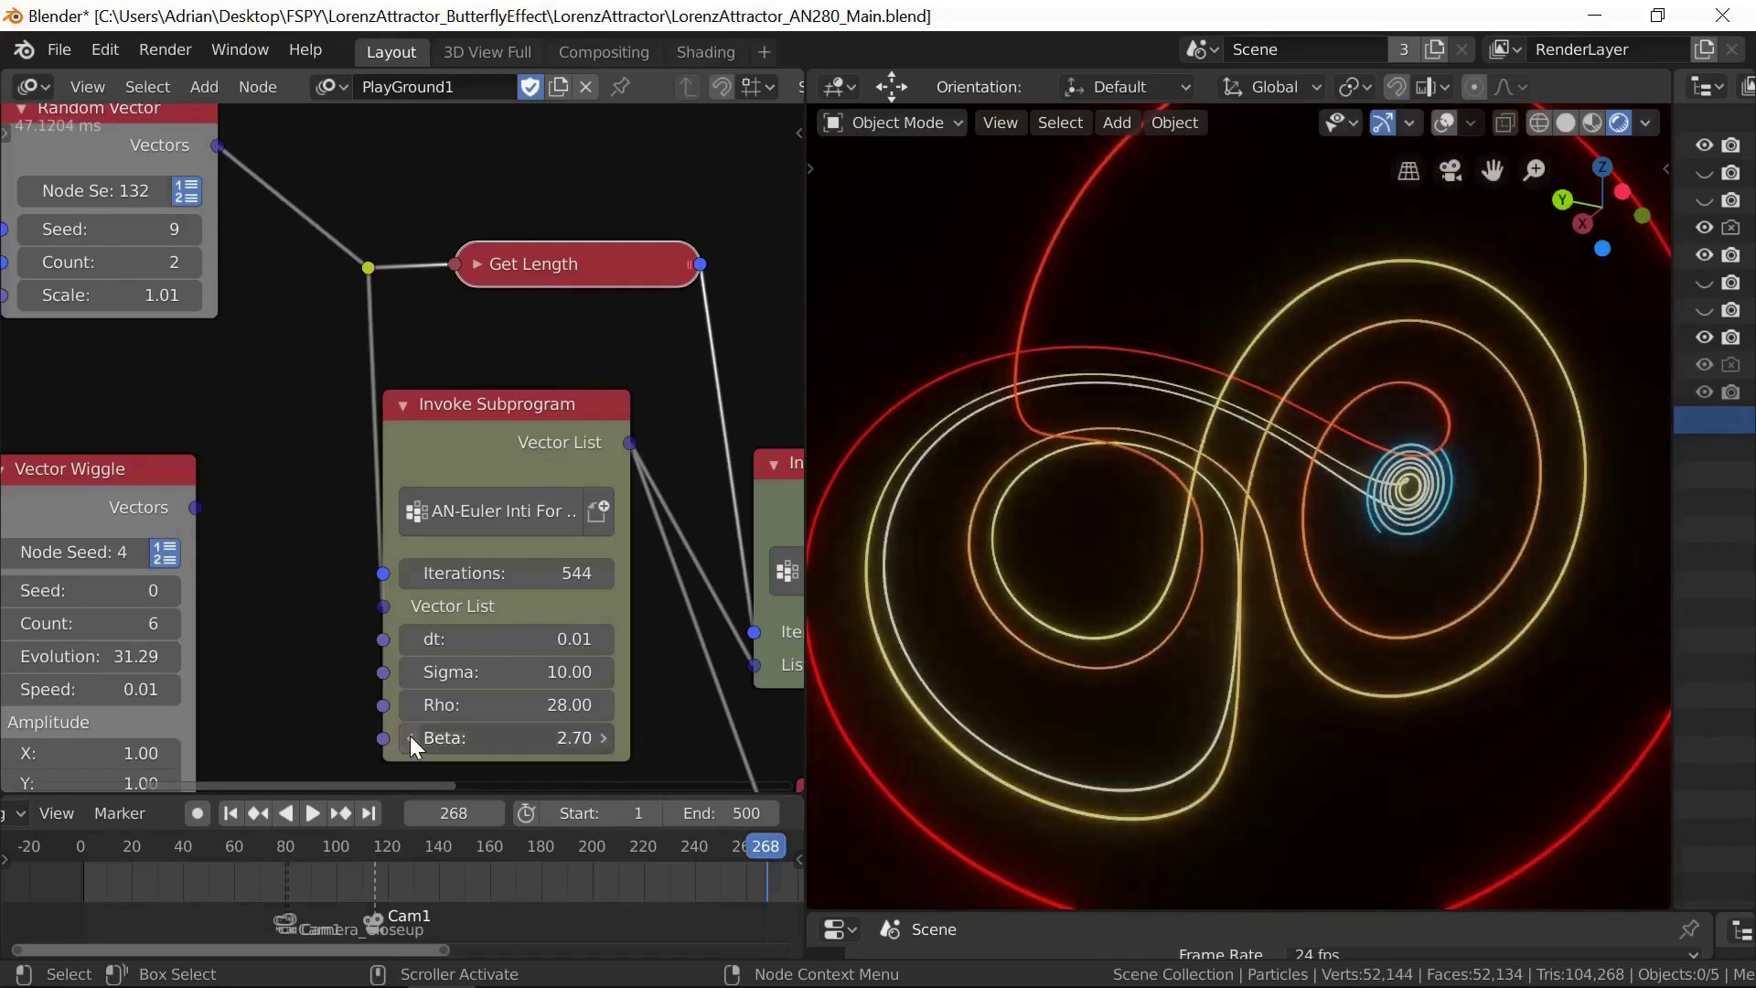
pyautogui.click(410, 737)
# Step: Orbit to a front view of the attractor and nudge Sigma to 10.06, then back to 10.00
pyautogui.moveTo(1146, 591); pyautogui.dragTo(1017, 775, button='middle')
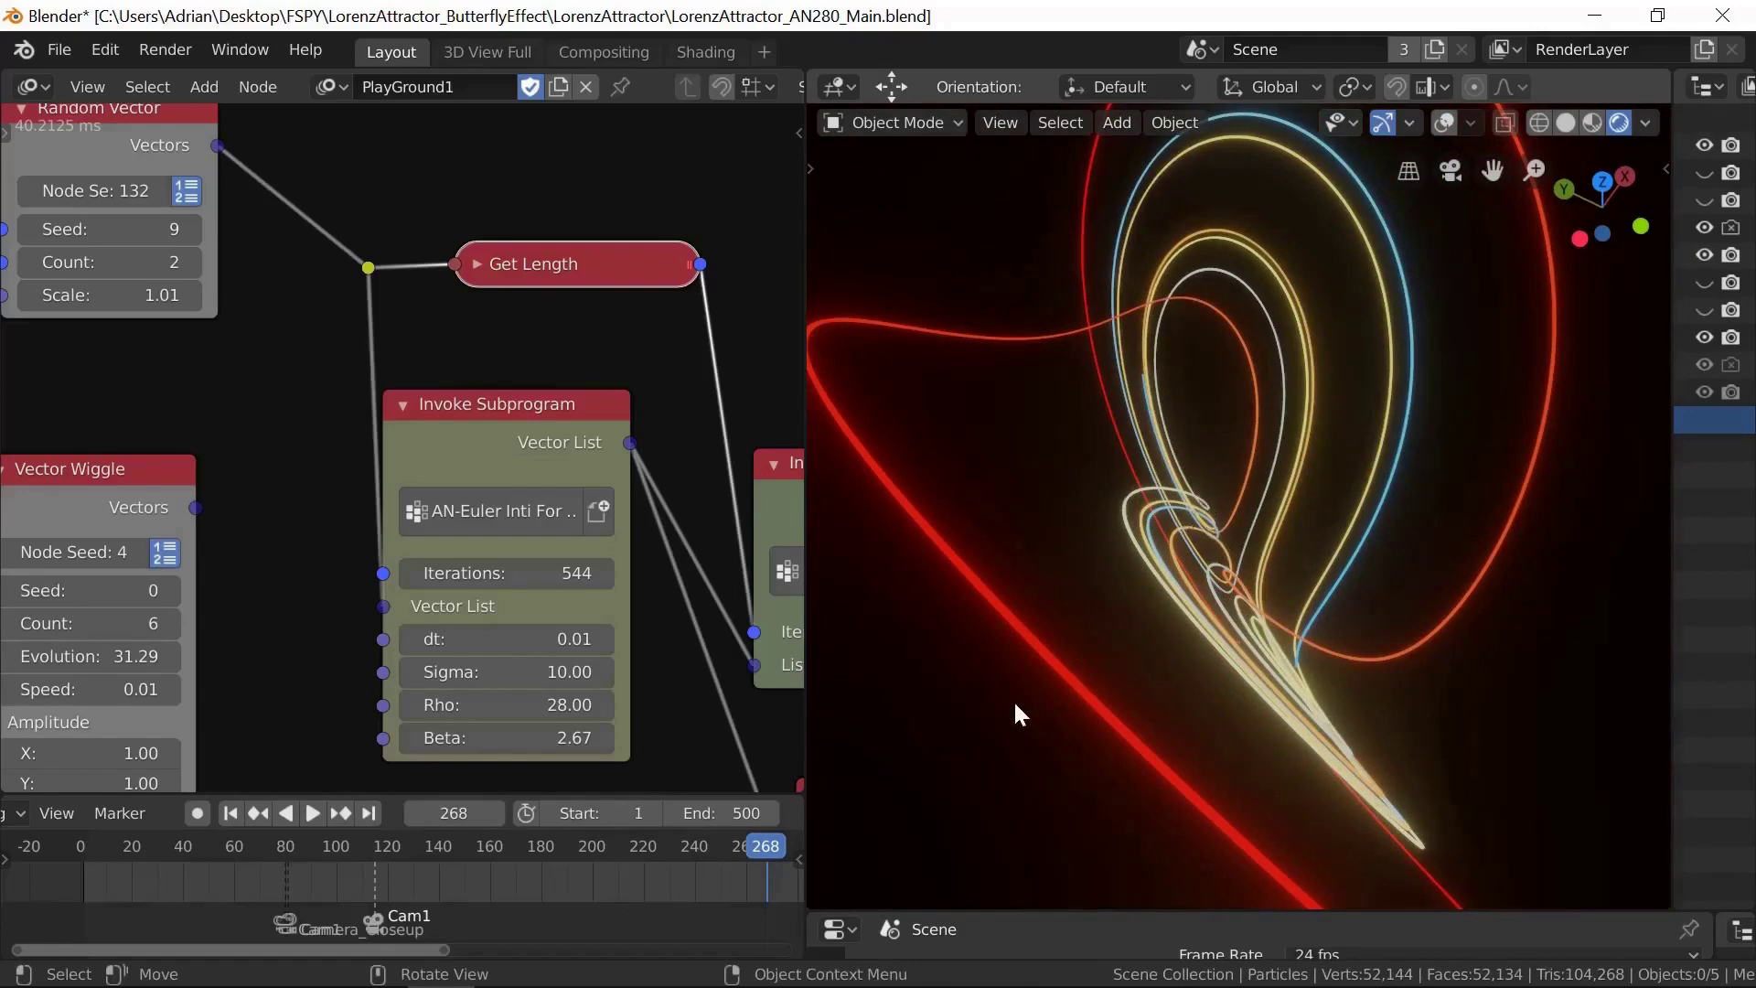
pyautogui.moveTo(1012, 698); pyautogui.dragTo(1145, 545, button='middle')
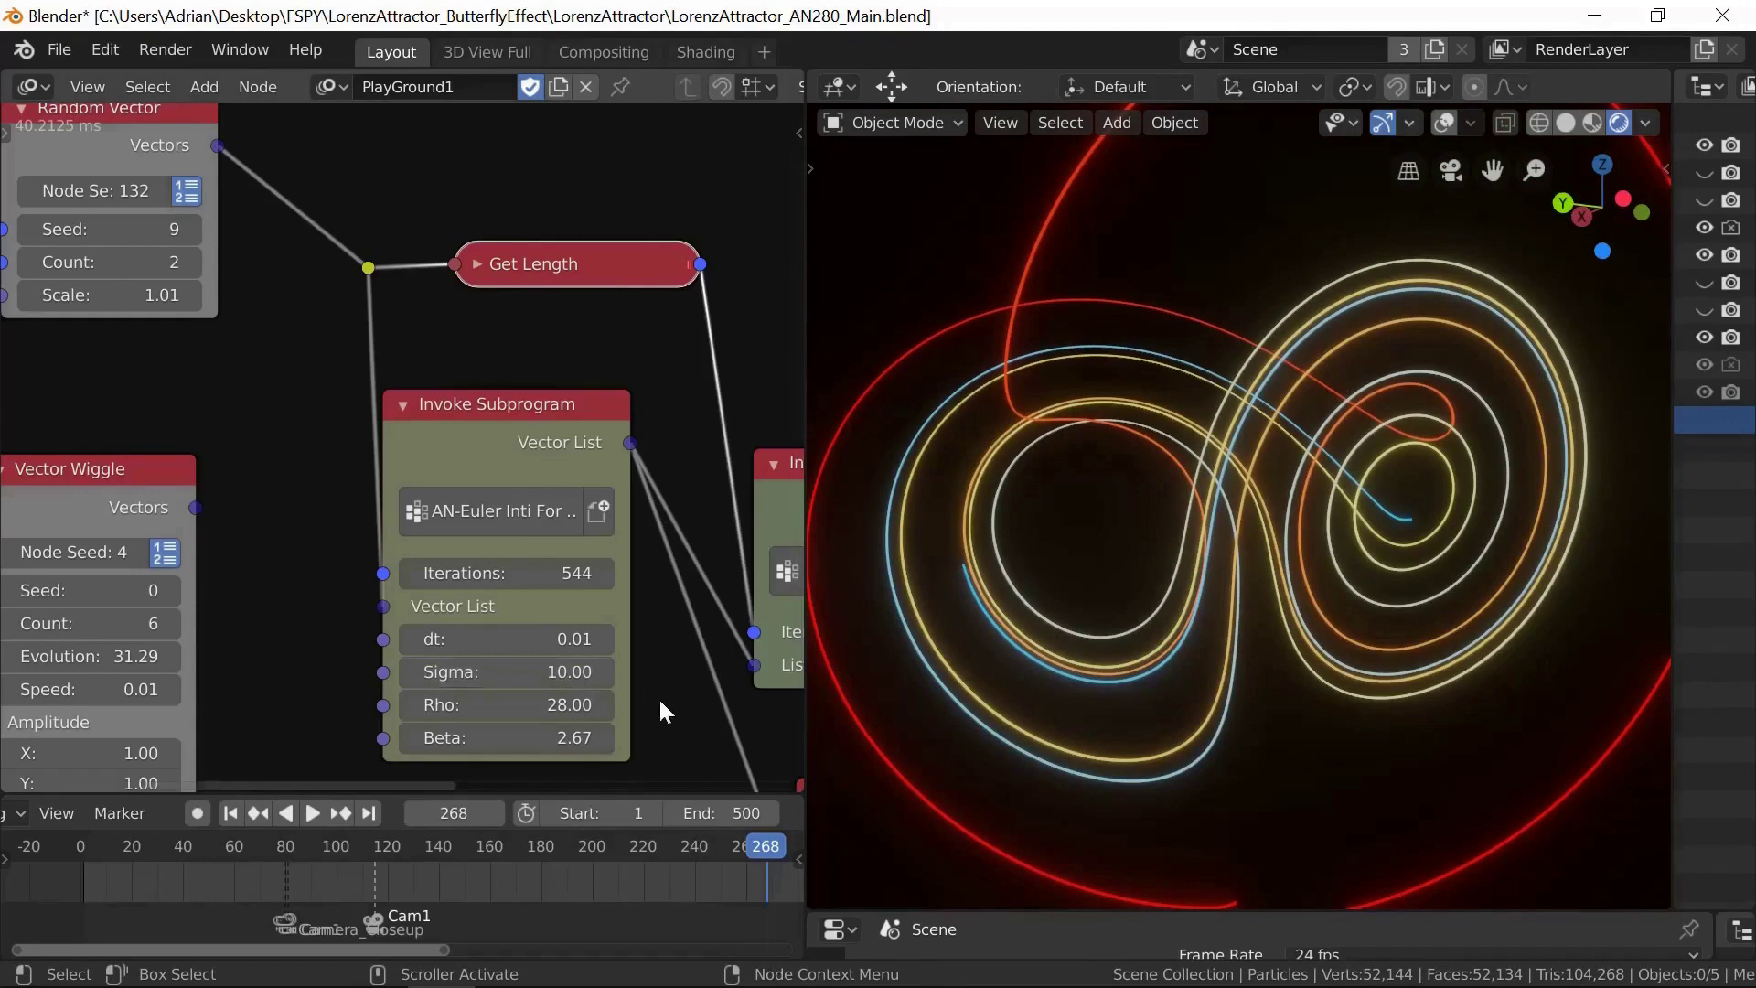
pyautogui.click(606, 673)
pyautogui.click(605, 671)
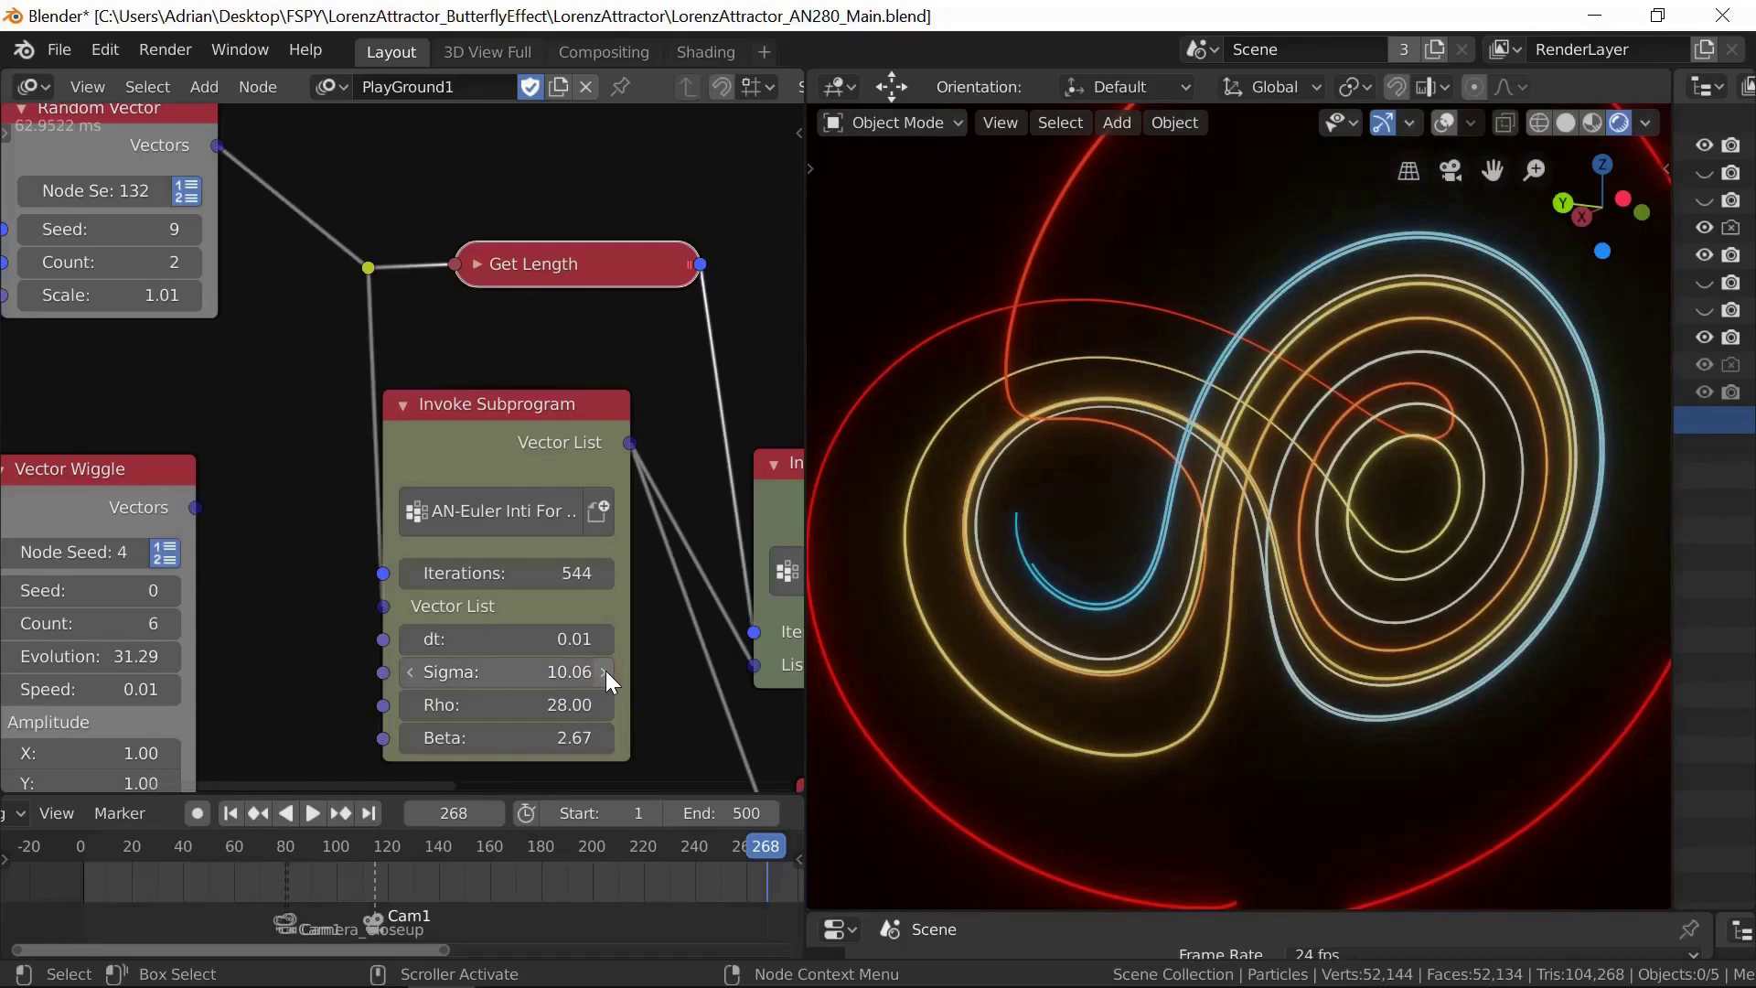
pyautogui.click(410, 671)
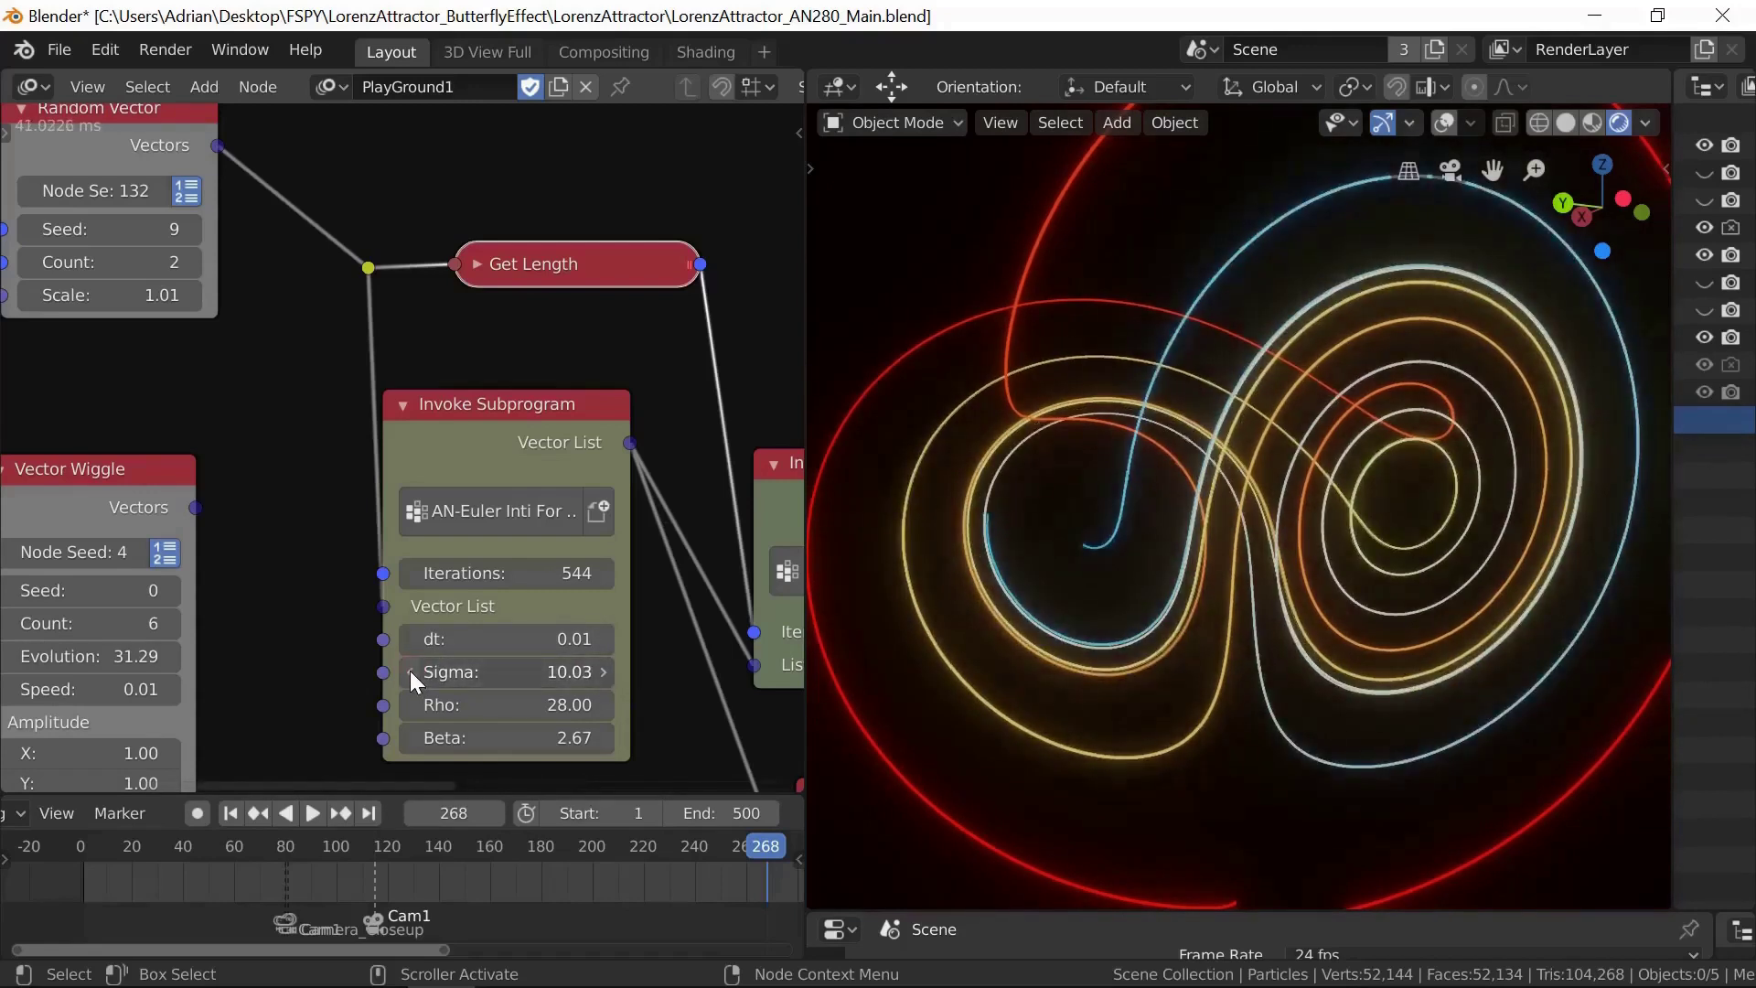
pyautogui.click(410, 672)
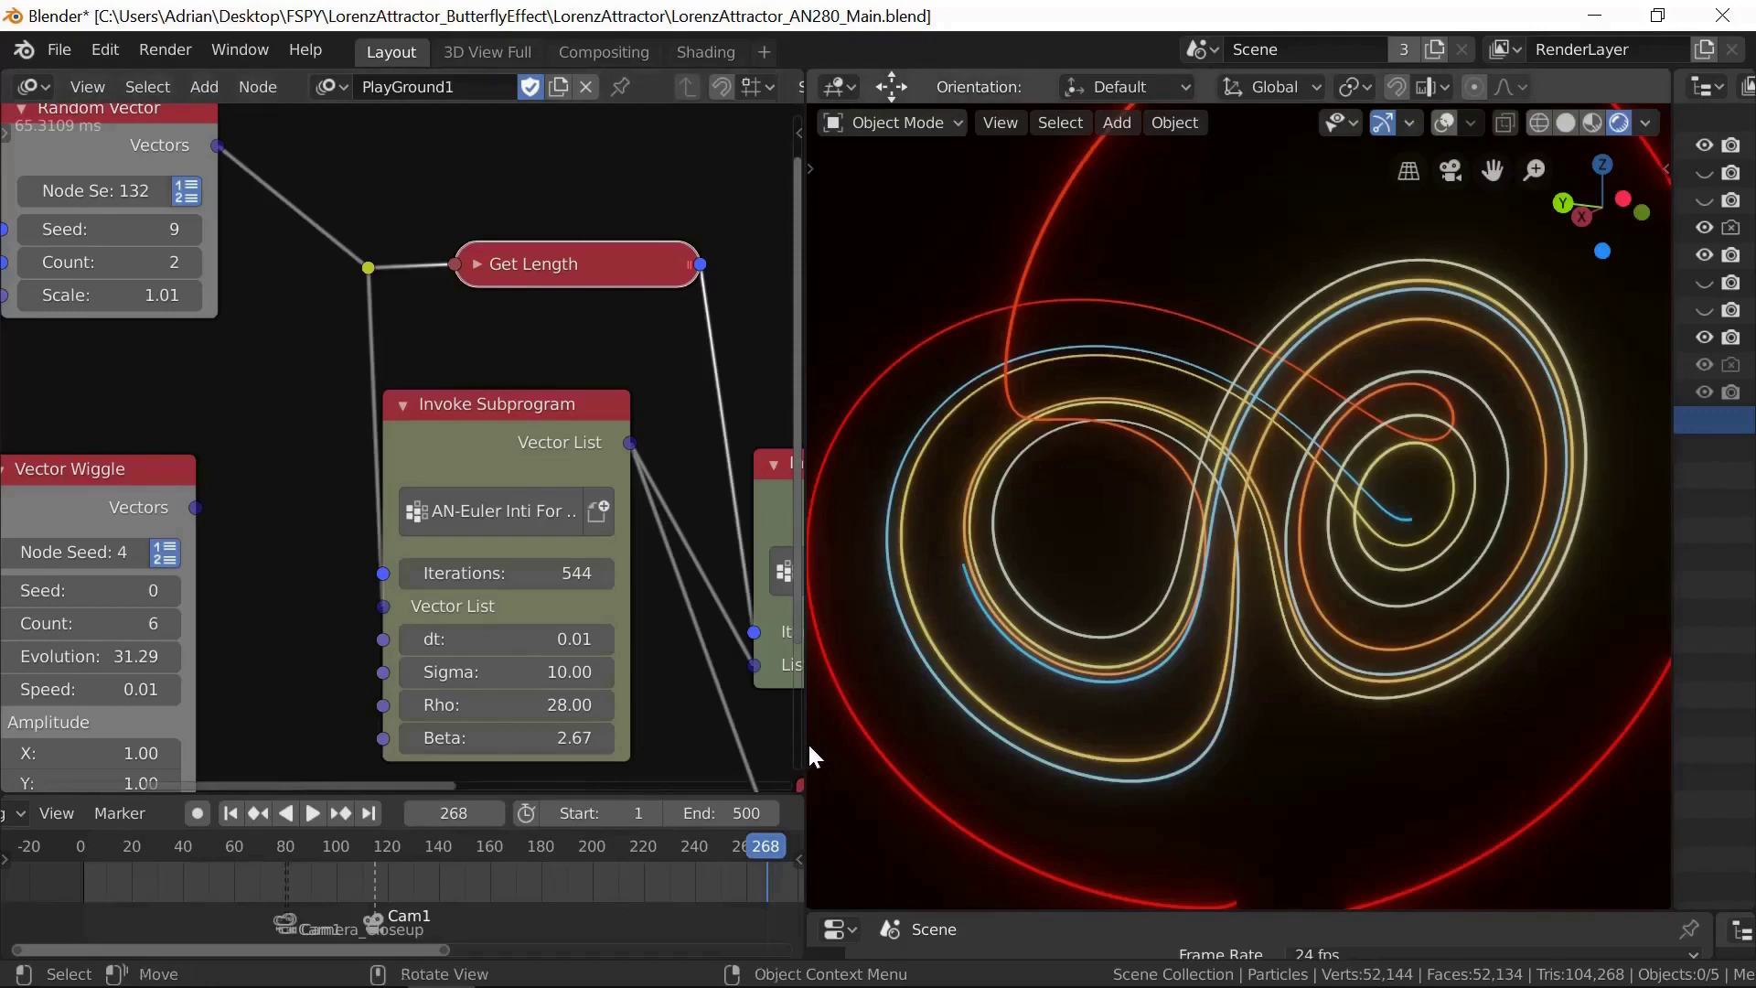
# Step: Widen the node editor, load the Node_Setup_For_Lorenz_Attractor tree, and pan to its Group Input node
pyautogui.moveTo(805, 743); pyautogui.dragTo(1353, 549)
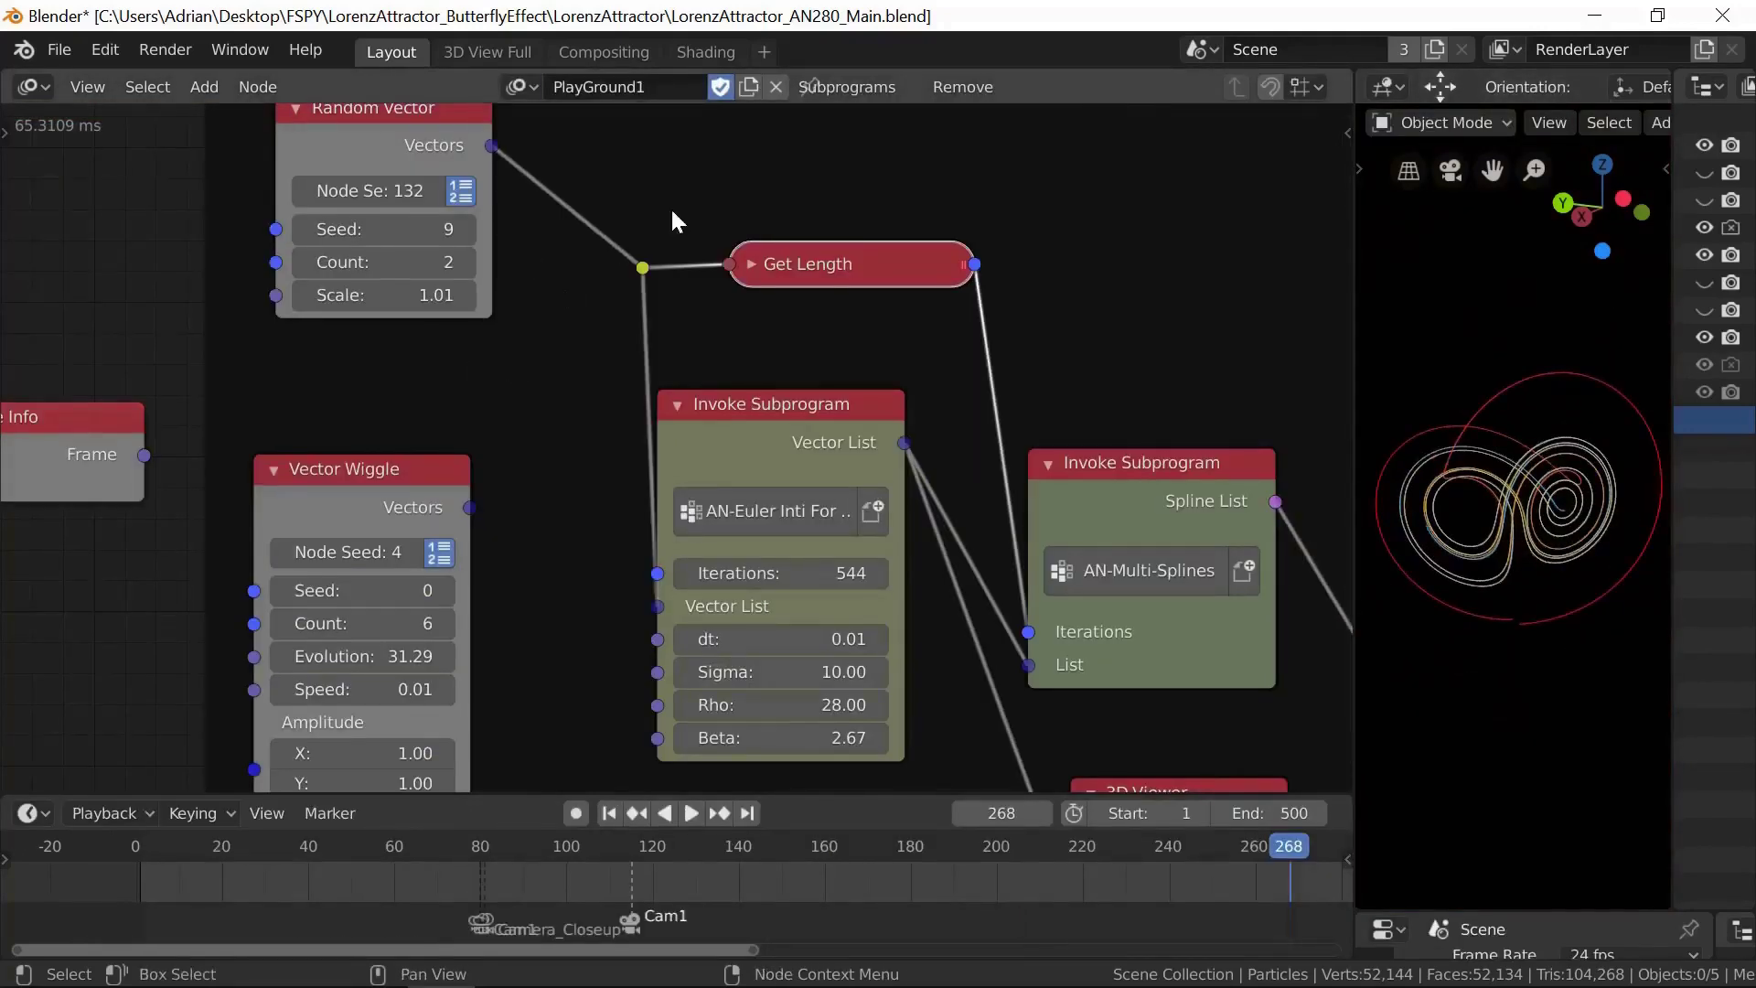
pyautogui.click(533, 81)
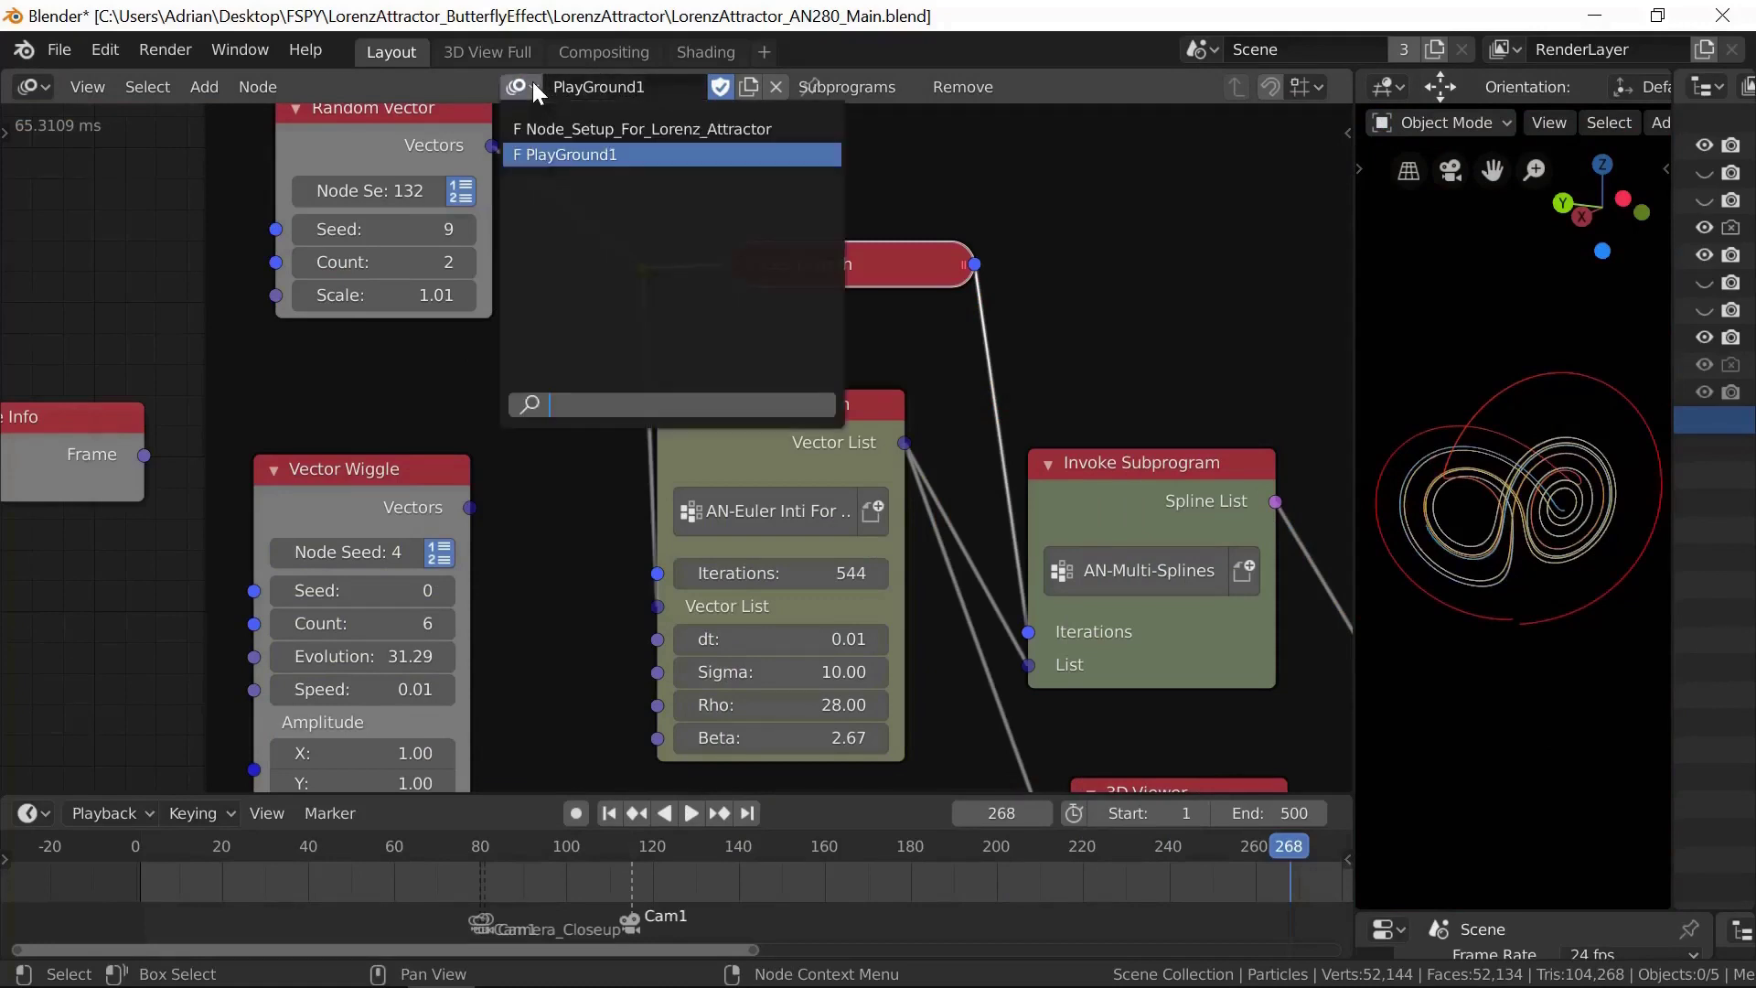
pyautogui.click(578, 128)
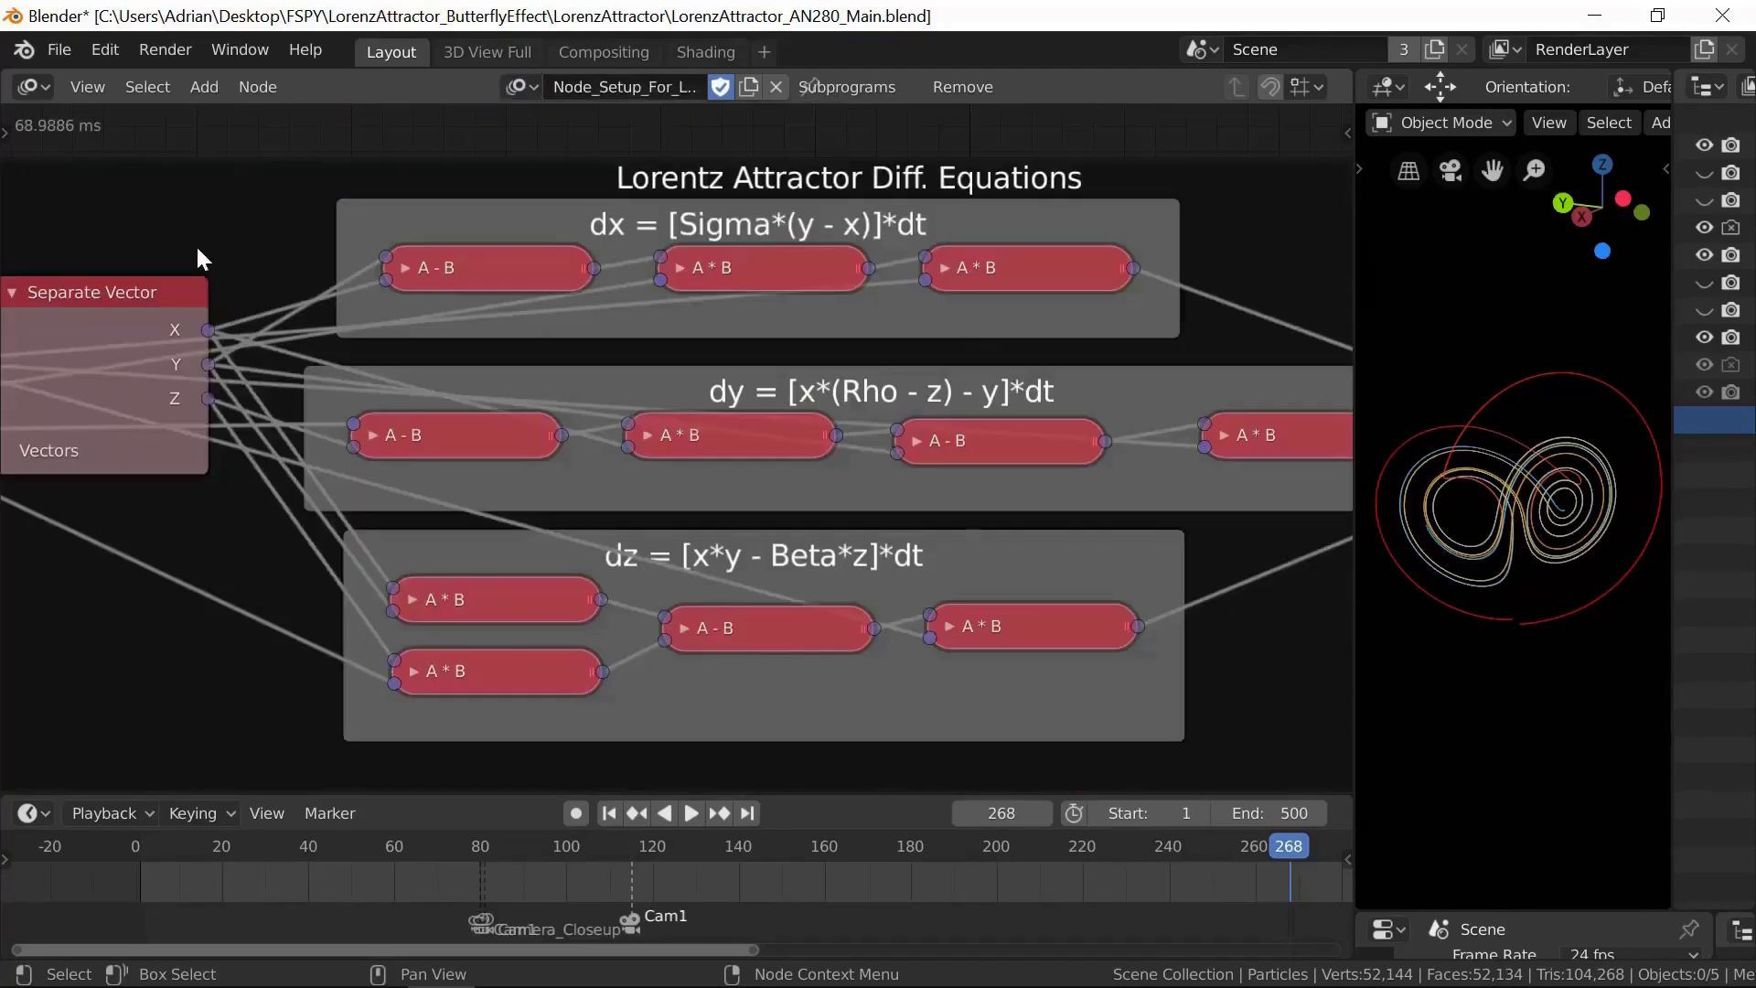
pyautogui.moveTo(195, 224); pyautogui.dragTo(541, 240, button='middle')
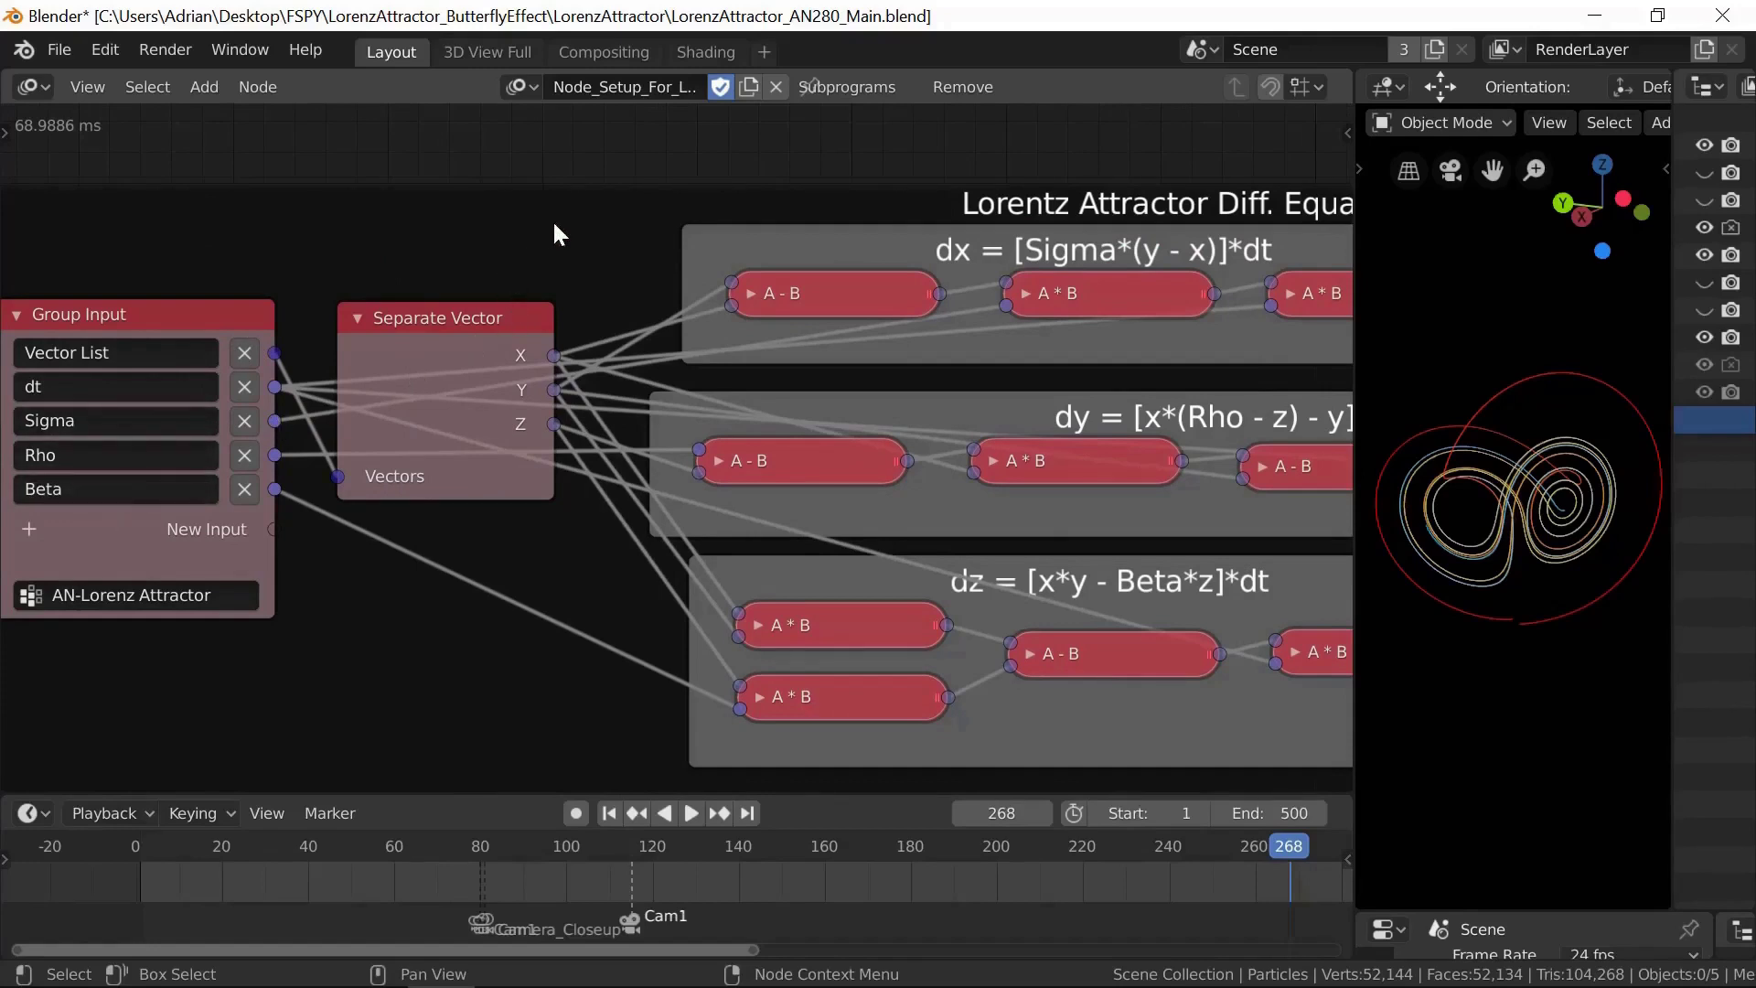
pyautogui.moveTo(555, 225); pyautogui.dragTo(237, 291, button='middle')
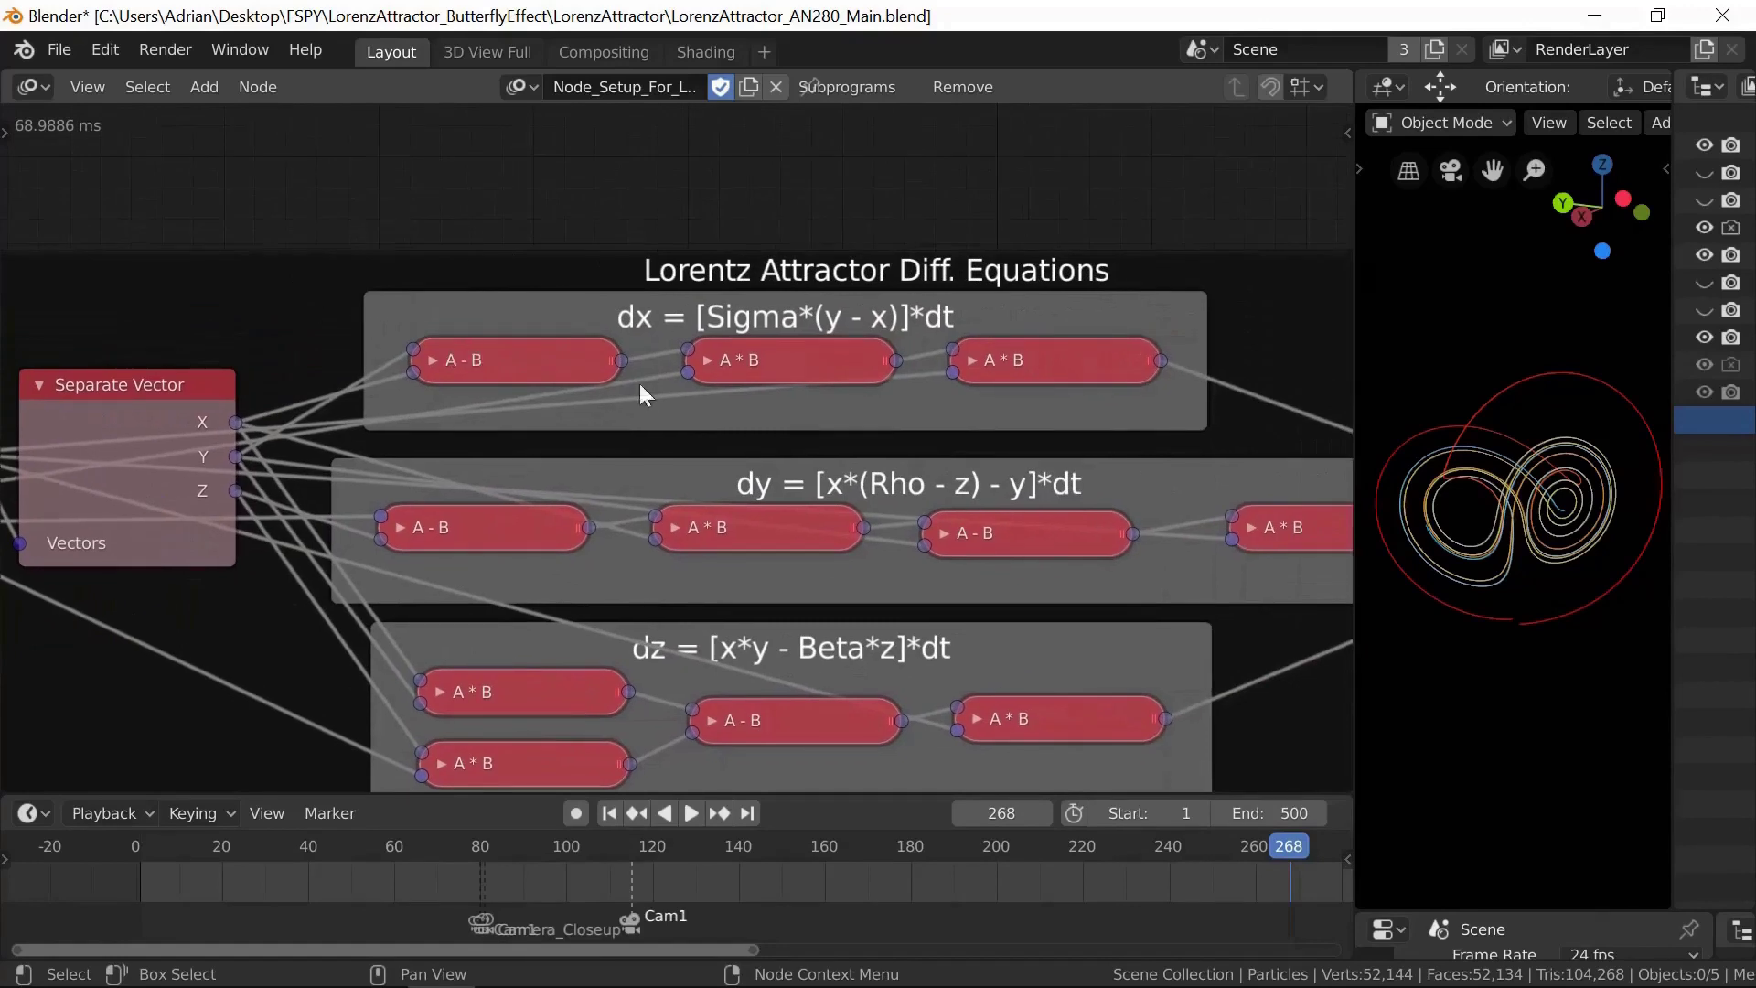
pyautogui.click(432, 360)
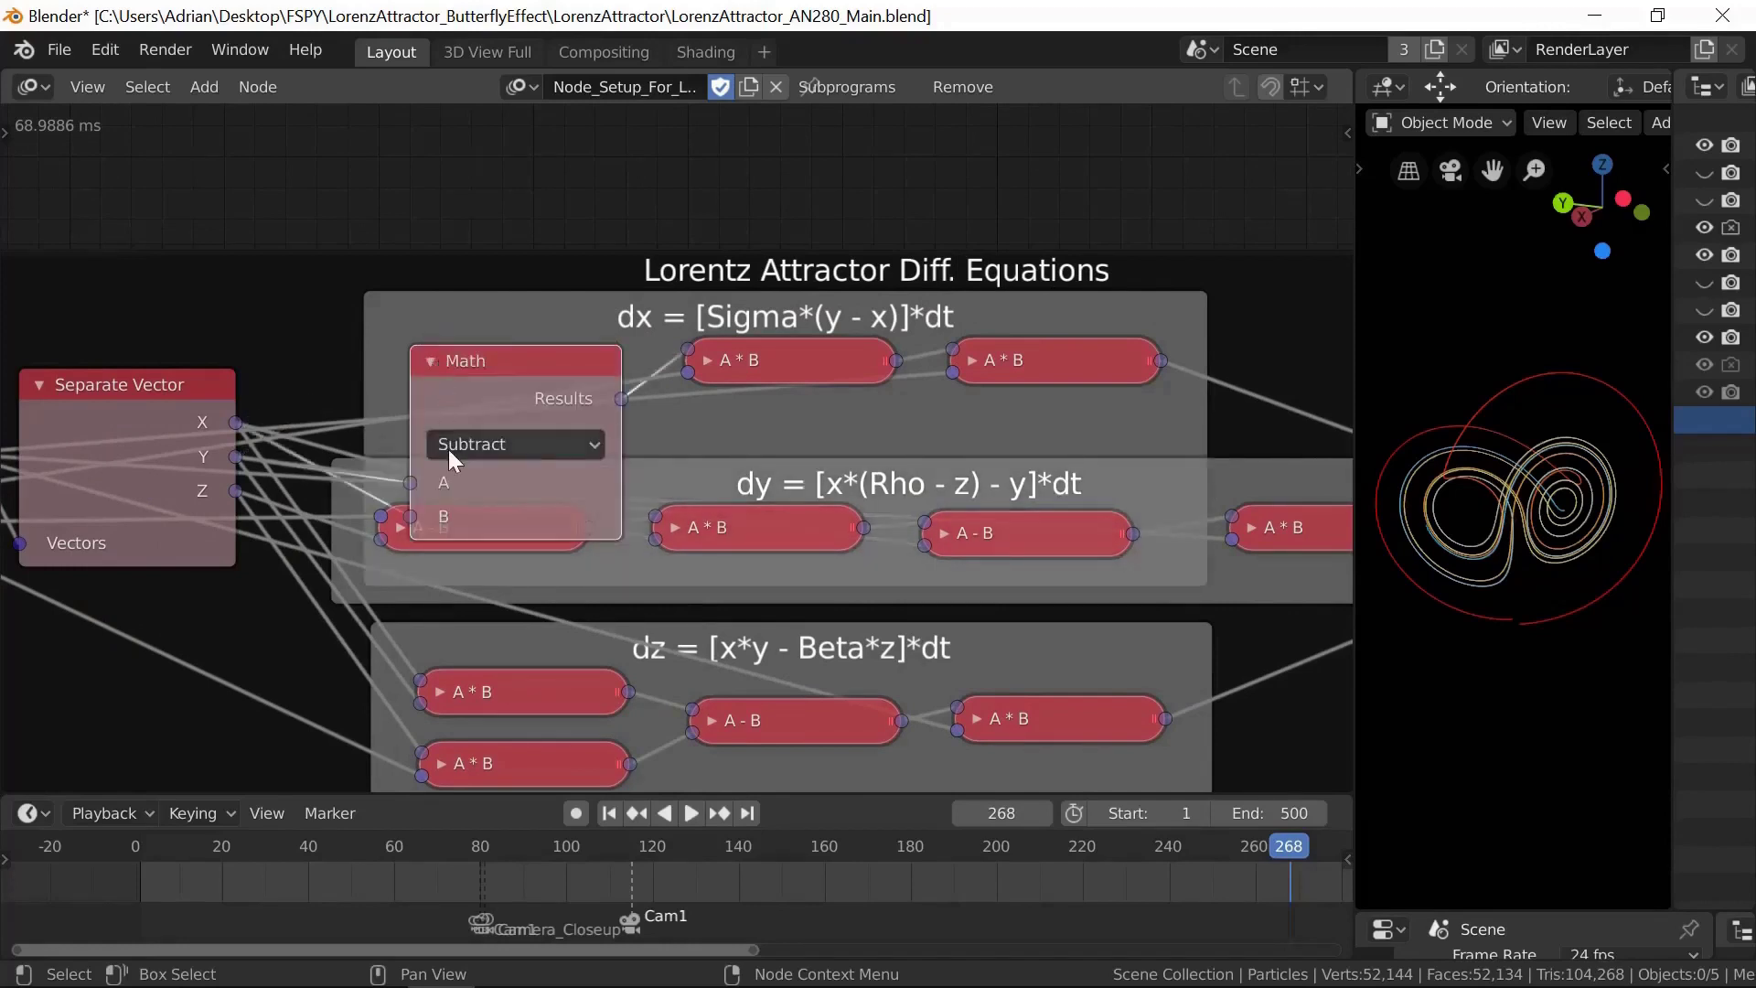
pyautogui.click(705, 360)
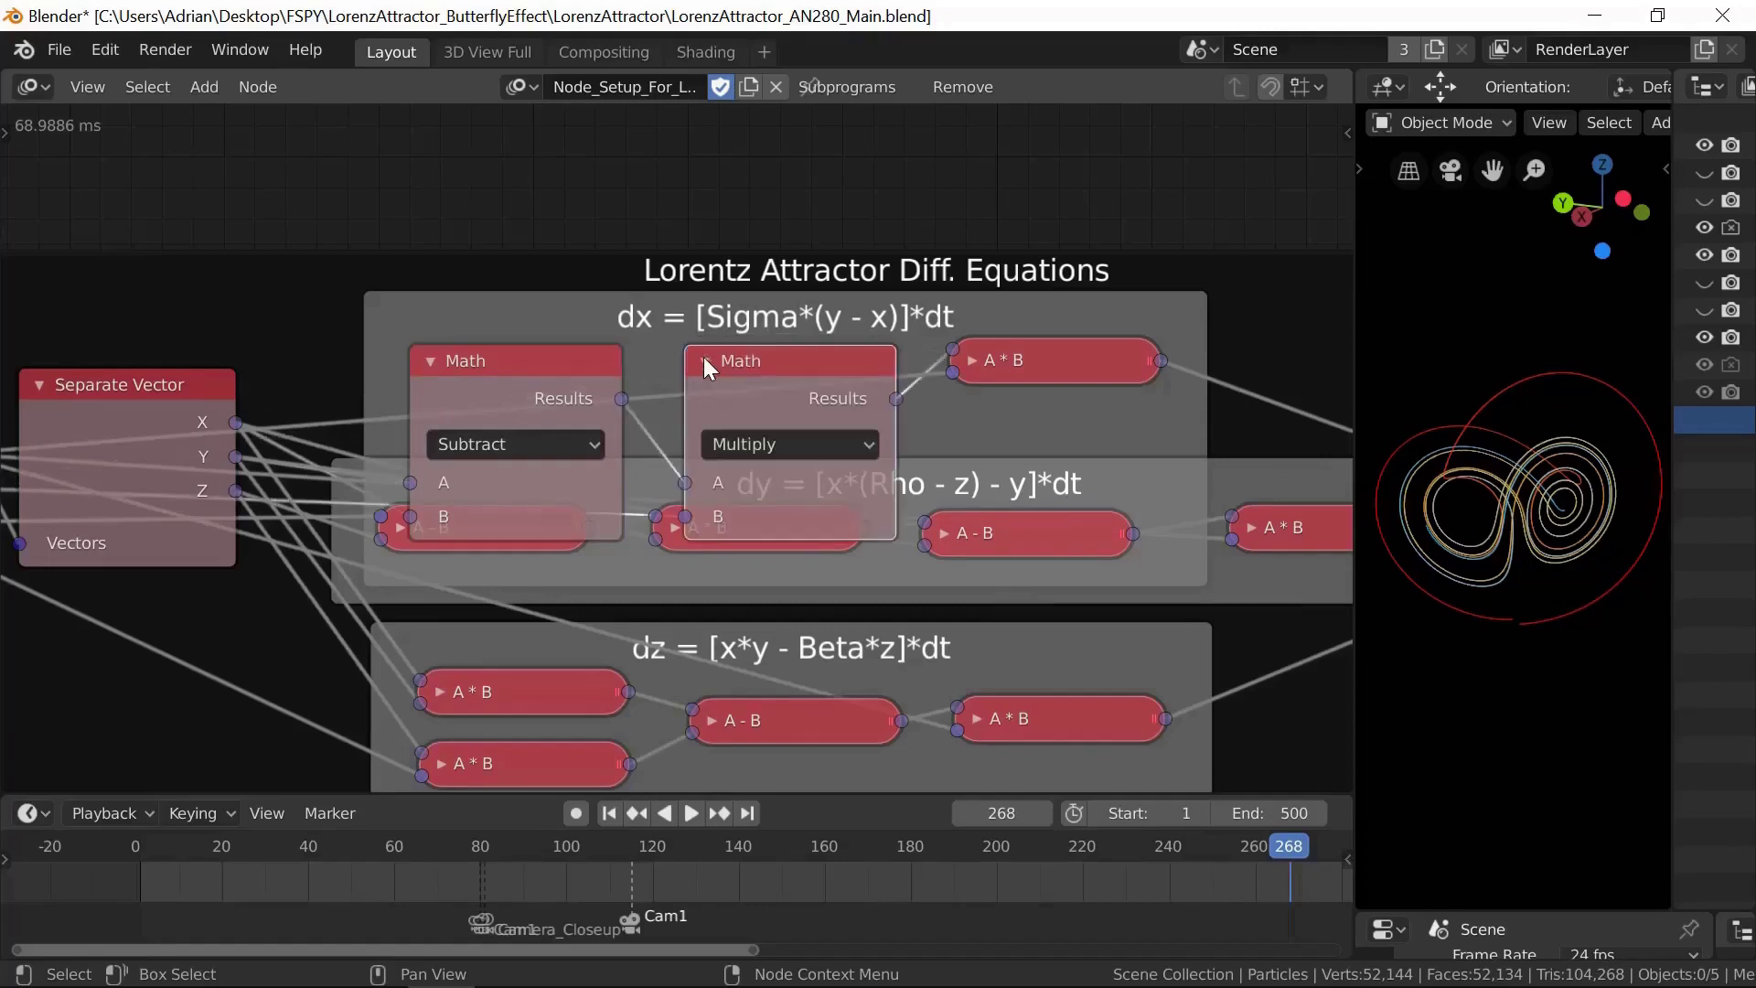
pyautogui.click(967, 356)
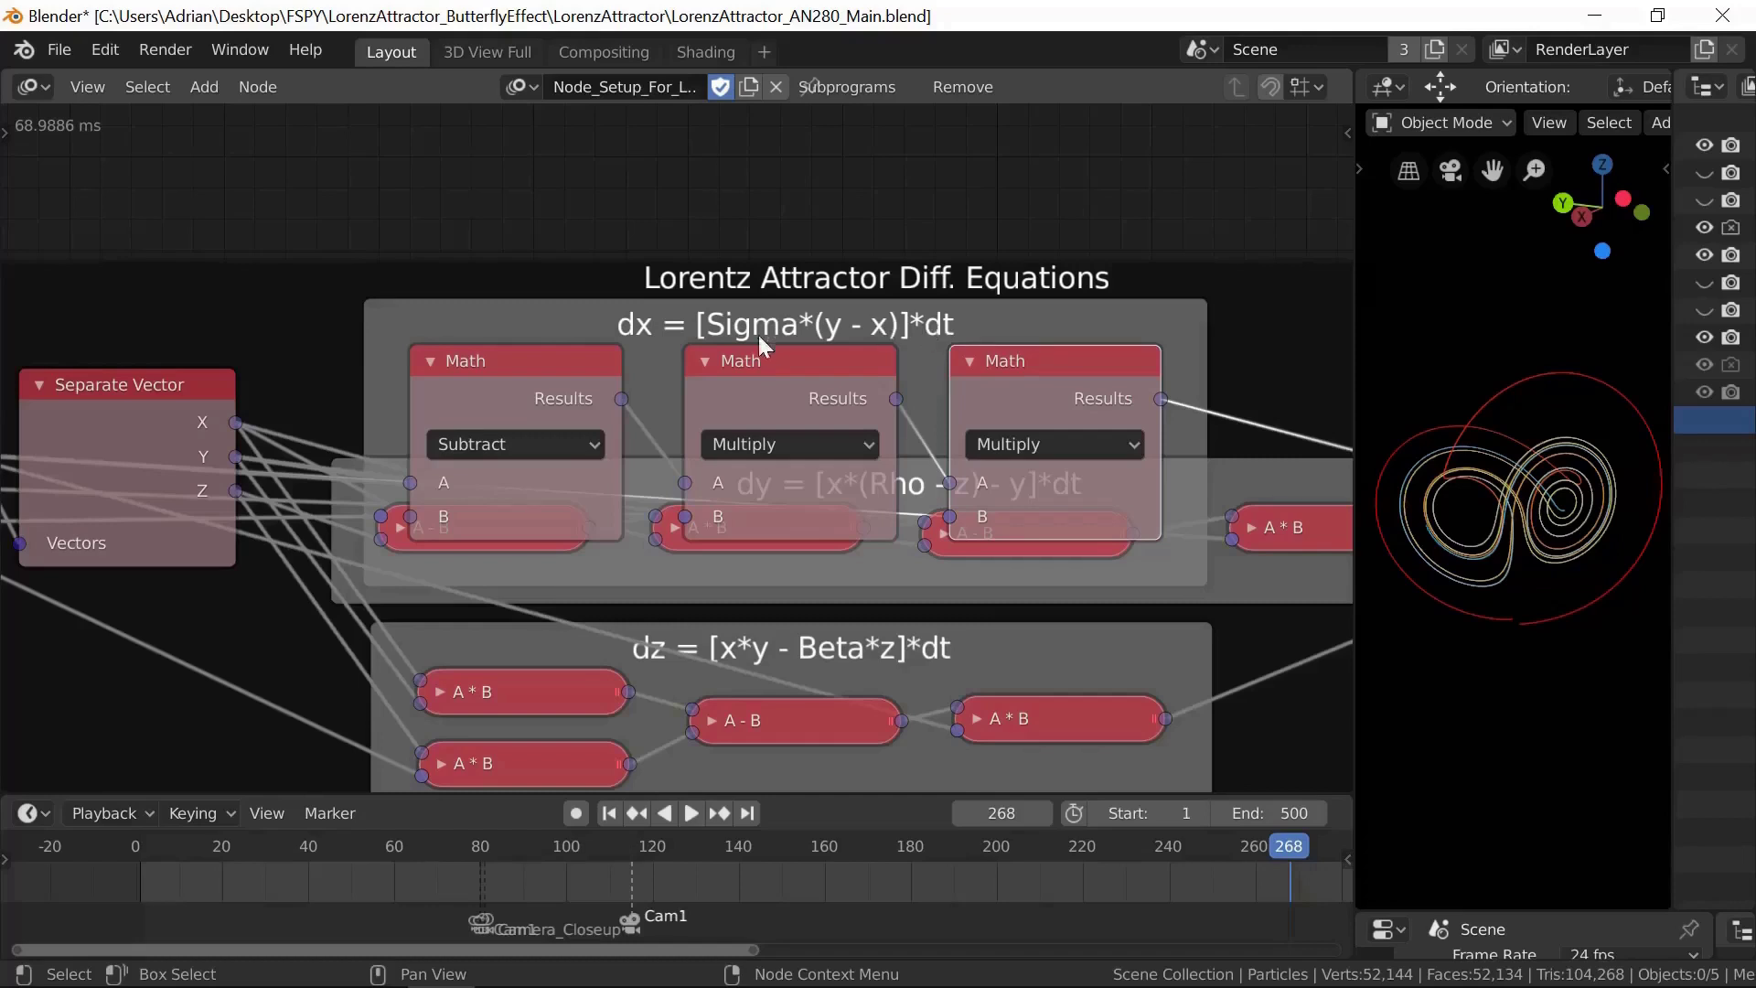
pyautogui.click(704, 361)
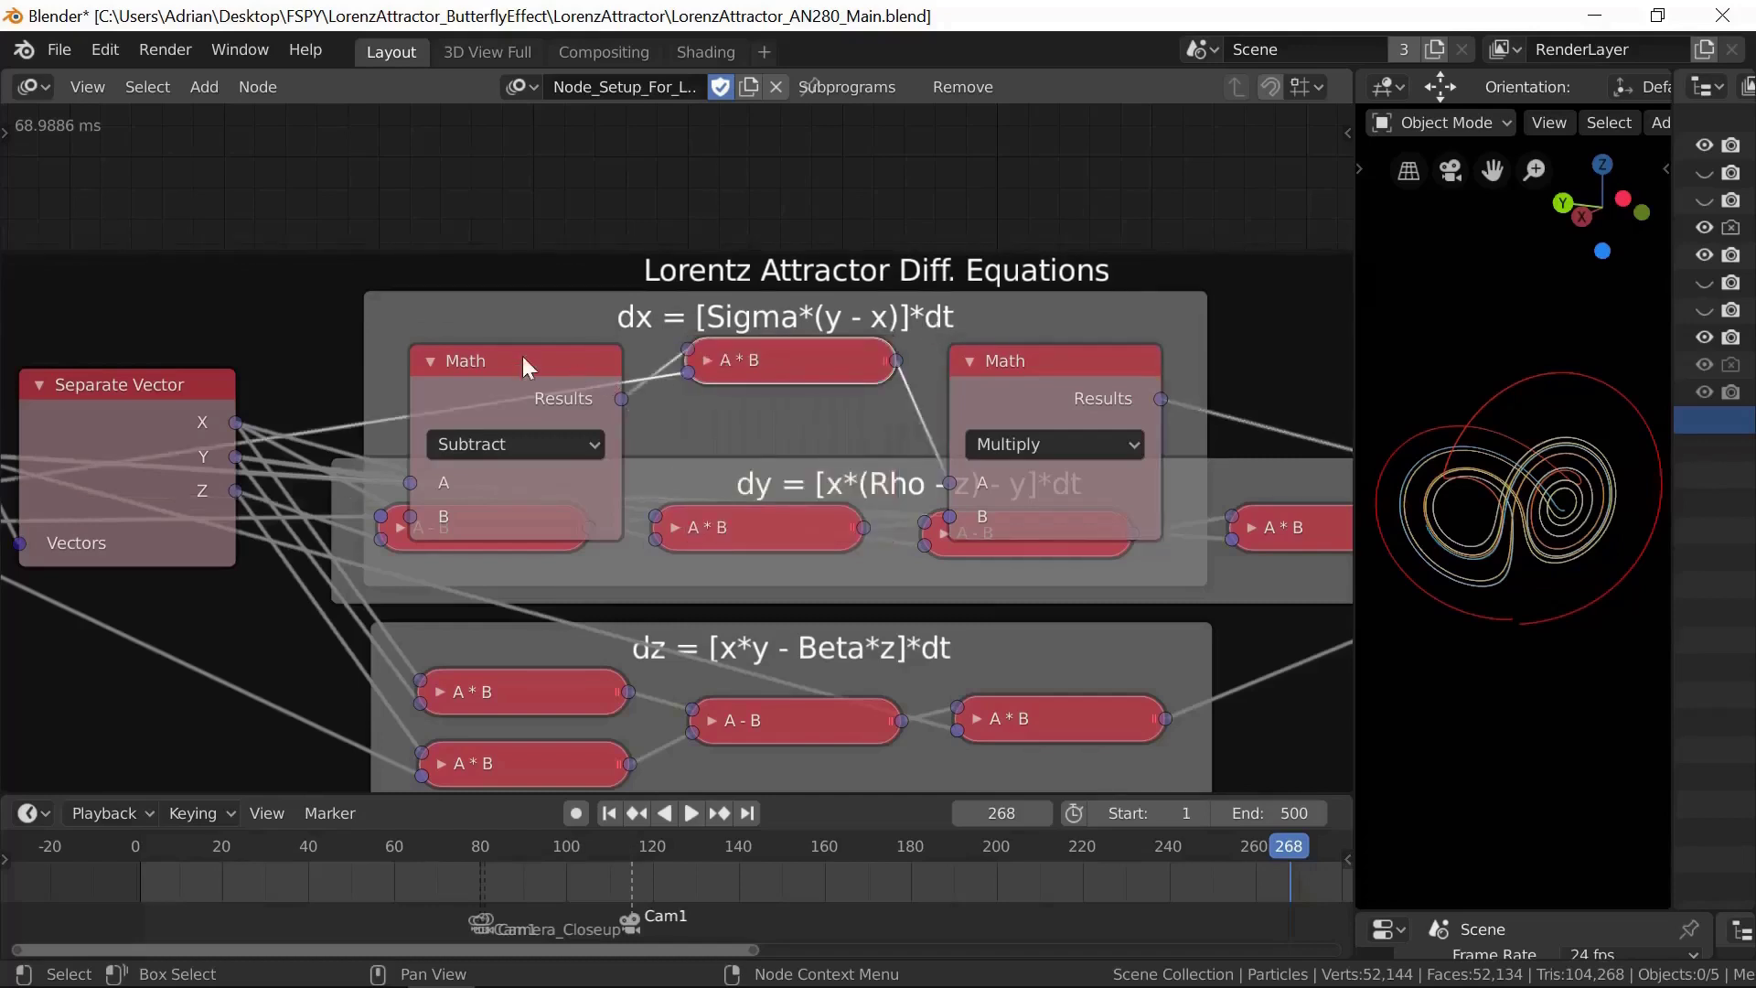
pyautogui.click(429, 359)
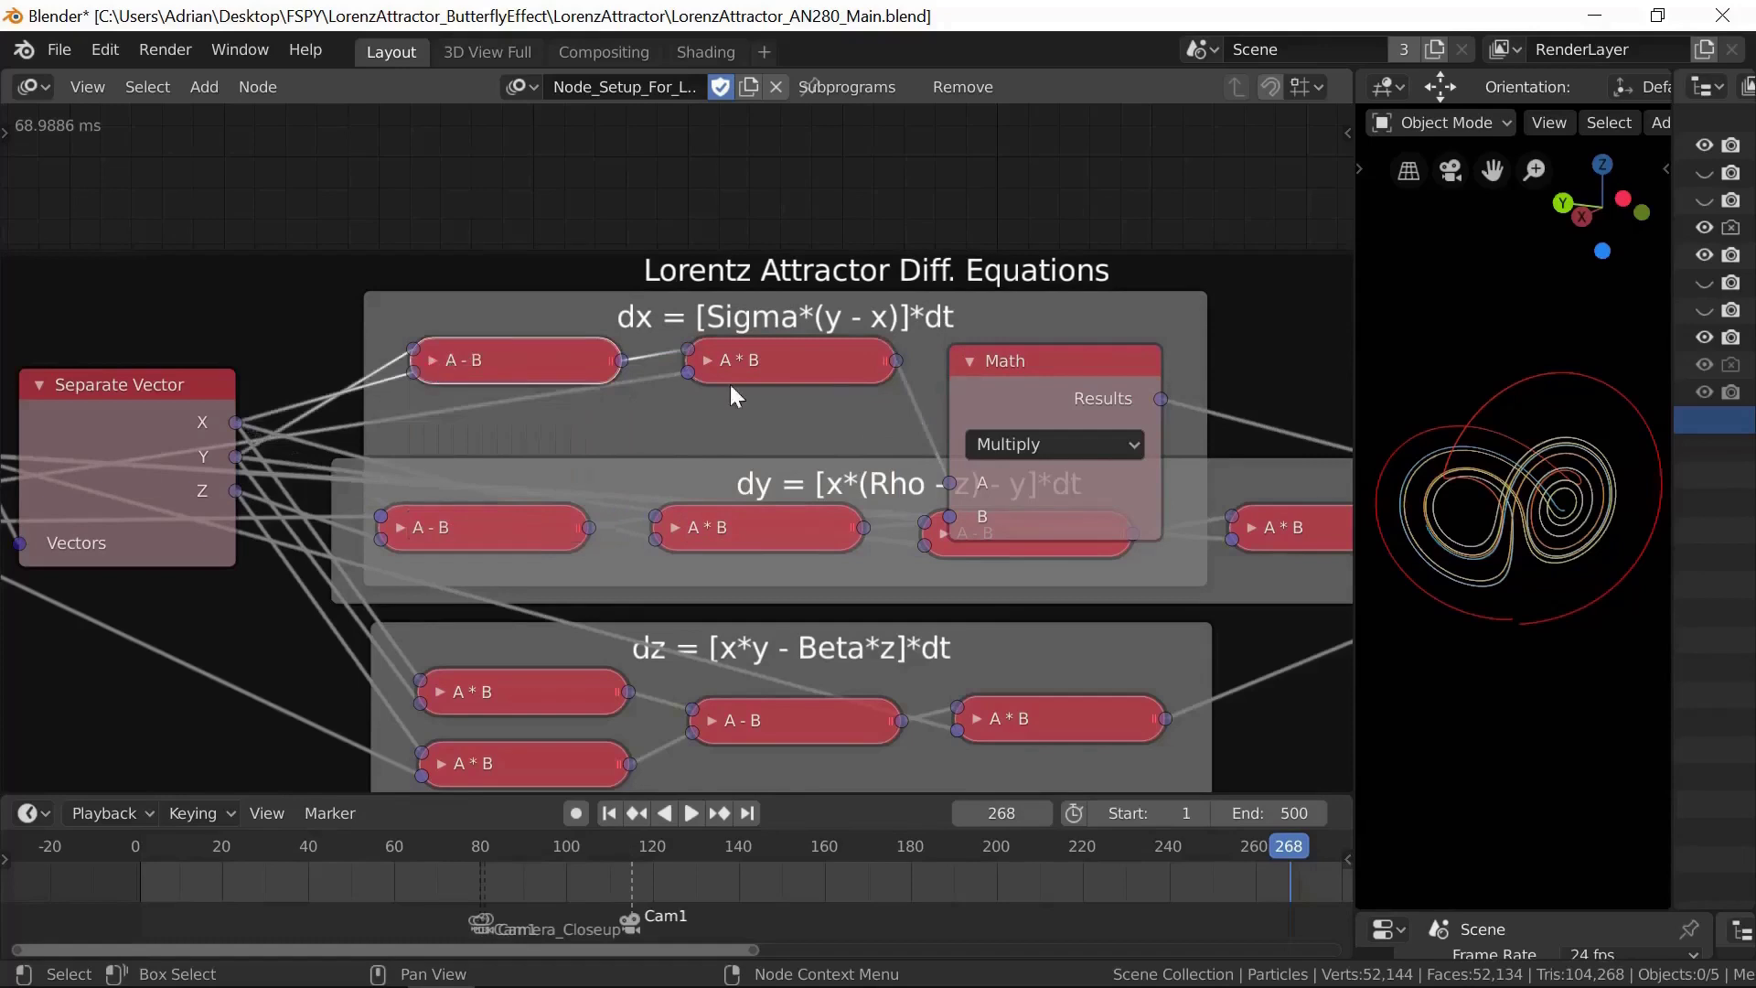
pyautogui.click(970, 360)
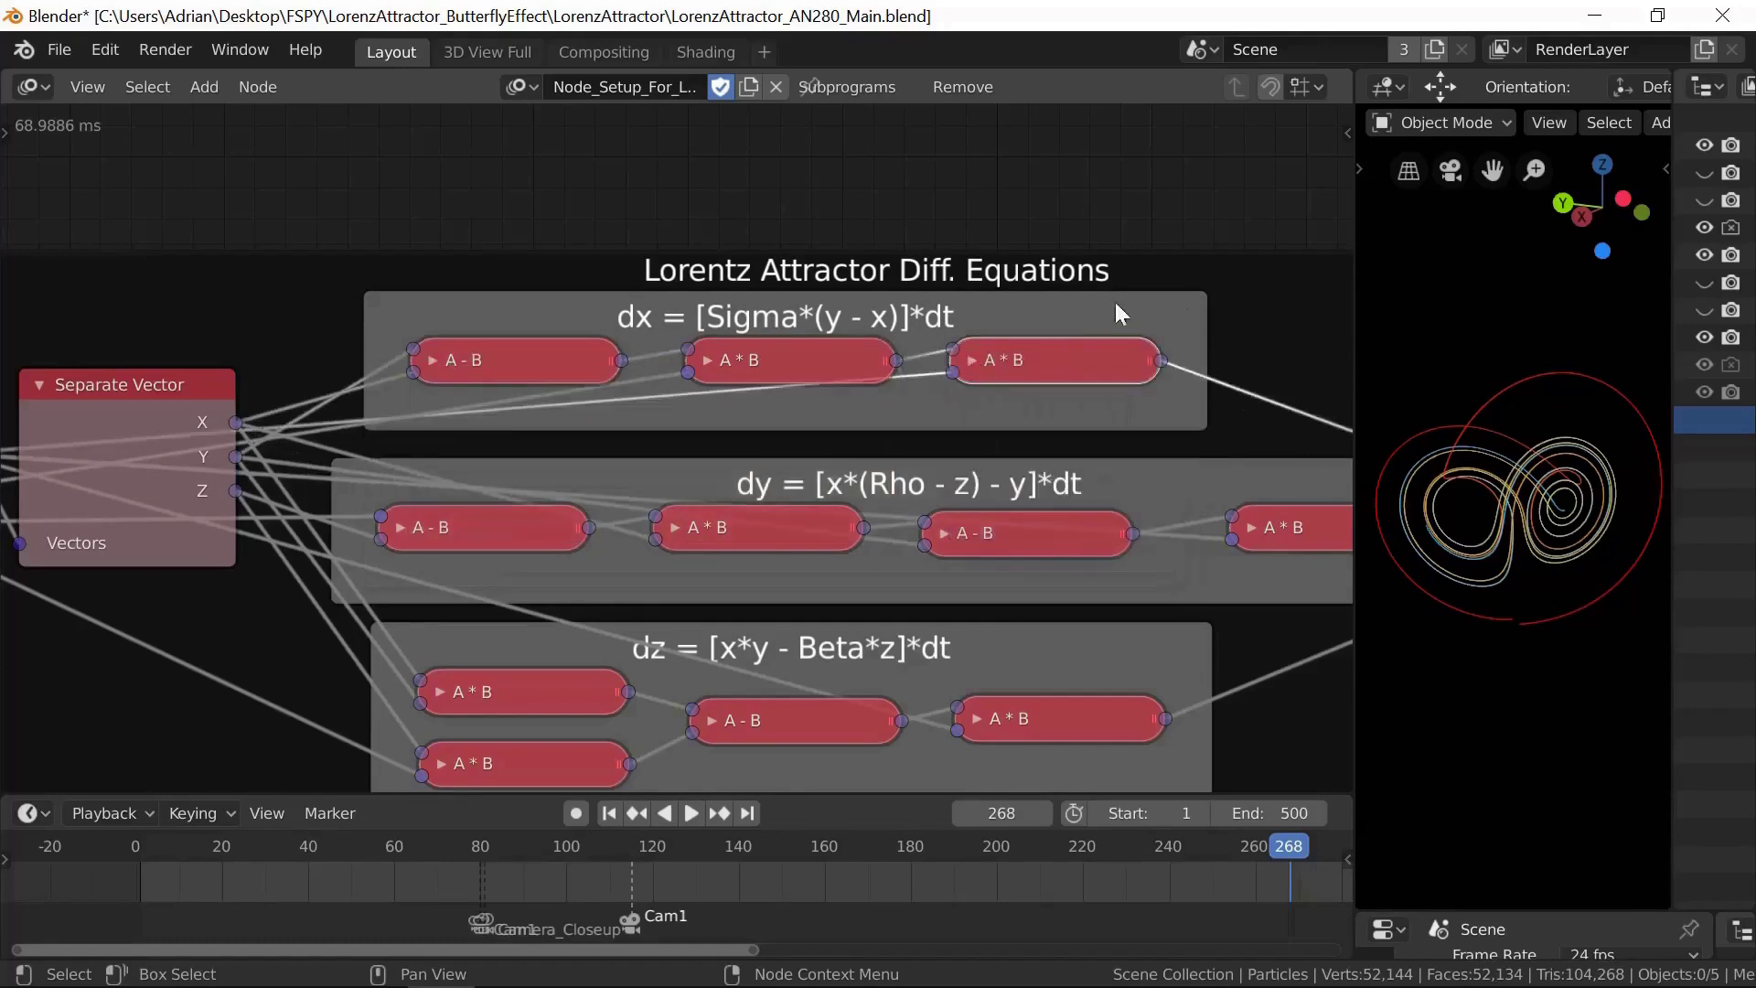
pyautogui.moveTo(1280, 254); pyautogui.dragTo(474, 267, button='middle')
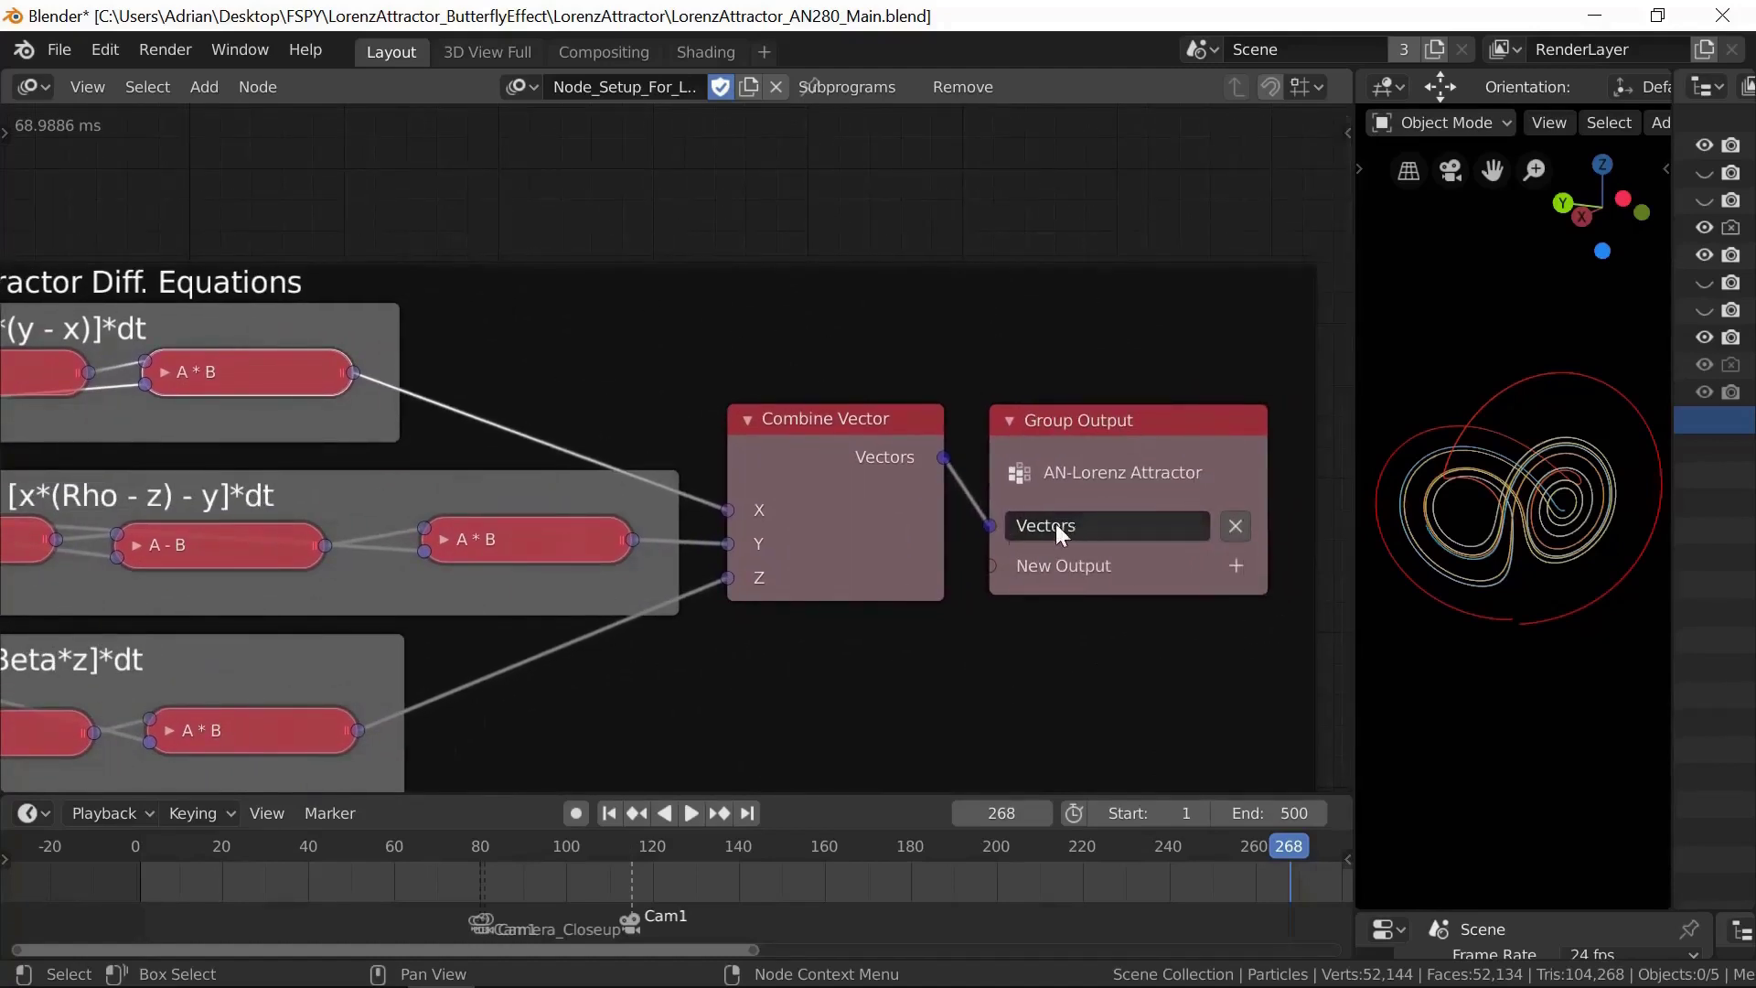
pyautogui.moveTo(681, 339); pyautogui.dragTo(1028, 127, button='middle')
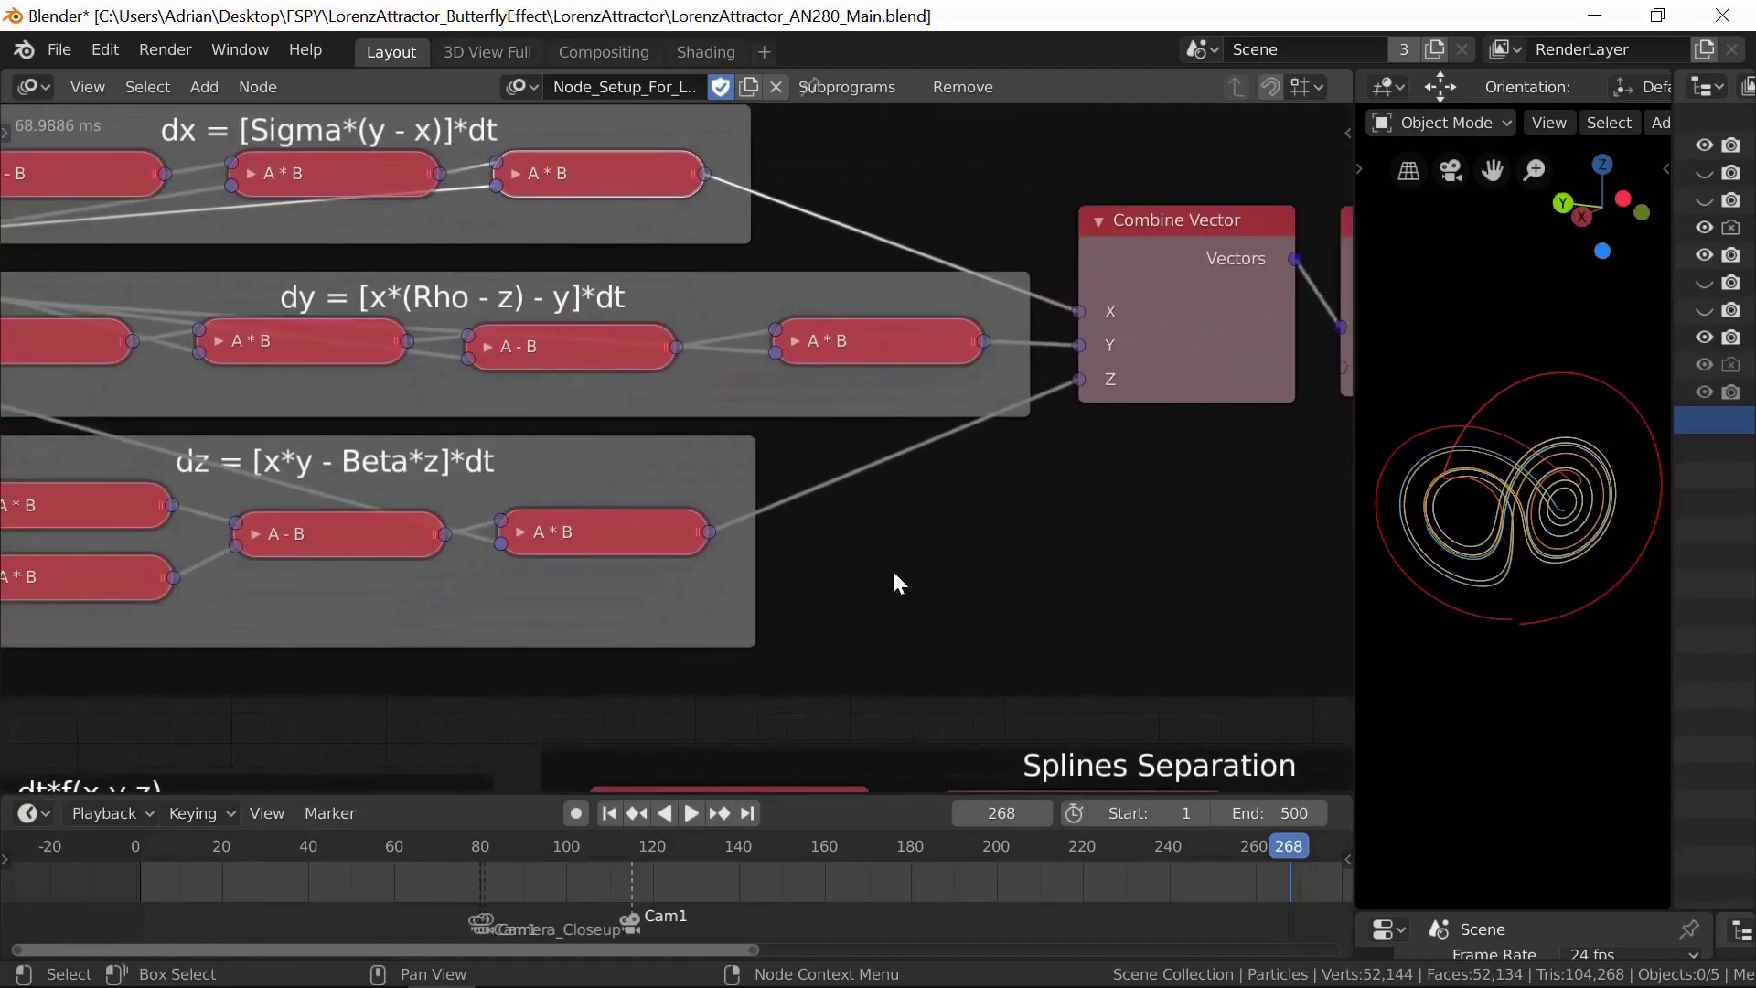
pyautogui.moveTo(897, 580); pyautogui.dragTo(970, 265, button='middle')
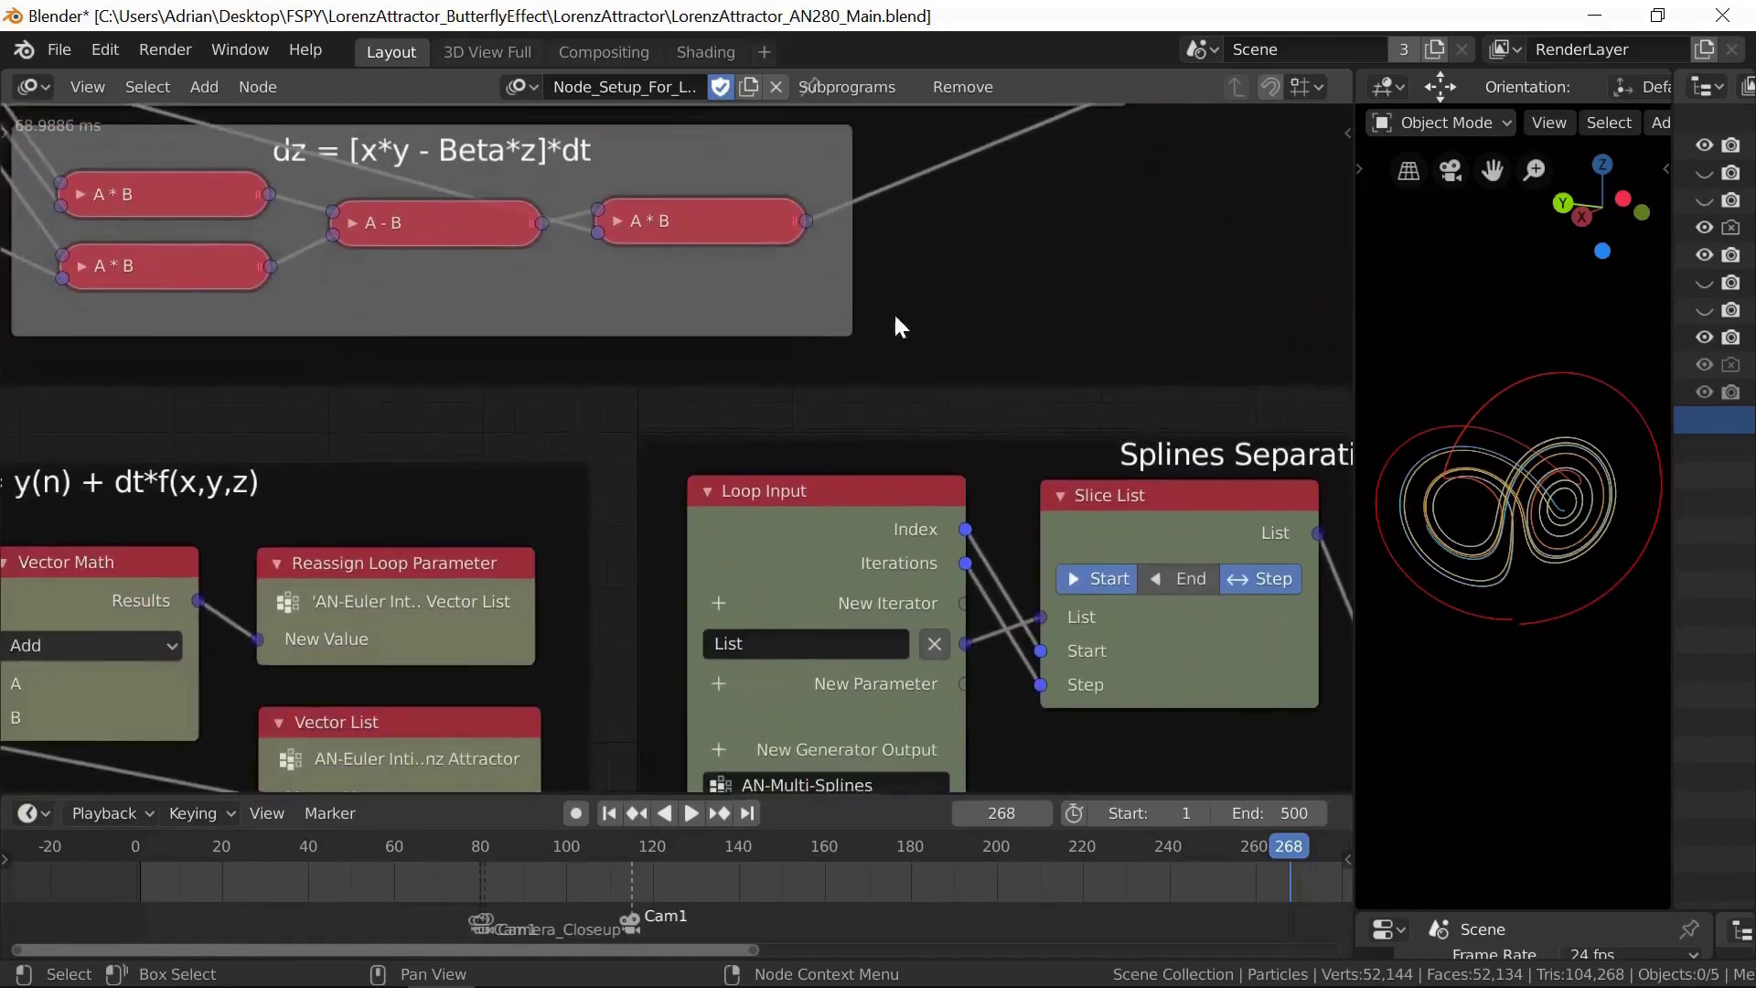
pyautogui.moveTo(501, 442); pyautogui.dragTo(760, 332, button='middle')
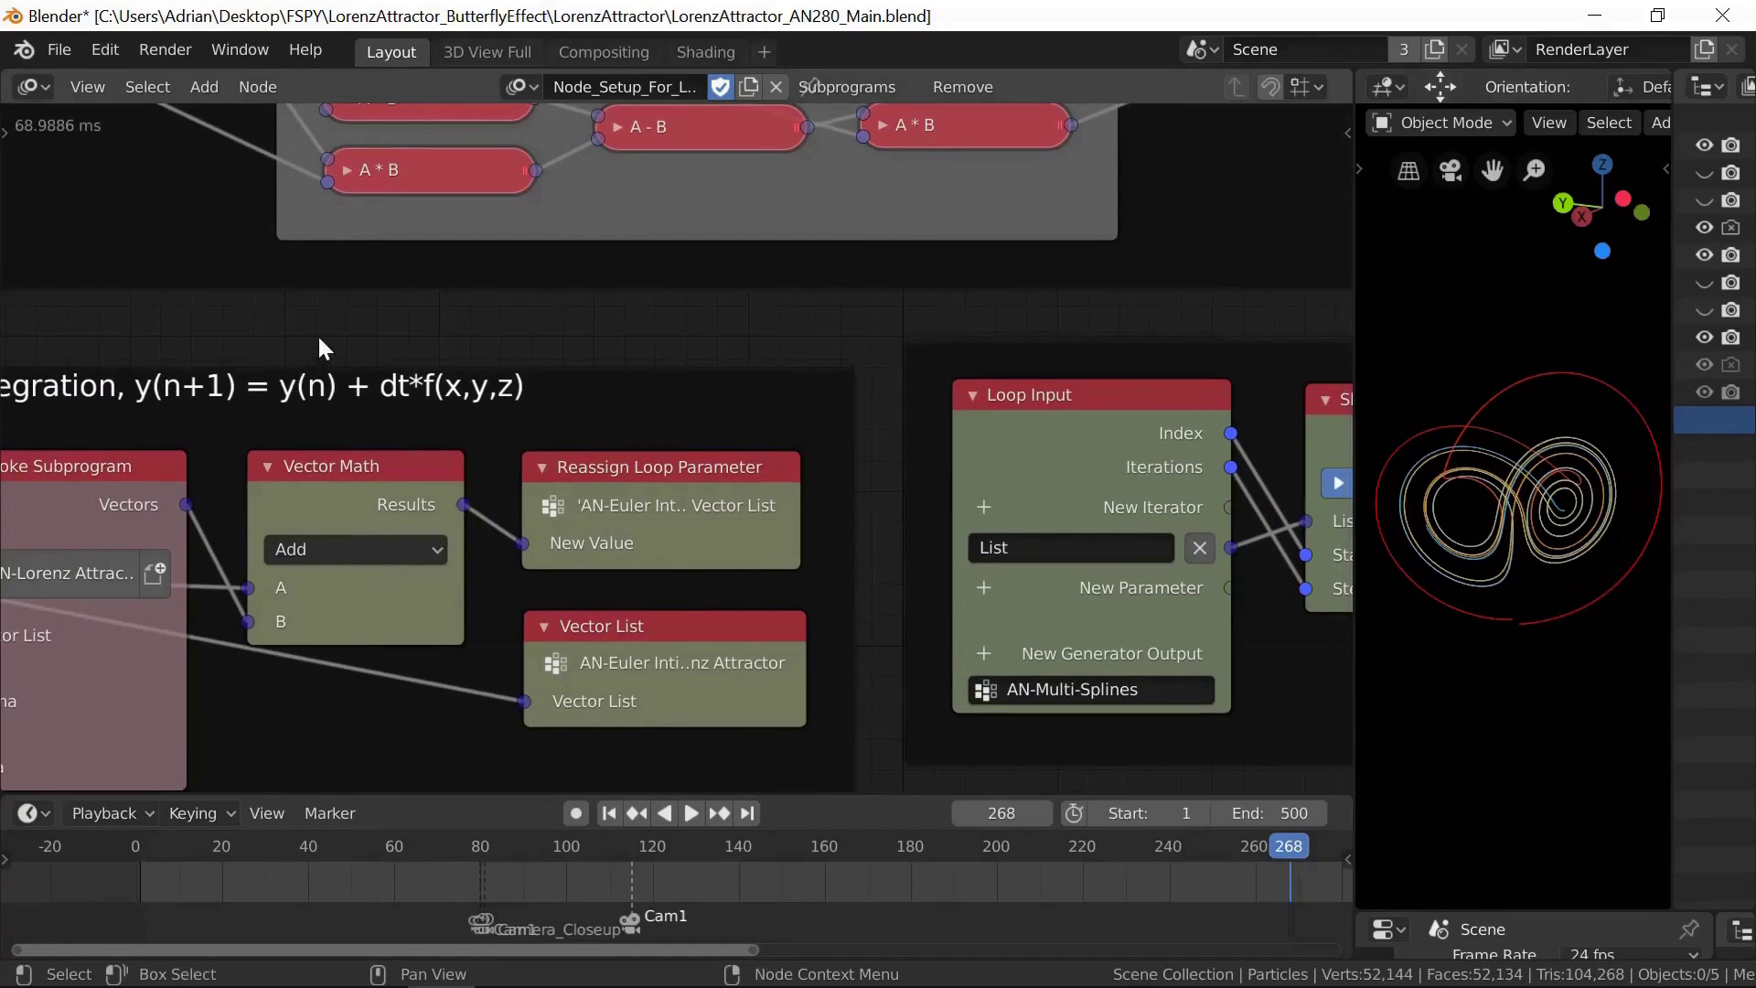
pyautogui.moveTo(319, 338); pyautogui.dragTo(1298, 384, button='middle')
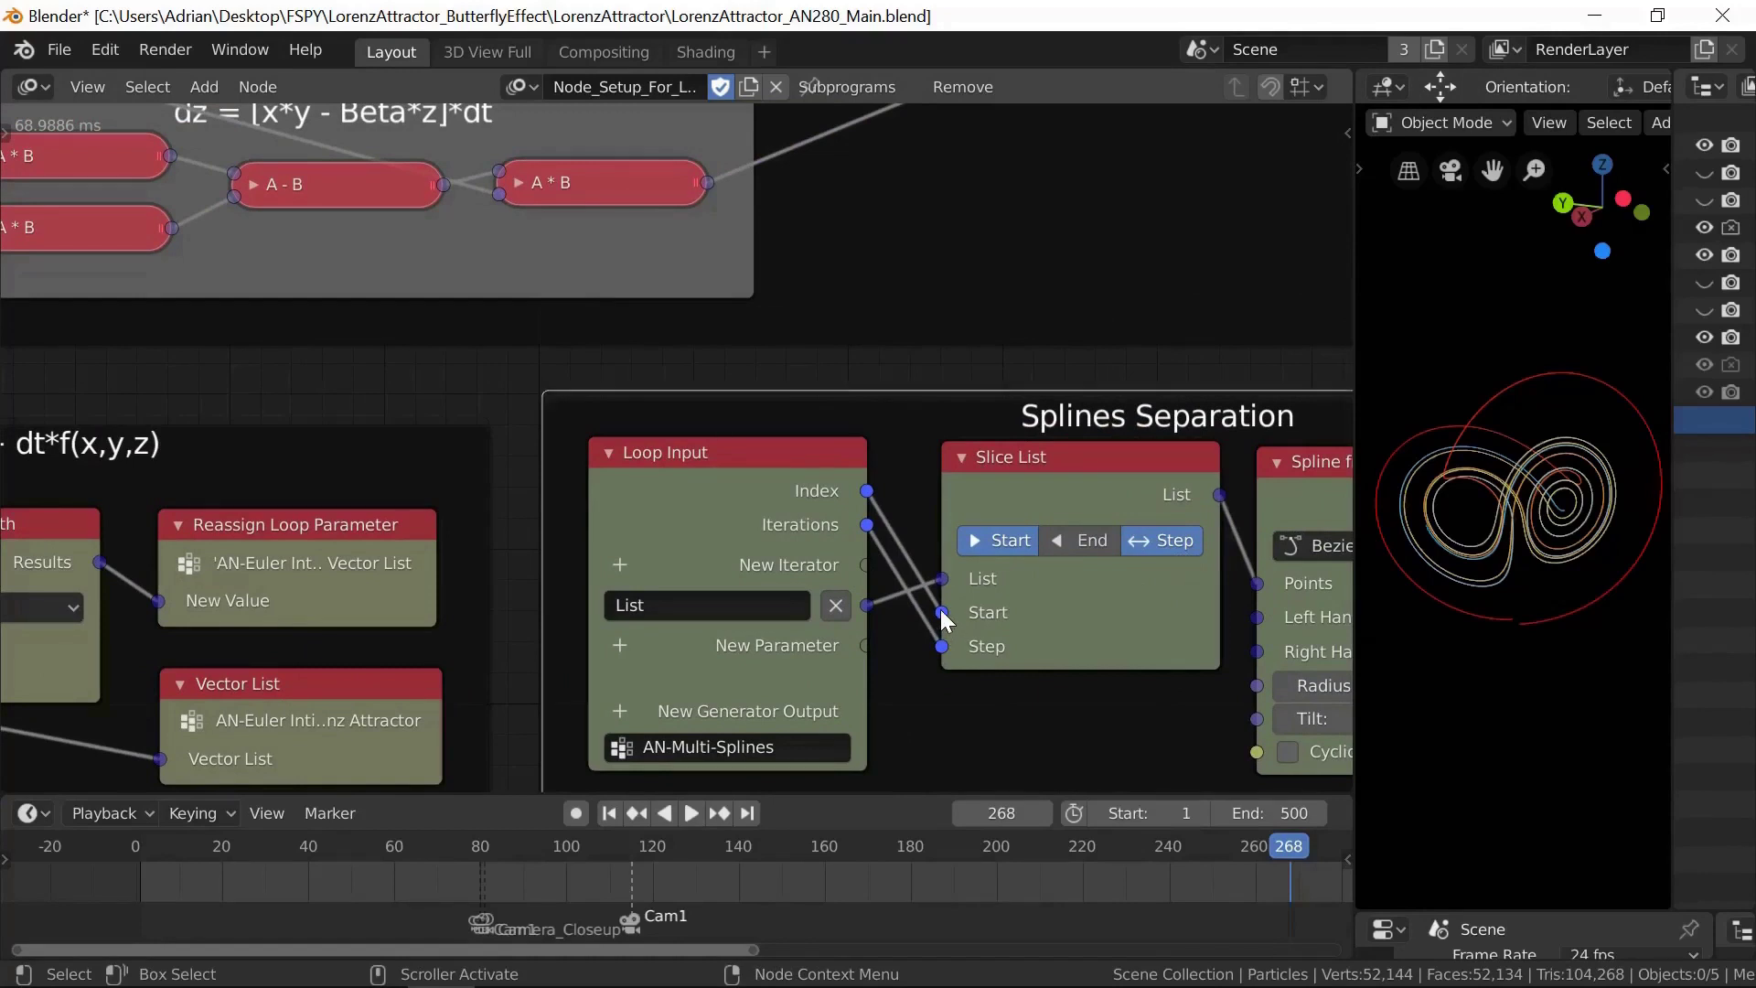
pyautogui.moveTo(942, 612); pyautogui.dragTo(940, 601)
pyautogui.moveTo(900, 522); pyautogui.dragTo(898, 516)
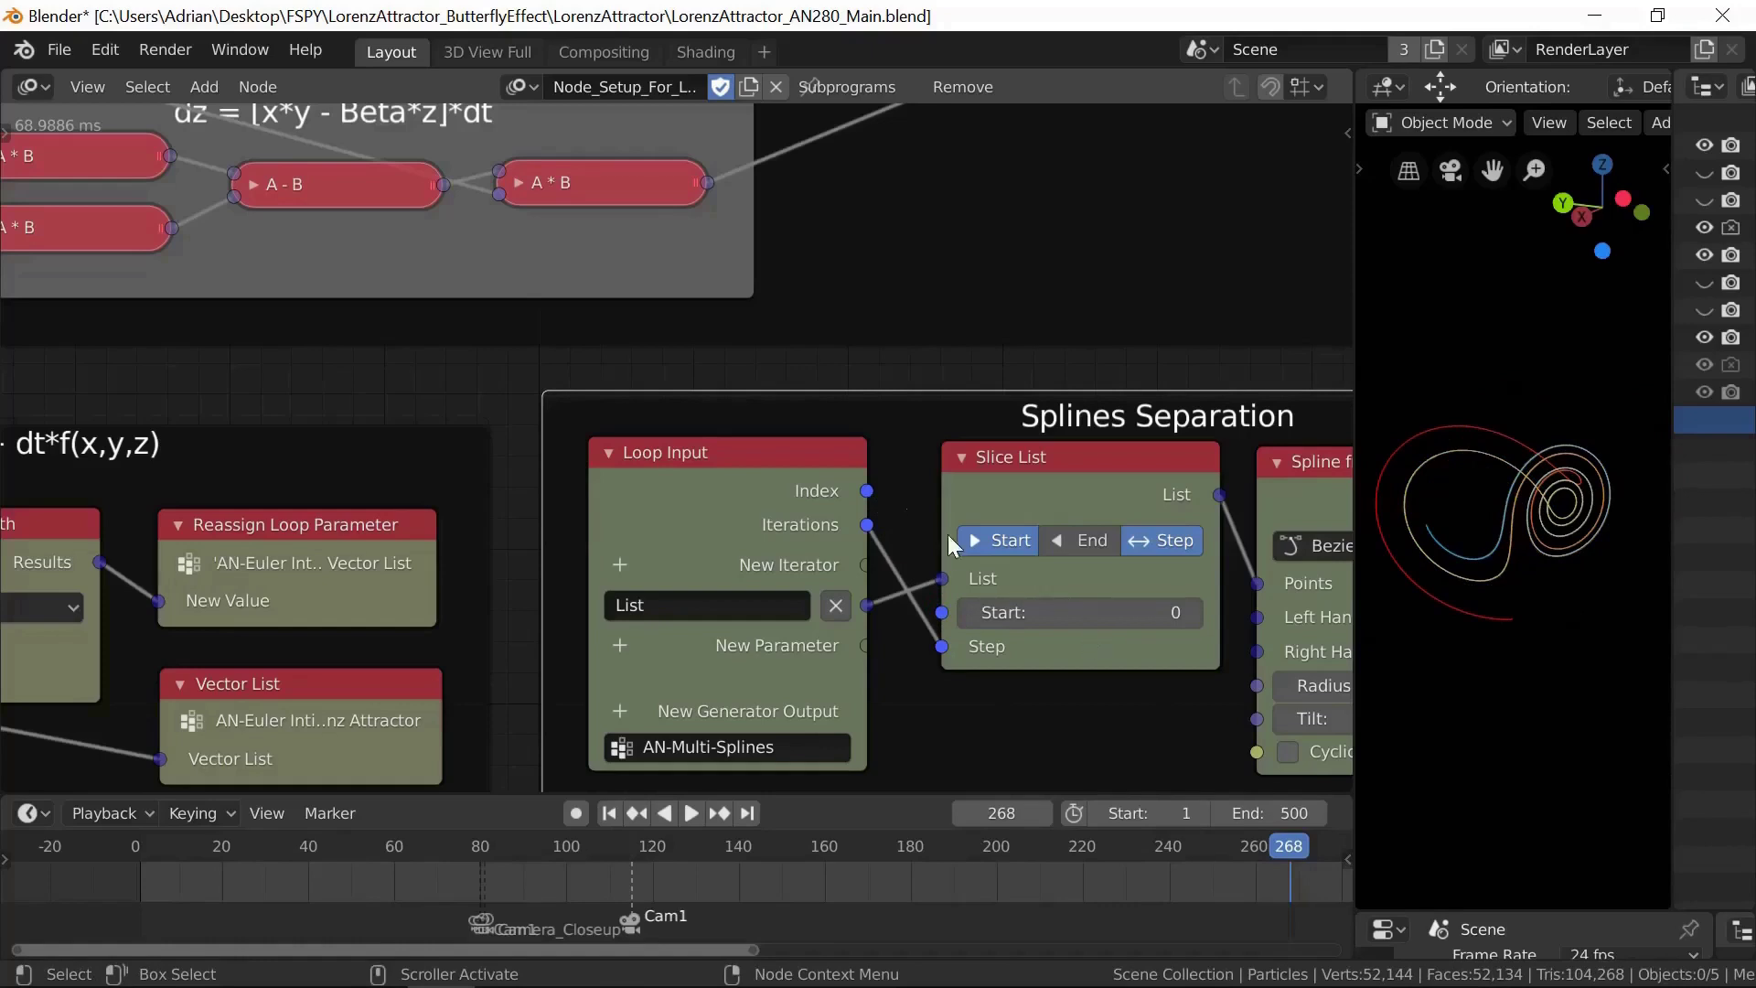
pyautogui.moveTo(868, 491); pyautogui.dragTo(1168, 629)
pyautogui.moveTo(869, 491); pyautogui.dragTo(943, 612)
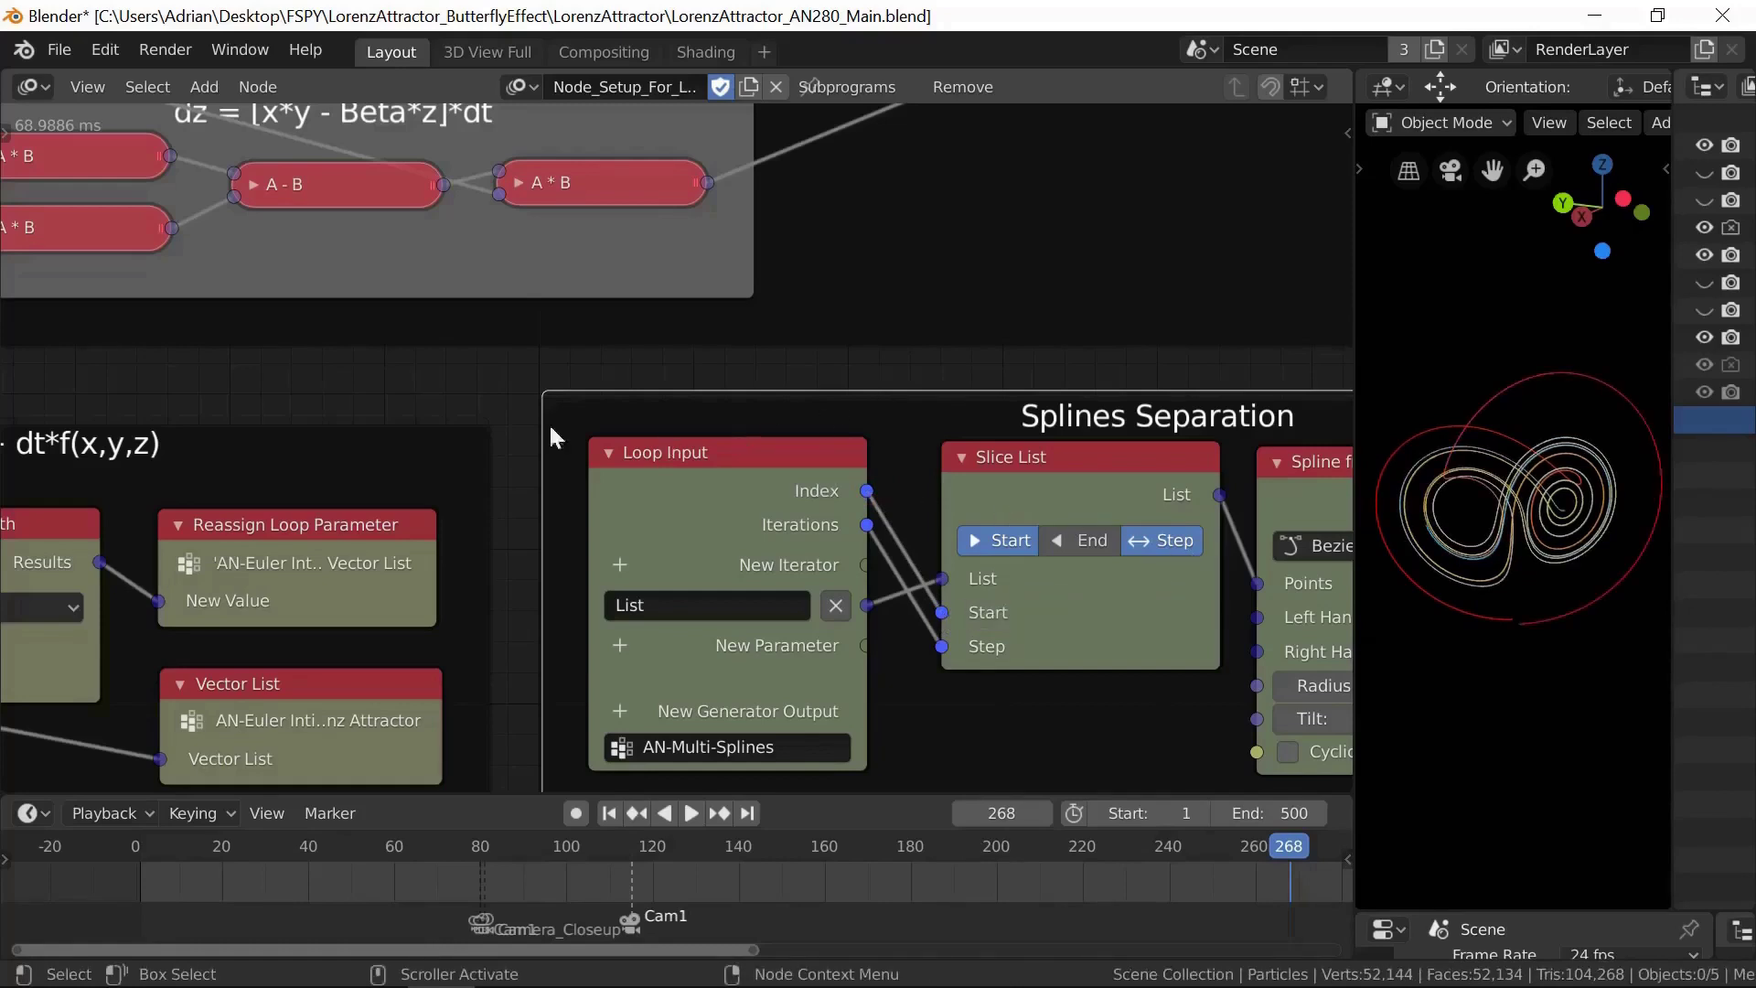
pyautogui.moveTo(294, 378); pyautogui.dragTo(895, 221, button='middle')
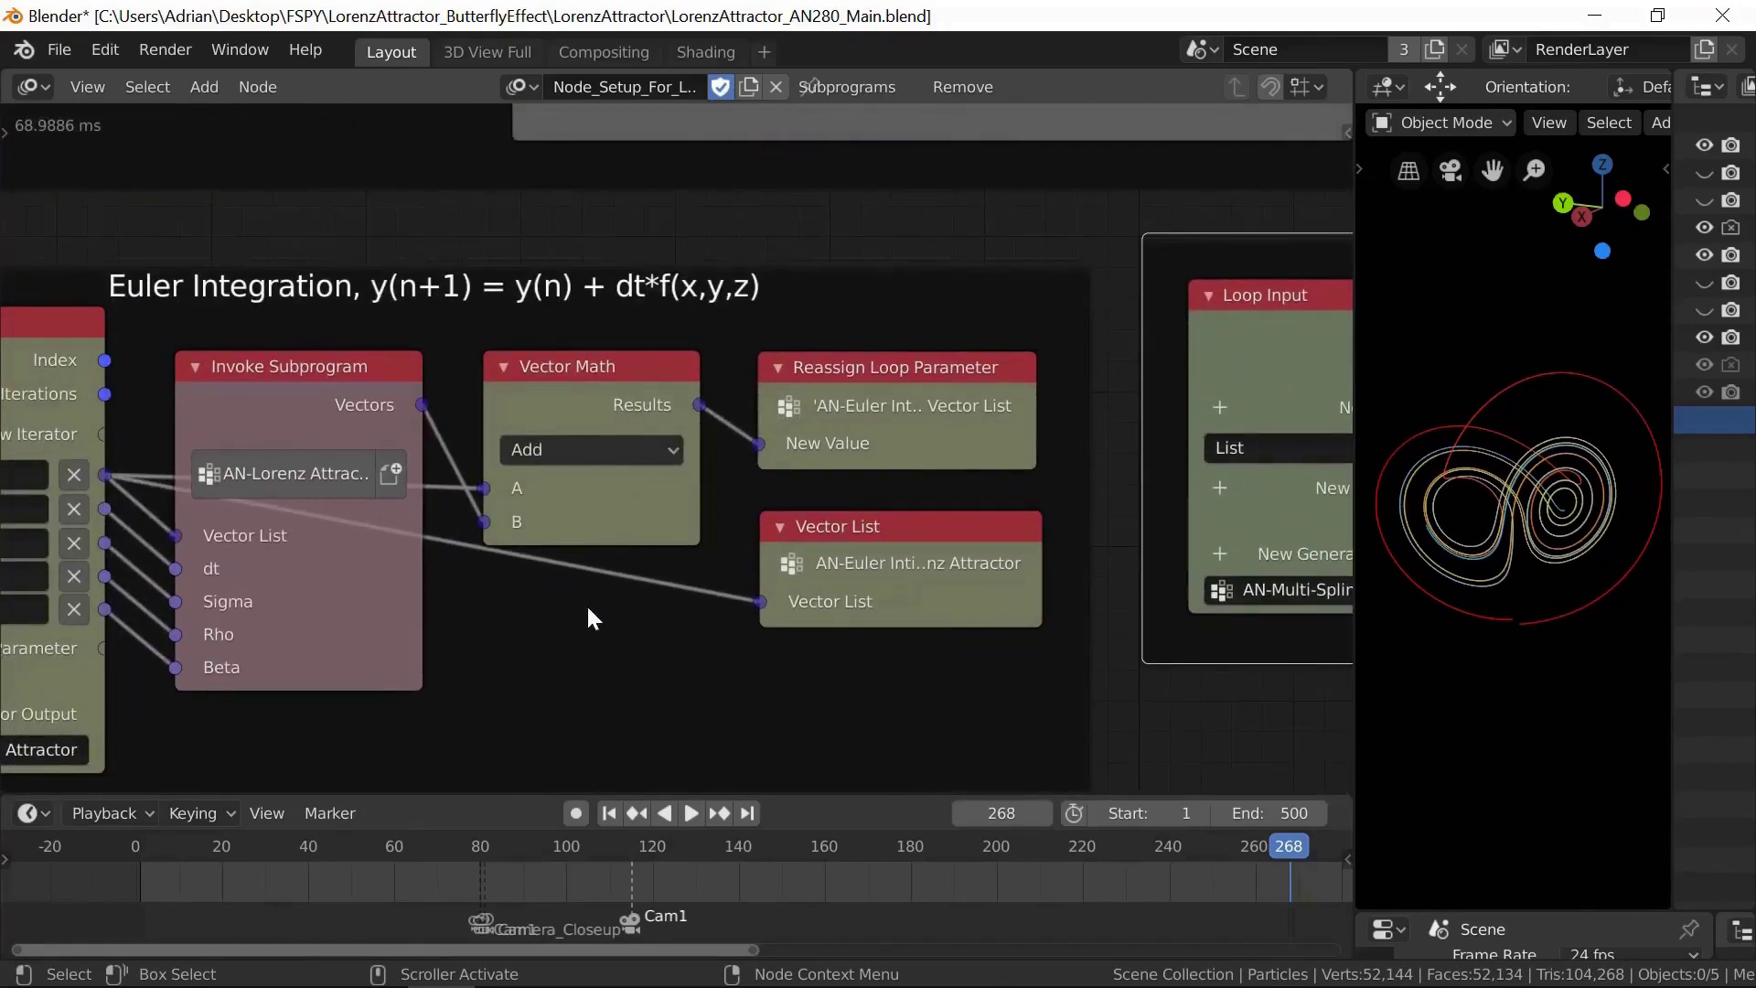
pyautogui.moveTo(590, 617); pyautogui.dragTo(210, 275, button='middle')
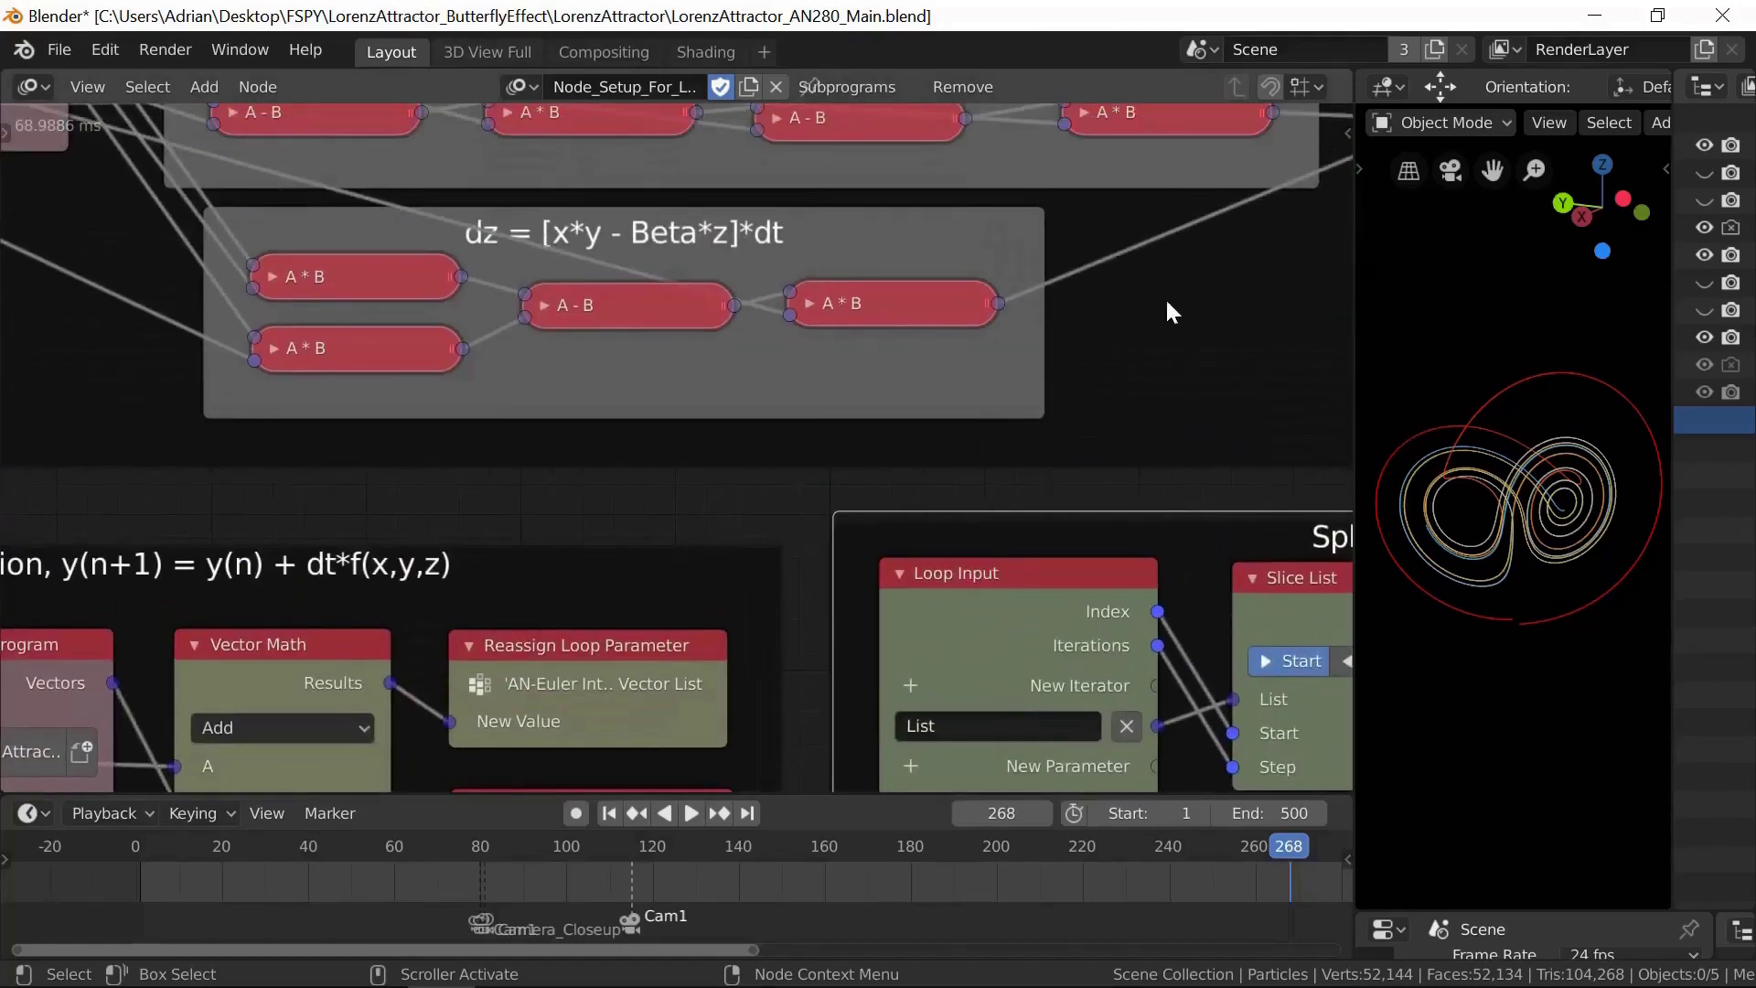
pyautogui.moveTo(1176, 305); pyautogui.dragTo(1077, 589, button='middle')
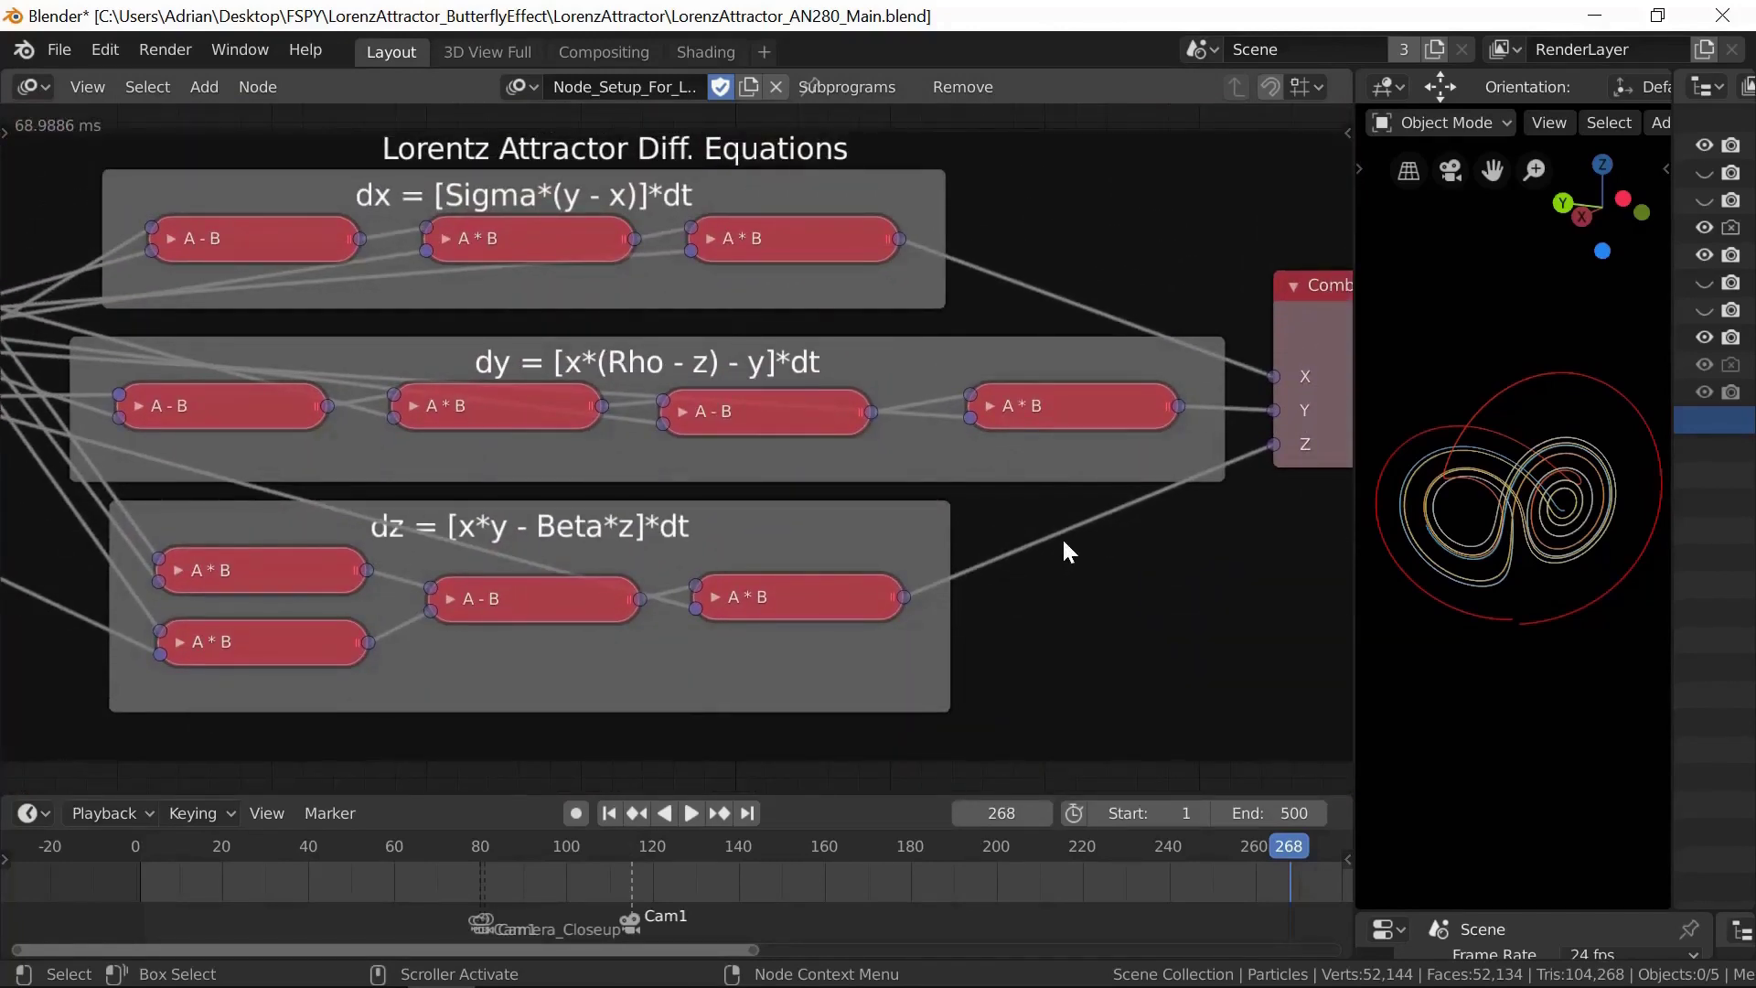
pyautogui.press('ctrl')
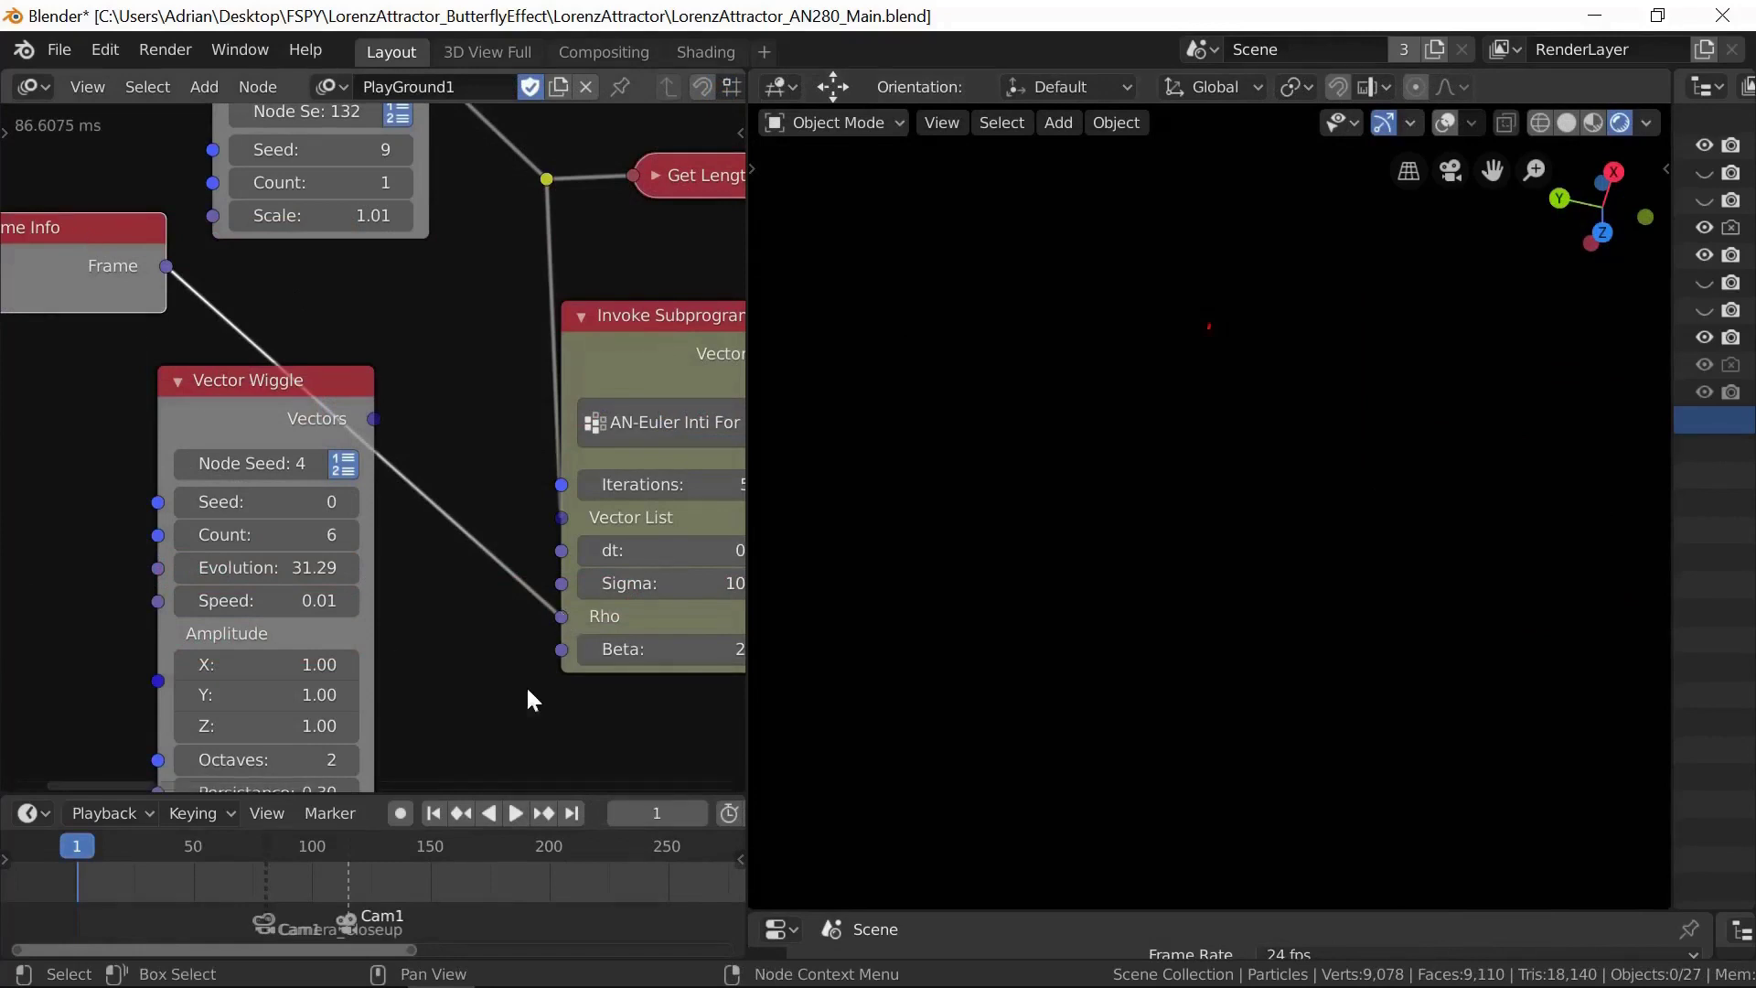
# Step: Play and stop the PlayGround1 animation, then return to frame 1
pyautogui.click(513, 811)
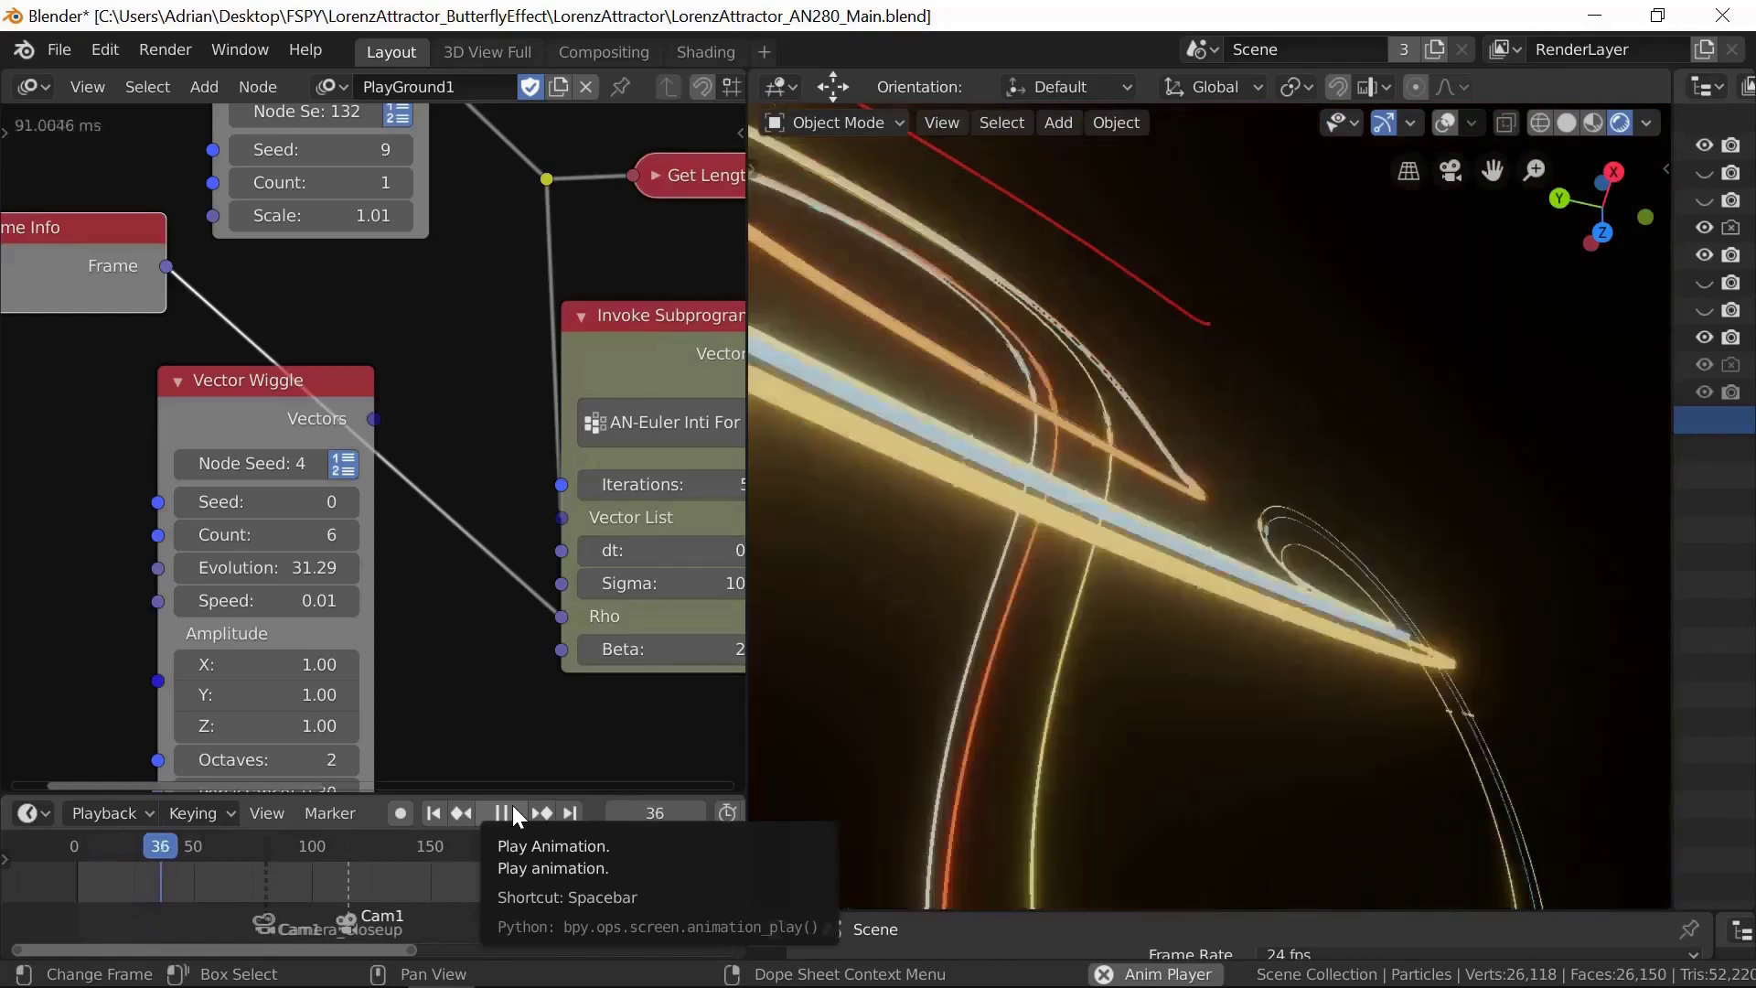
pyautogui.click(512, 806)
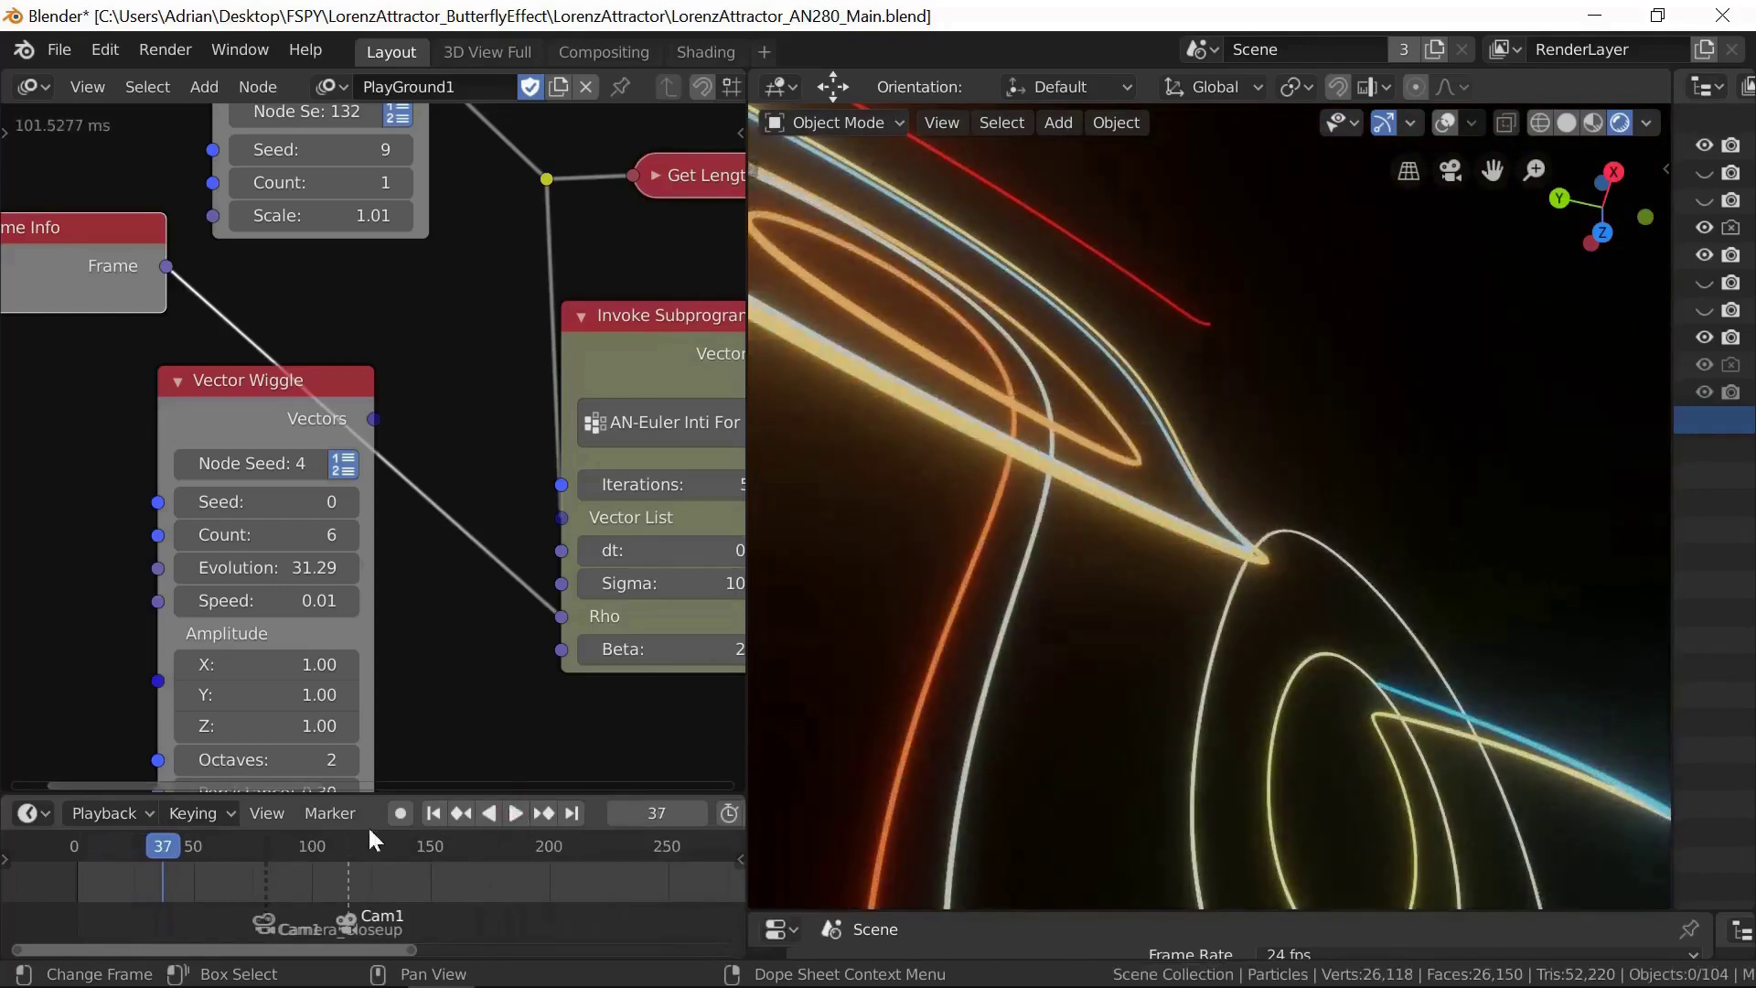
pyautogui.click(432, 806)
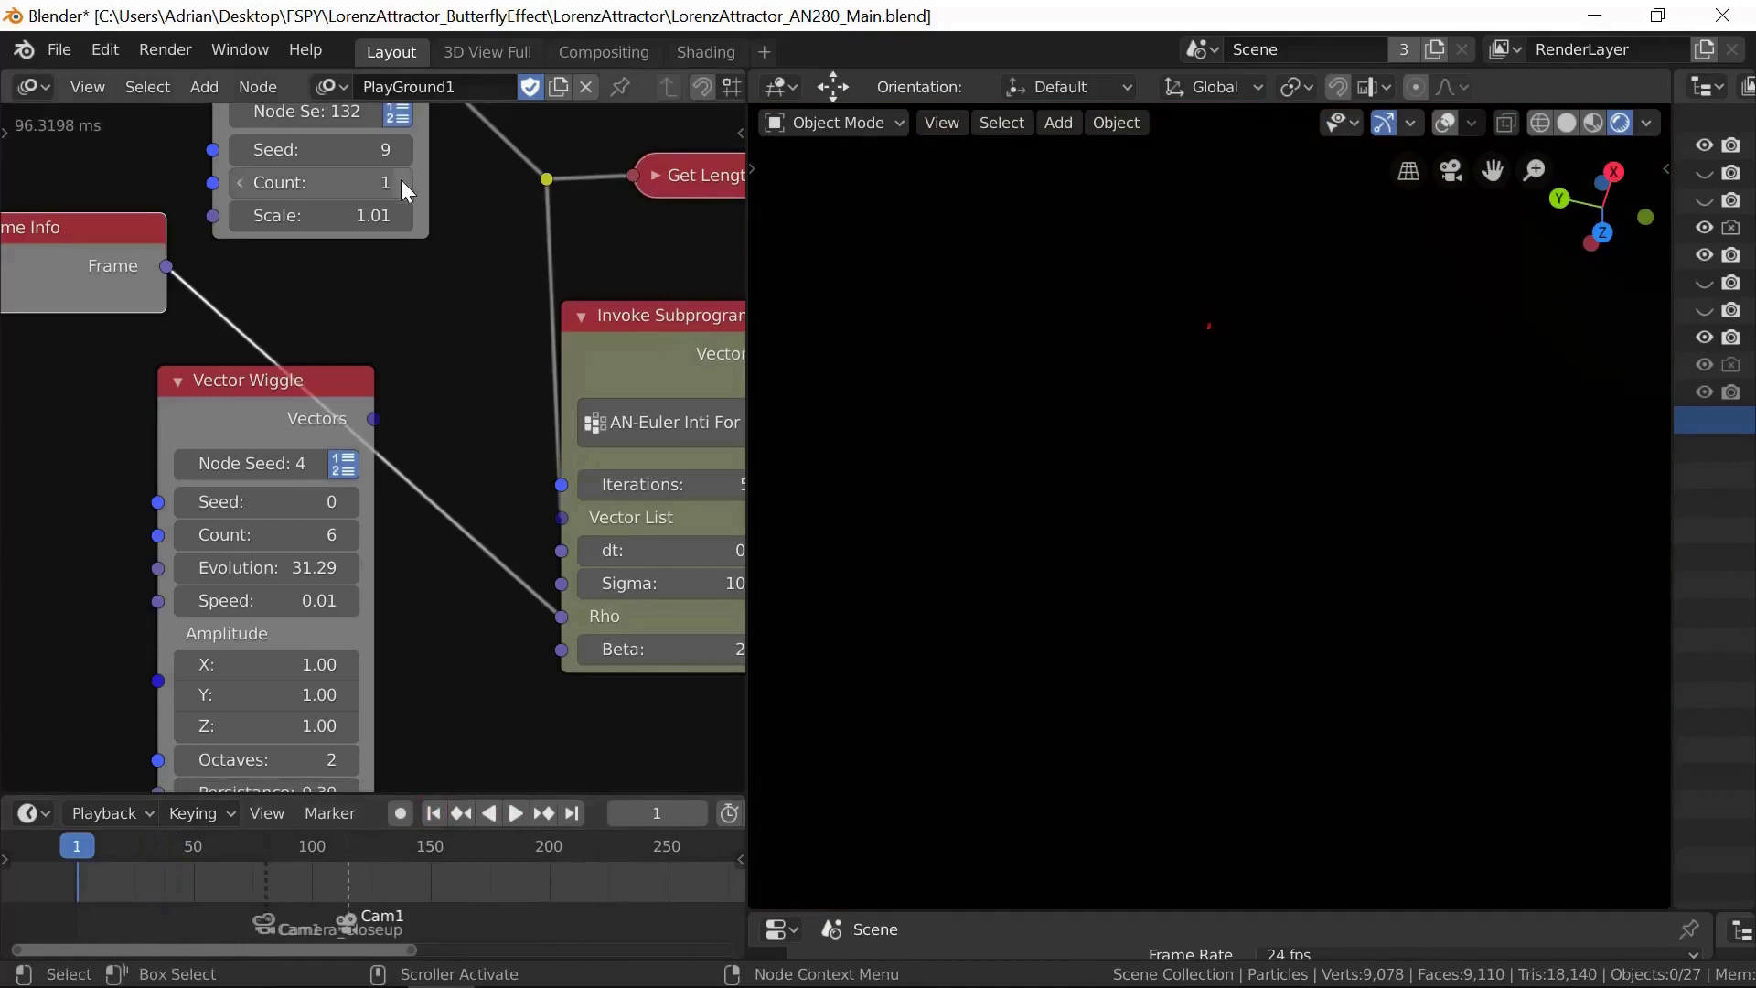
# Step: Raise Count to 2, replay to frame 60, and pan to the Invoke Subprogram node
pyautogui.click(399, 183)
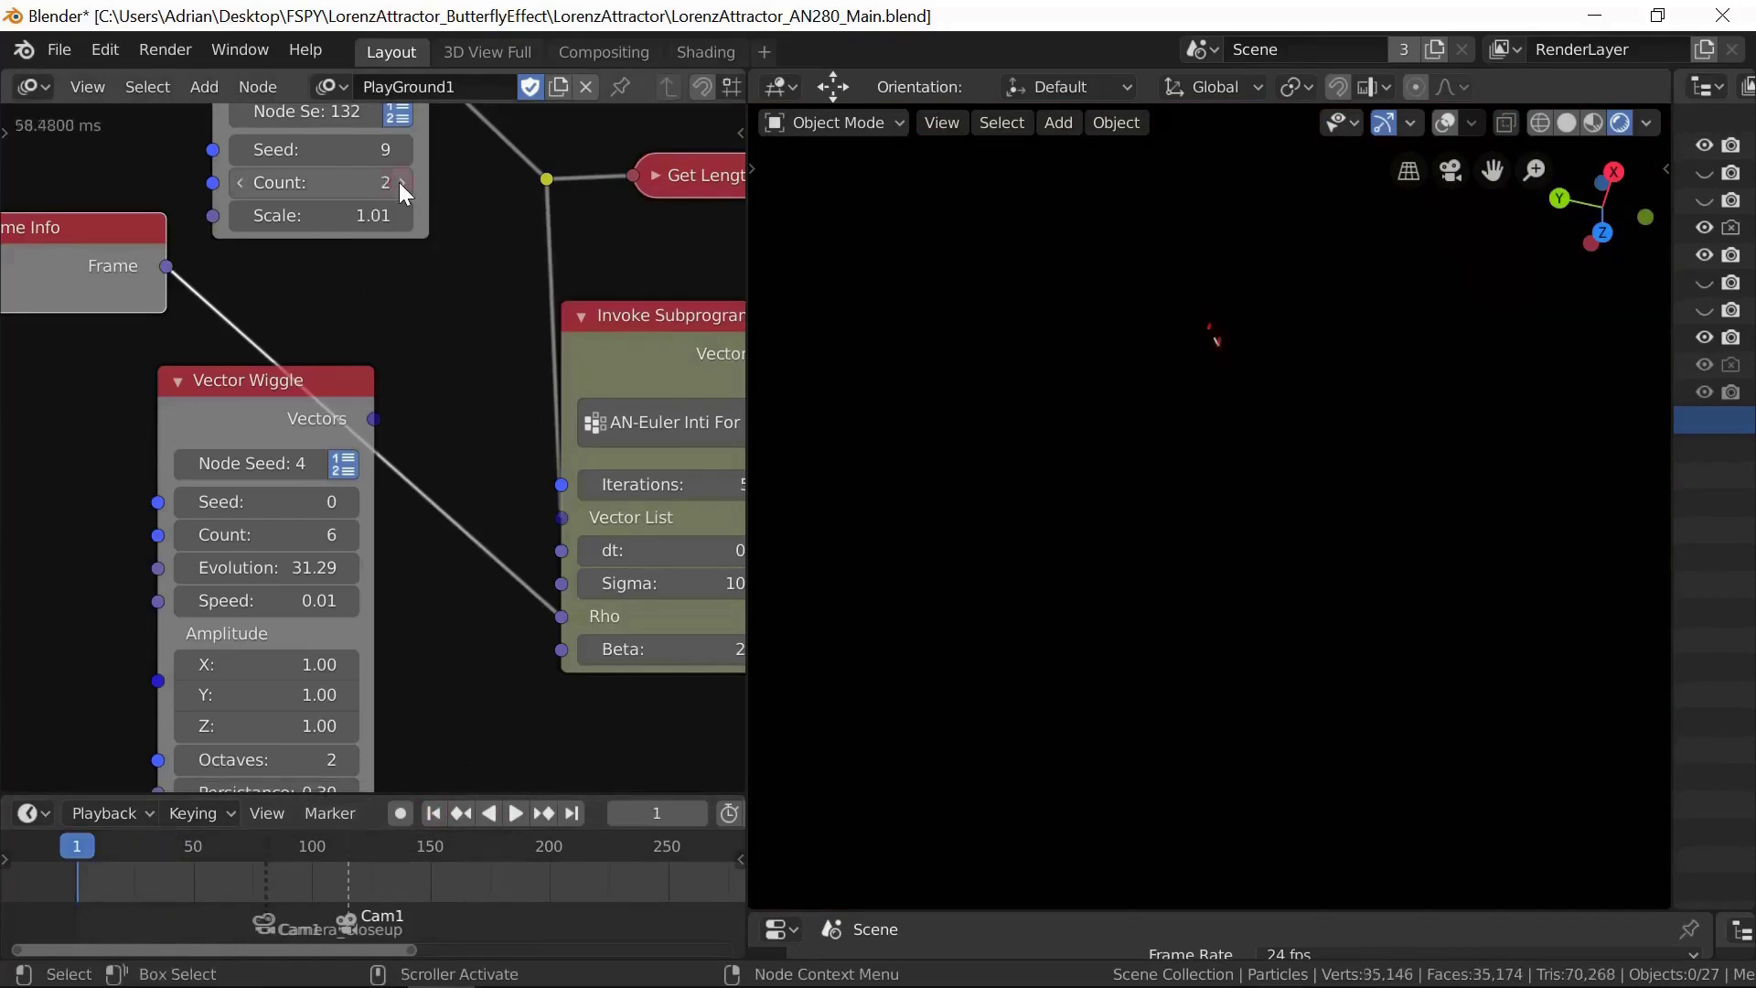
pyautogui.click(516, 810)
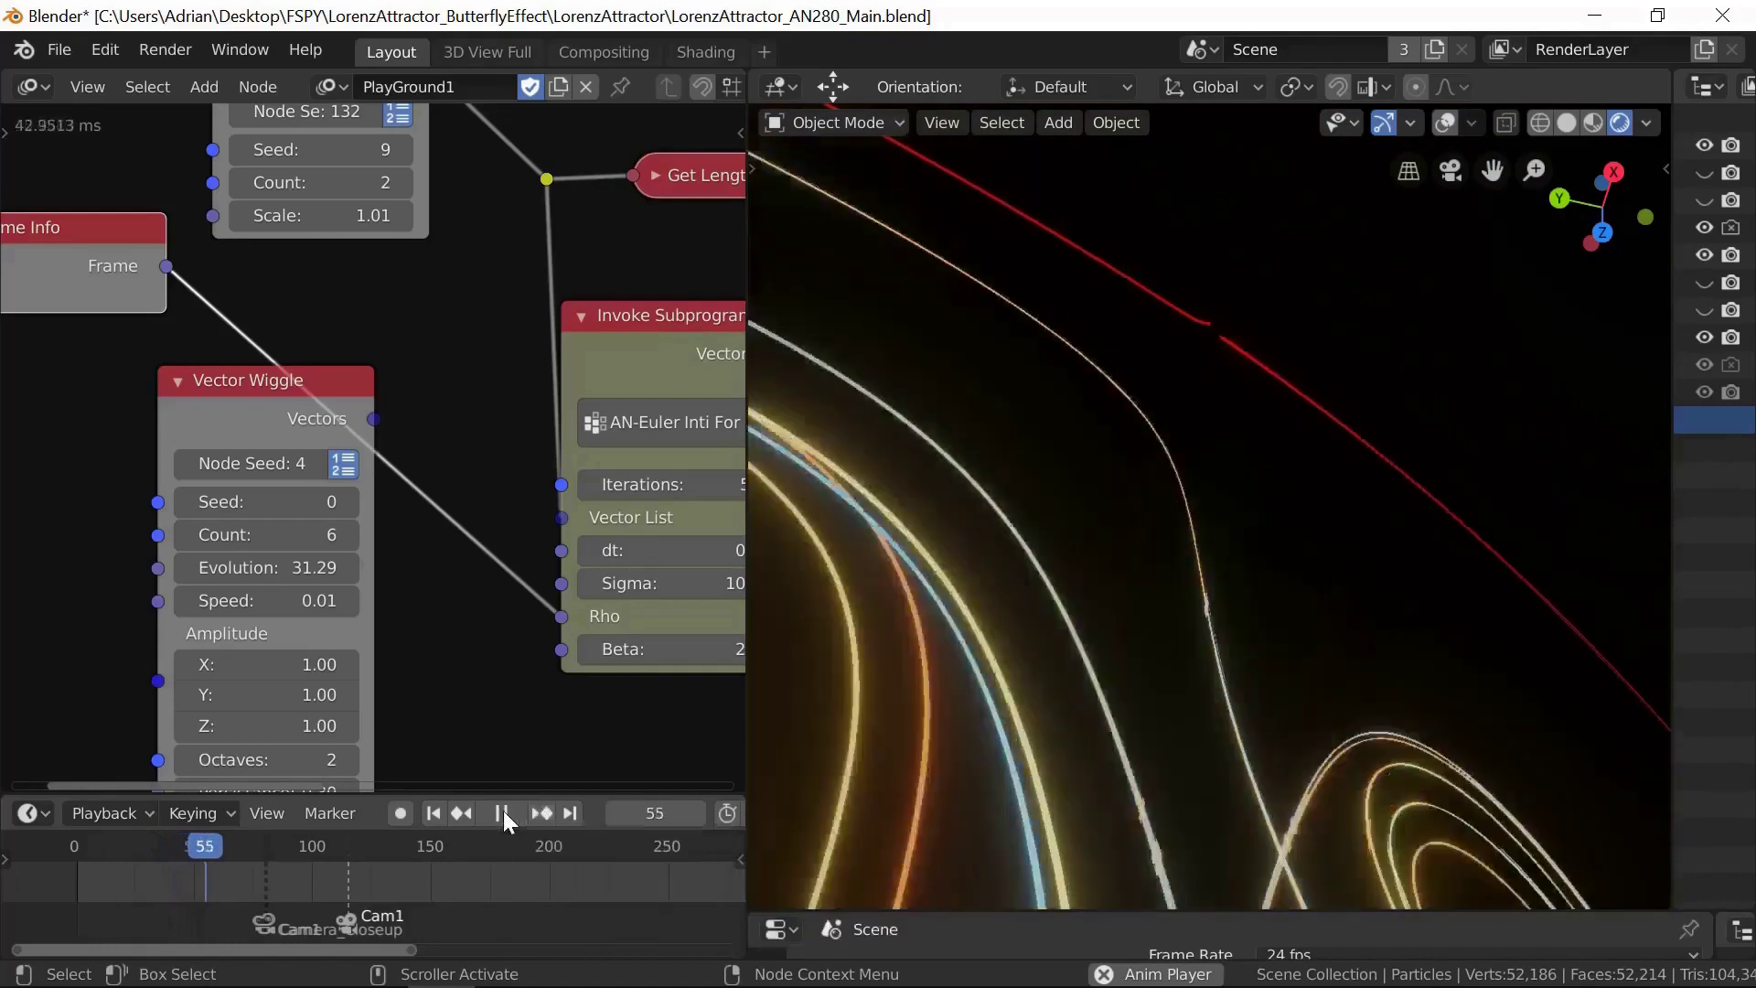
pyautogui.click(503, 813)
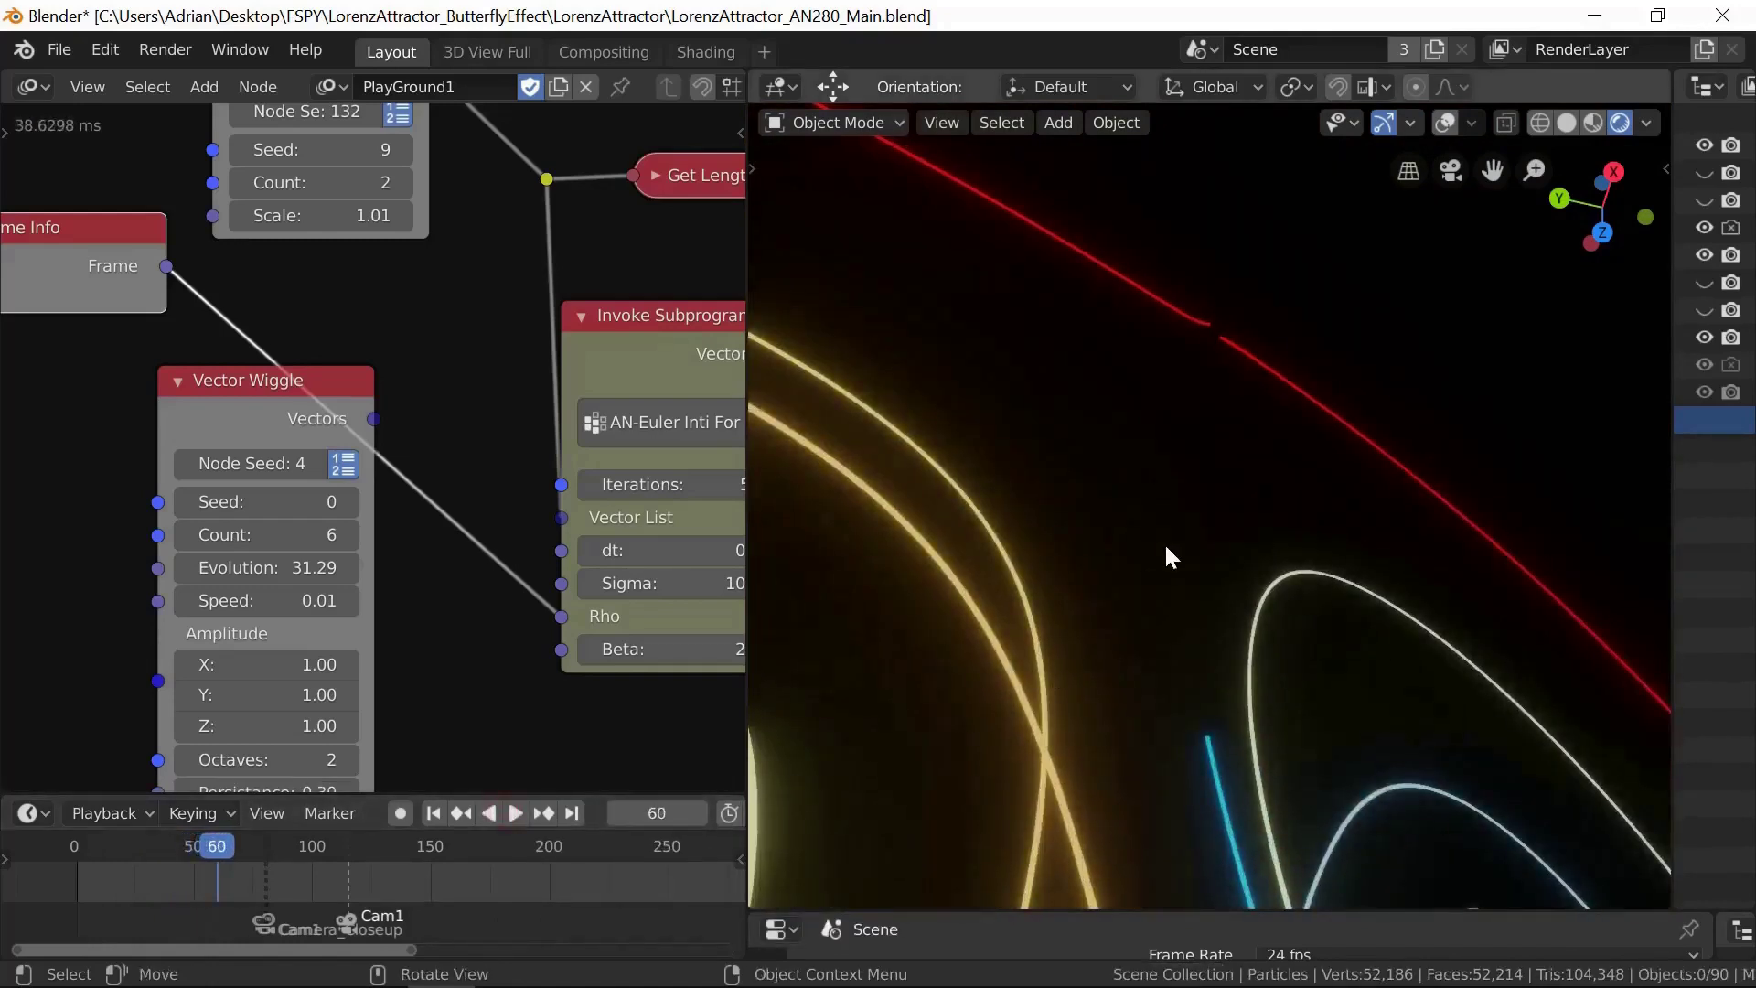
pyautogui.press('KP_0')
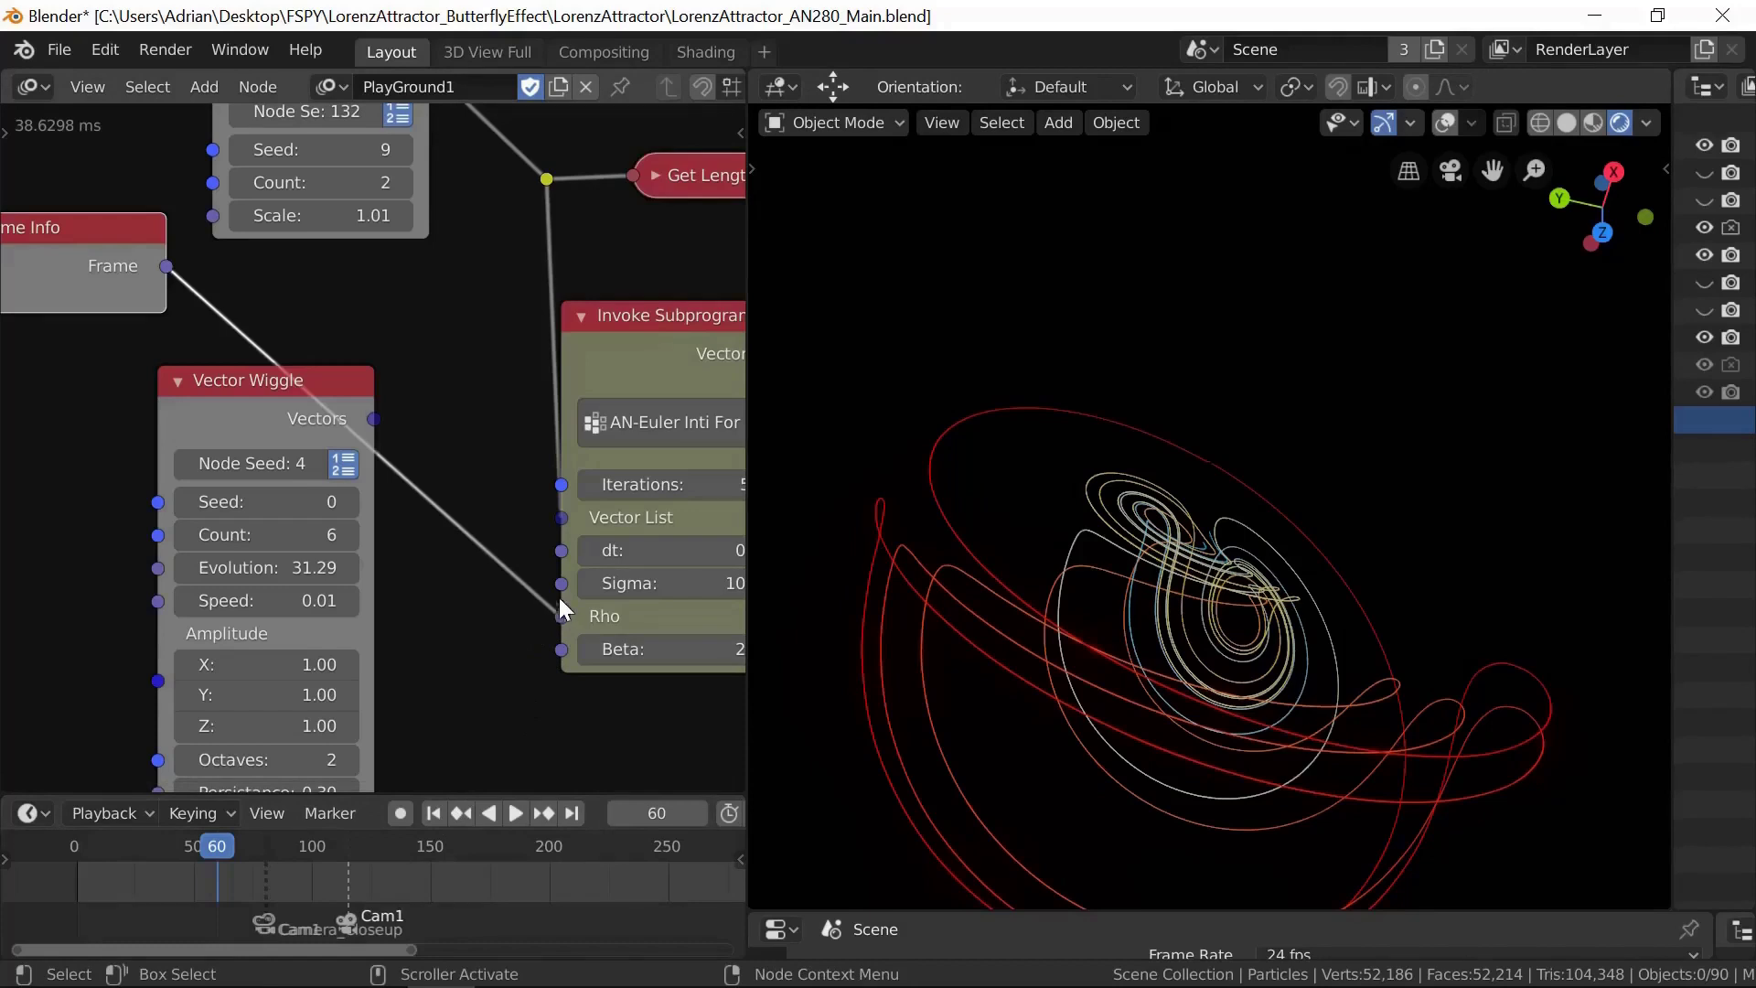
pyautogui.moveTo(517, 425); pyautogui.dragTo(355, 420, button='middle')
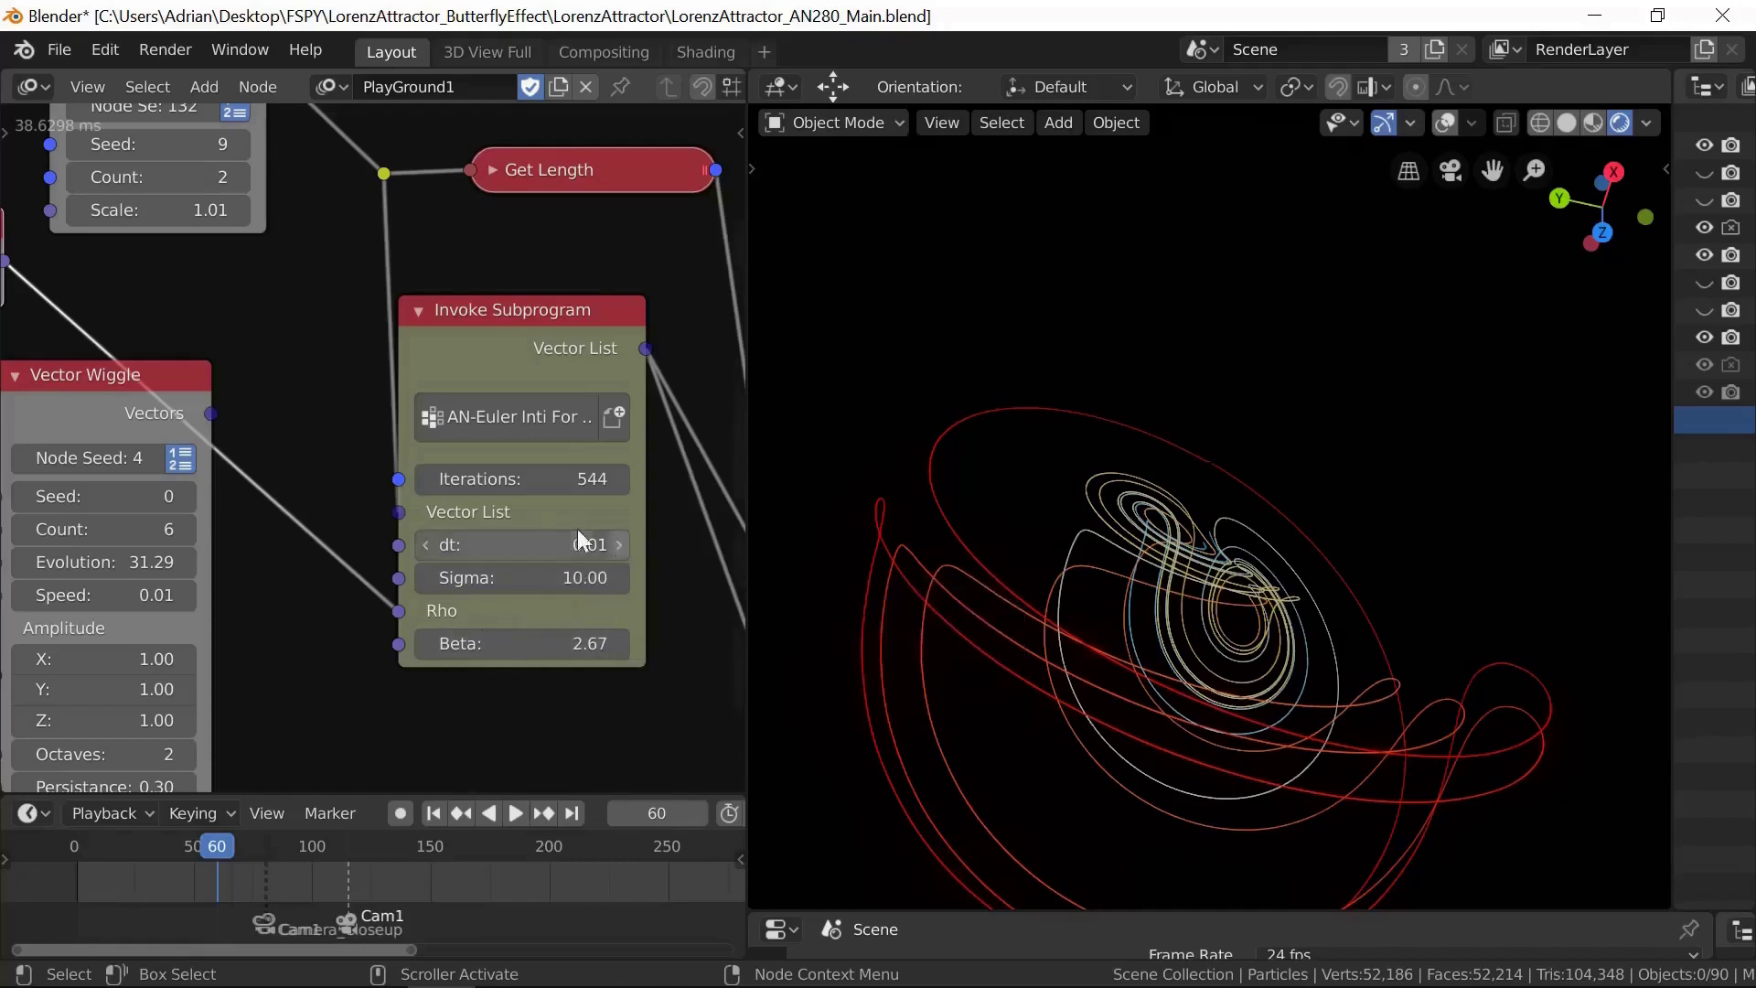
pyautogui.click(426, 544)
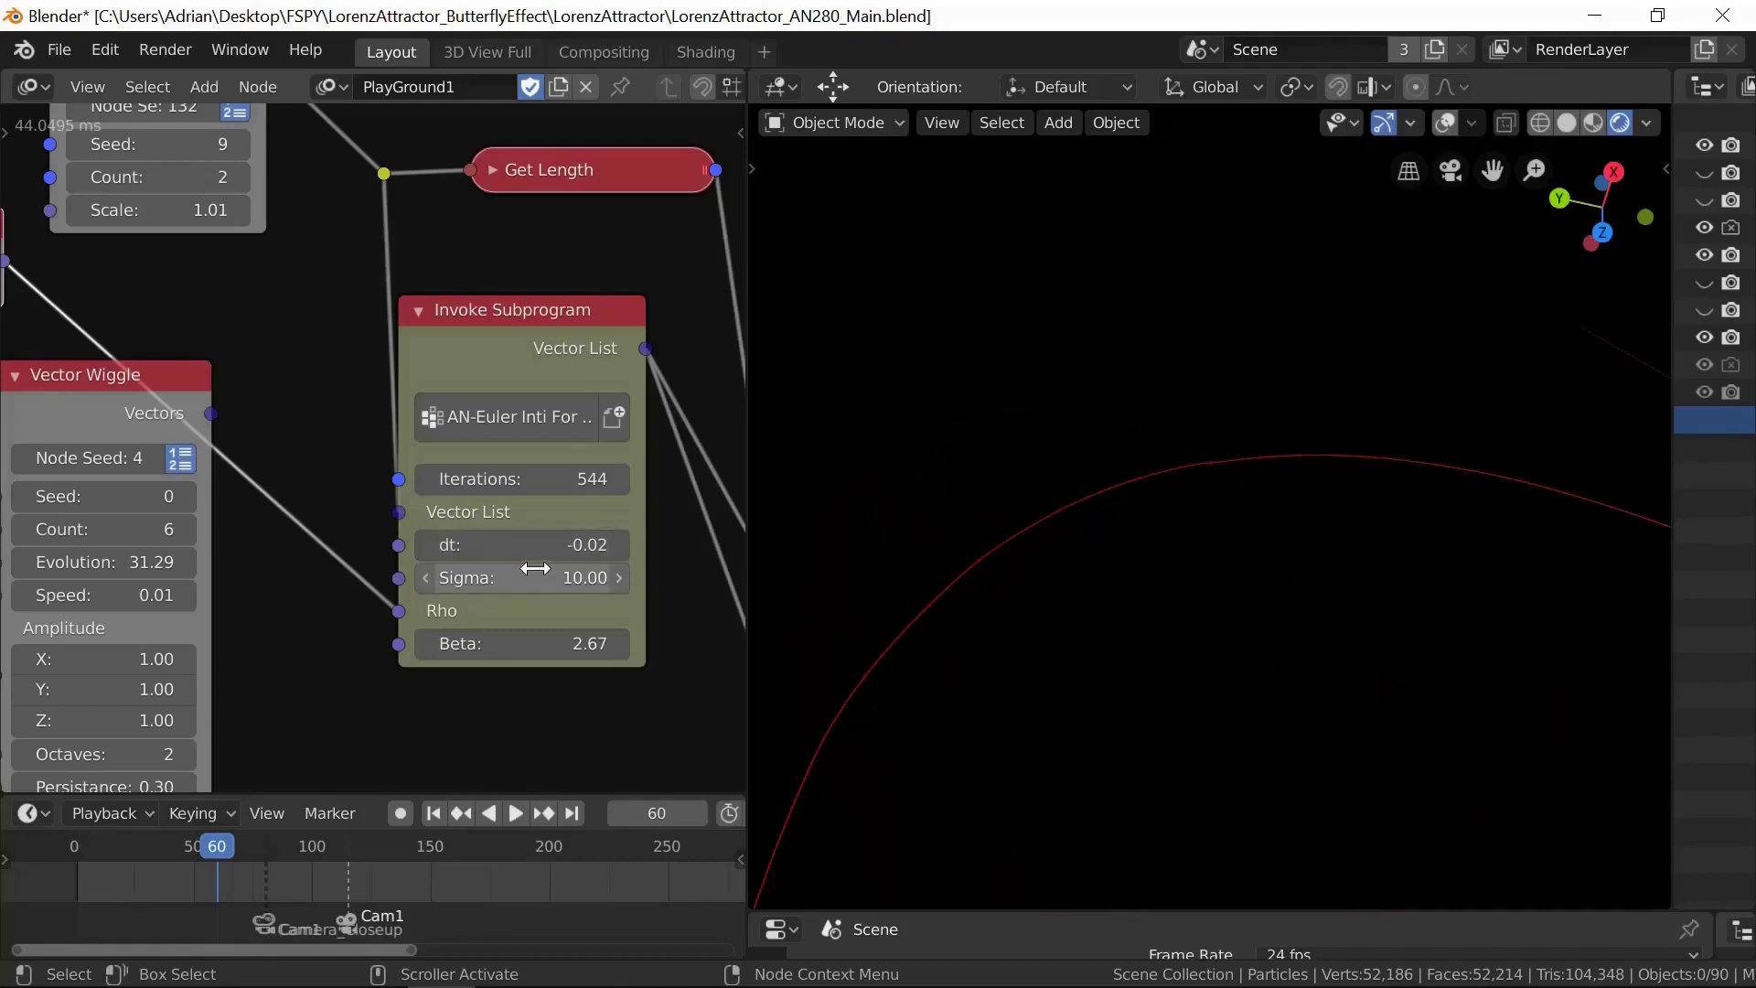
pyautogui.click(620, 543)
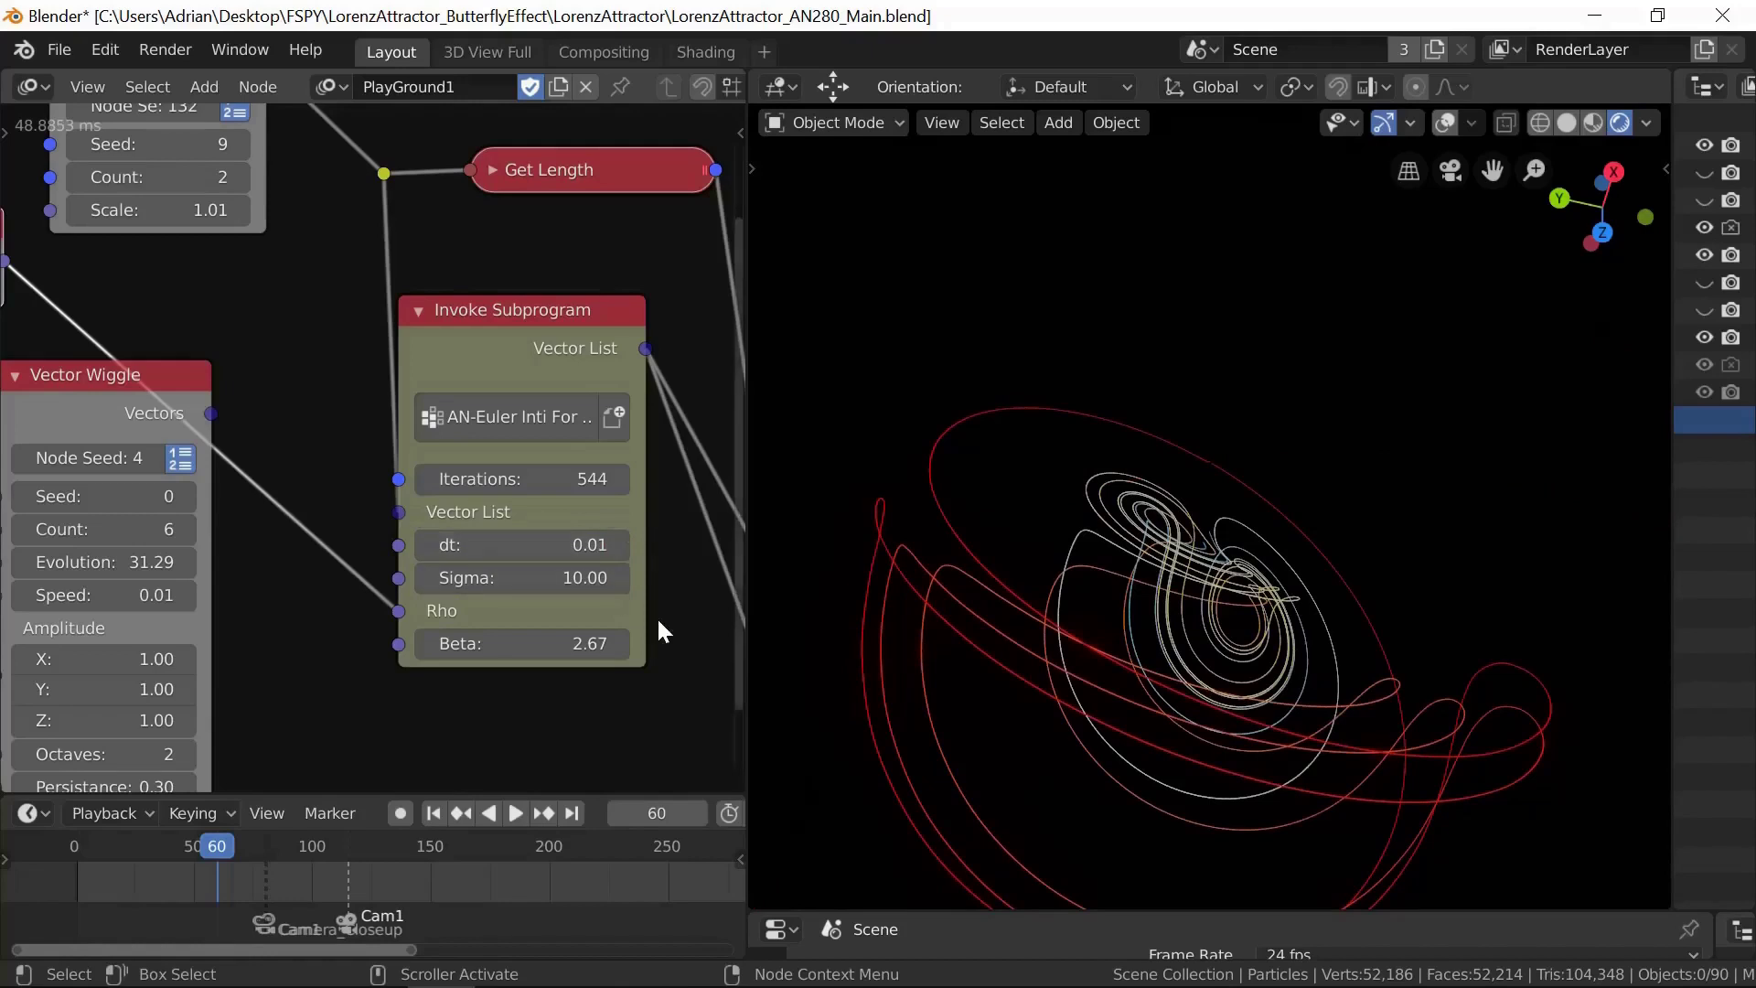
pyautogui.click(620, 543)
pyautogui.click(620, 543)
pyautogui.click(620, 543)
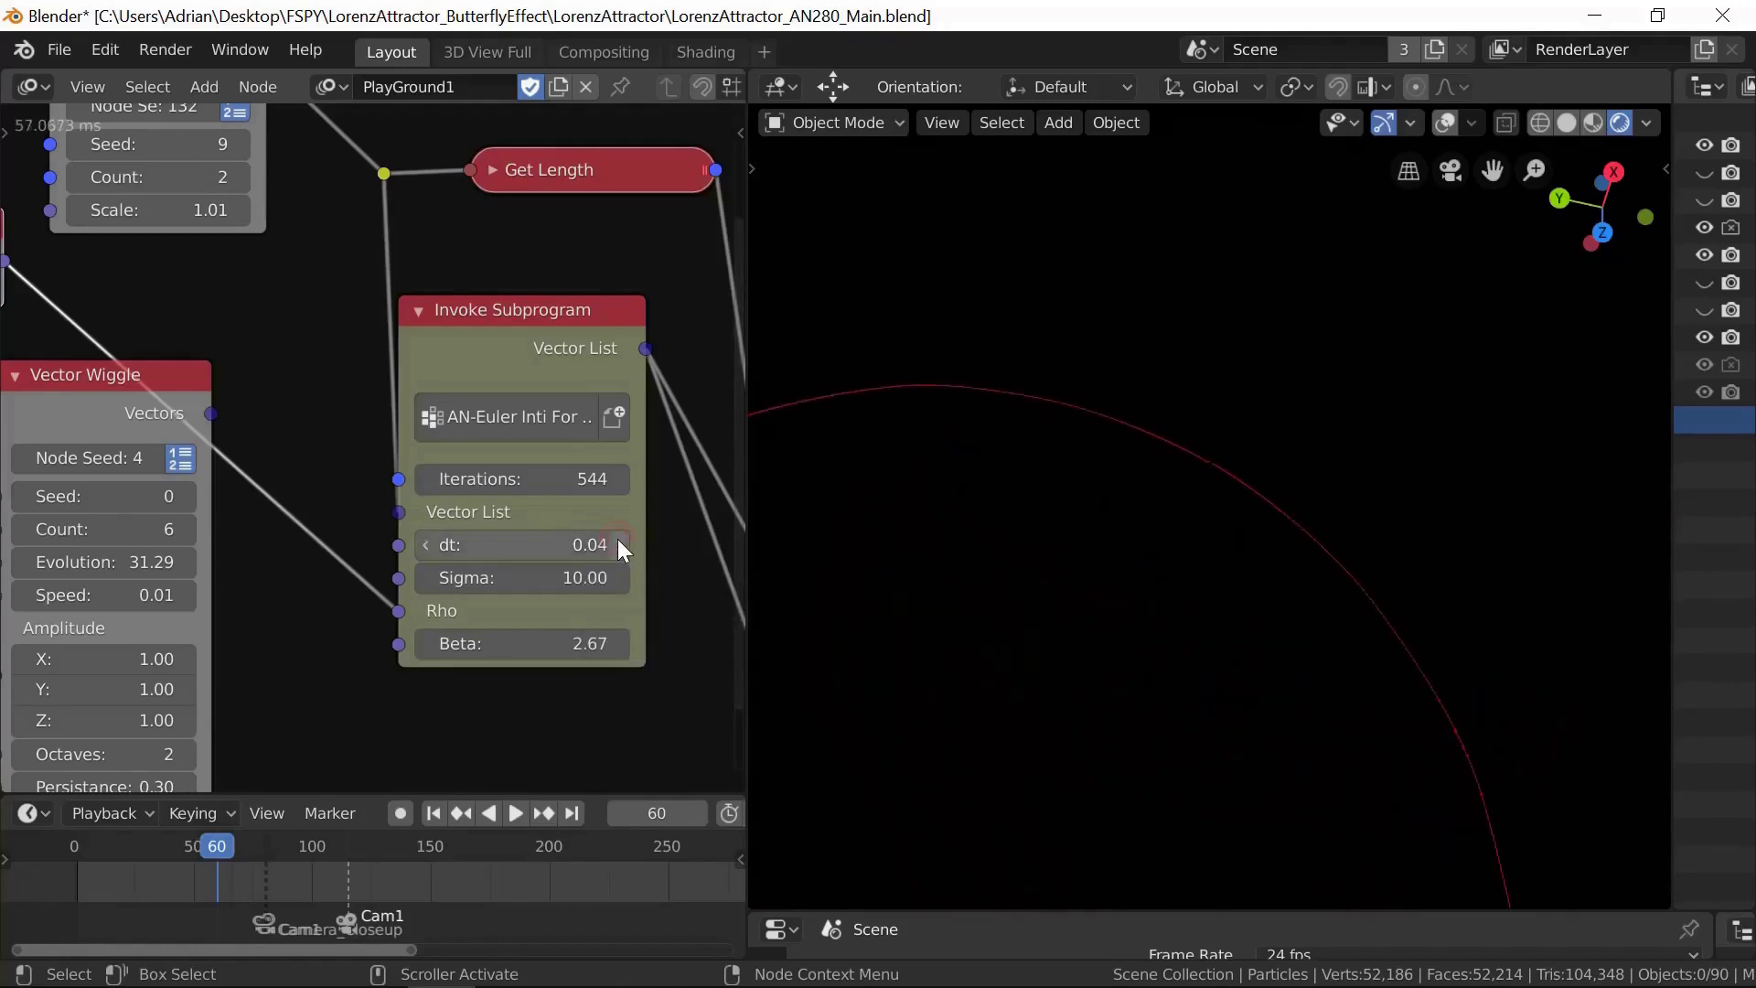
pyautogui.click(425, 545)
pyautogui.click(425, 545)
pyautogui.click(425, 545)
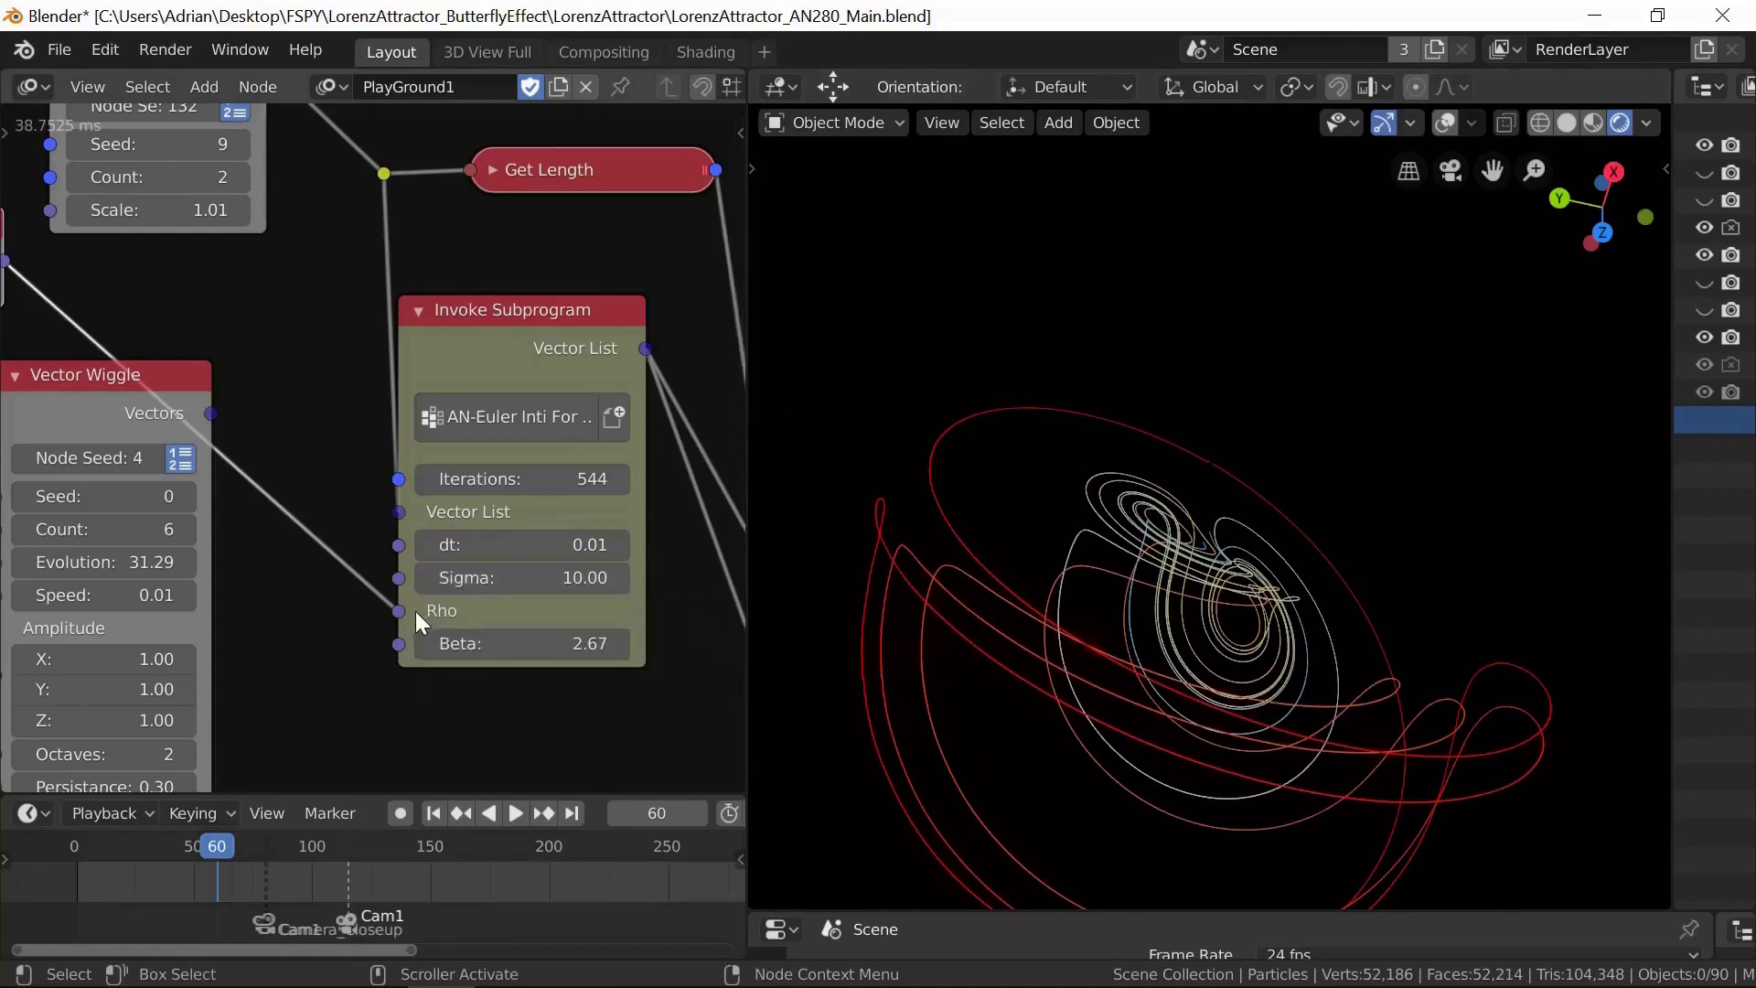
pyautogui.moveTo(400, 609); pyautogui.dragTo(398, 577)
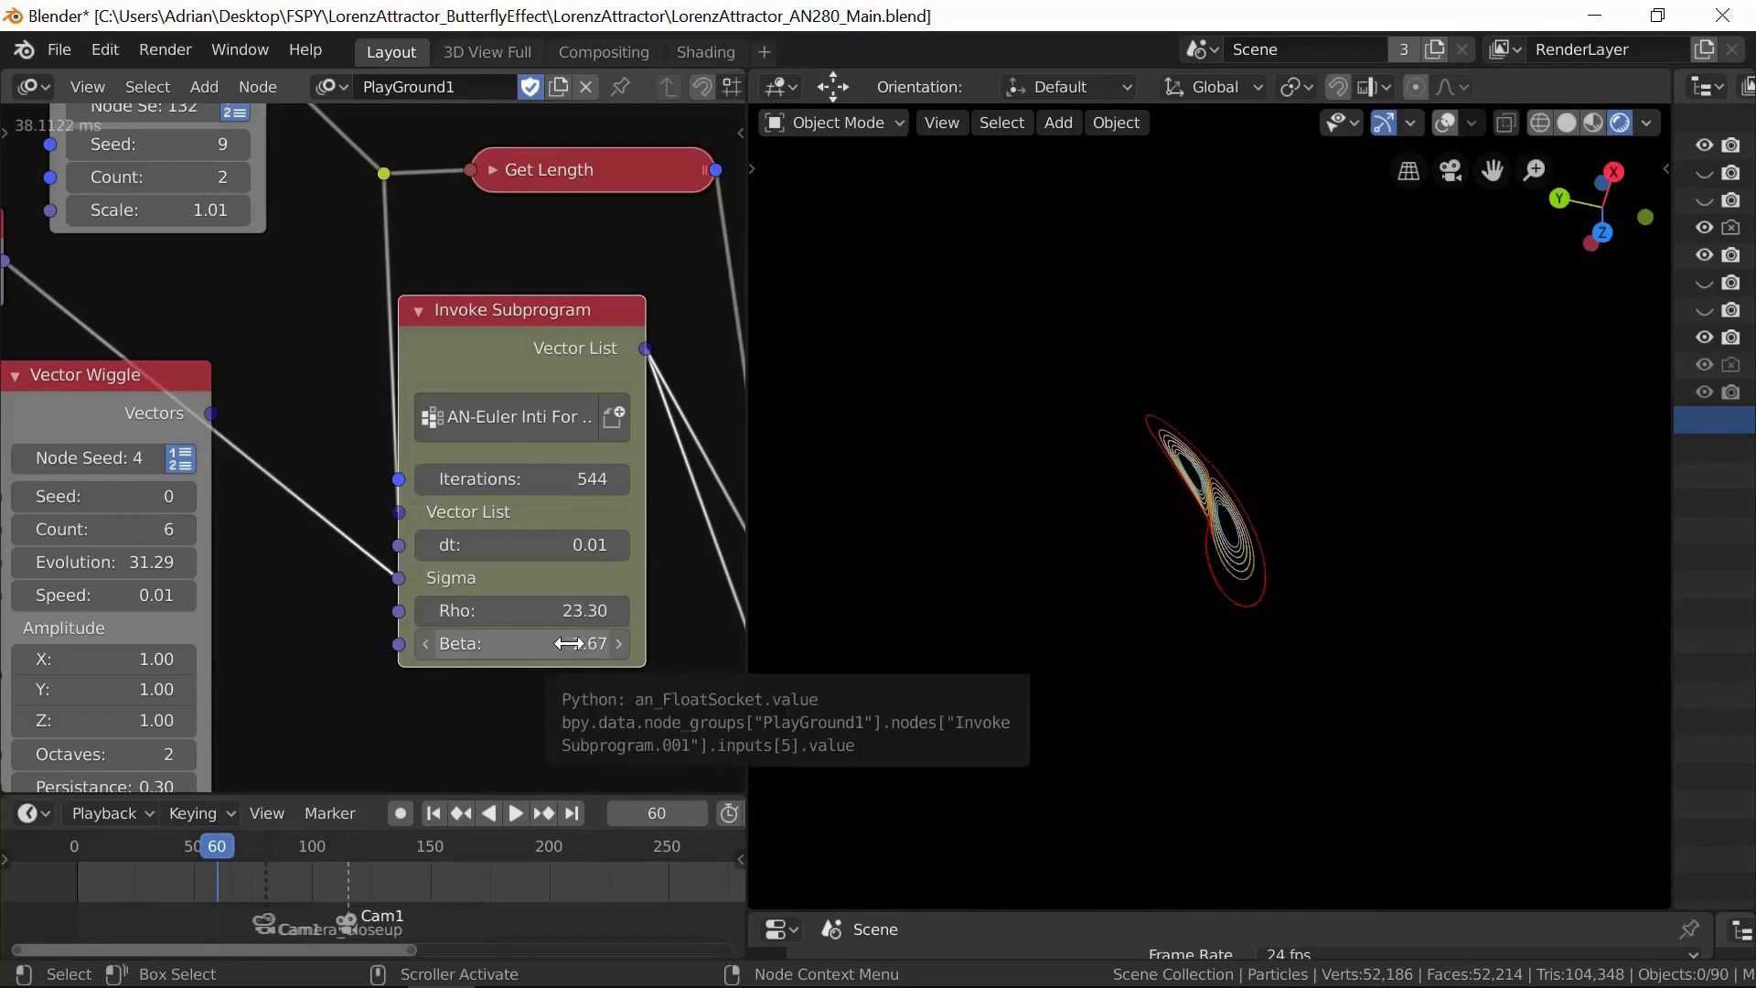
# Step: Replay the Sigma-driven animation from frame 1 to 61, then orbit and zoom on the two lobes
pyautogui.click(434, 813)
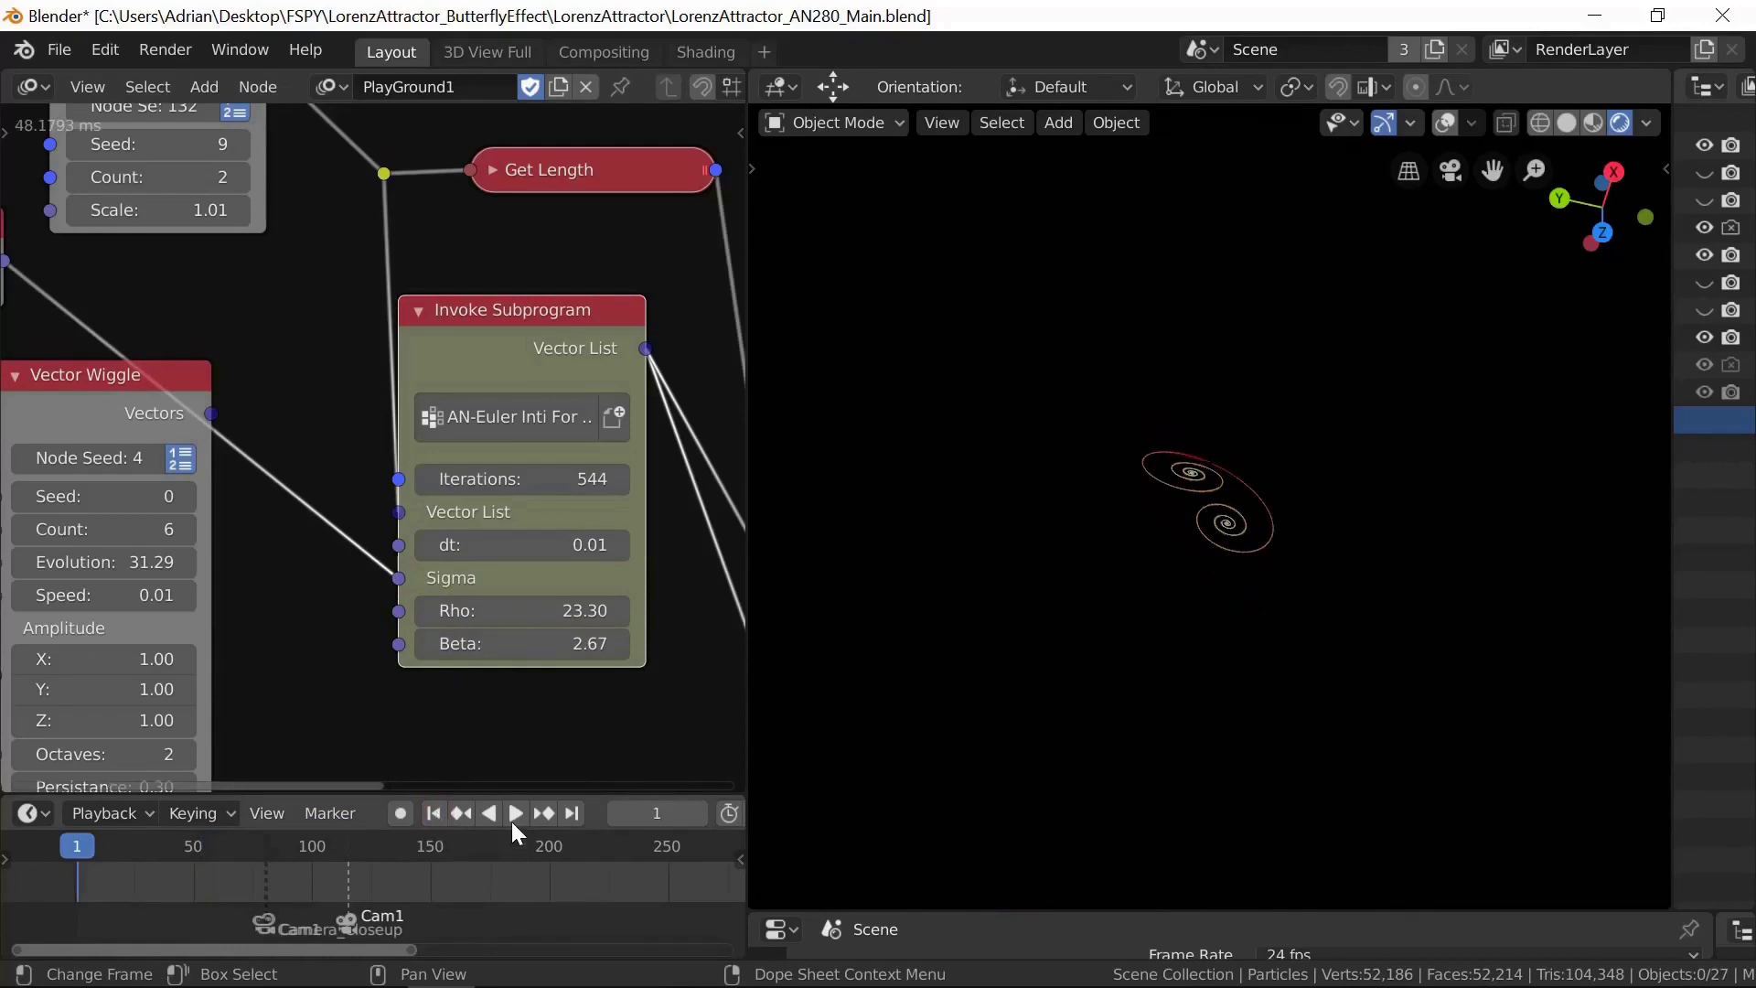
pyautogui.scroll(2, 1114, 646)
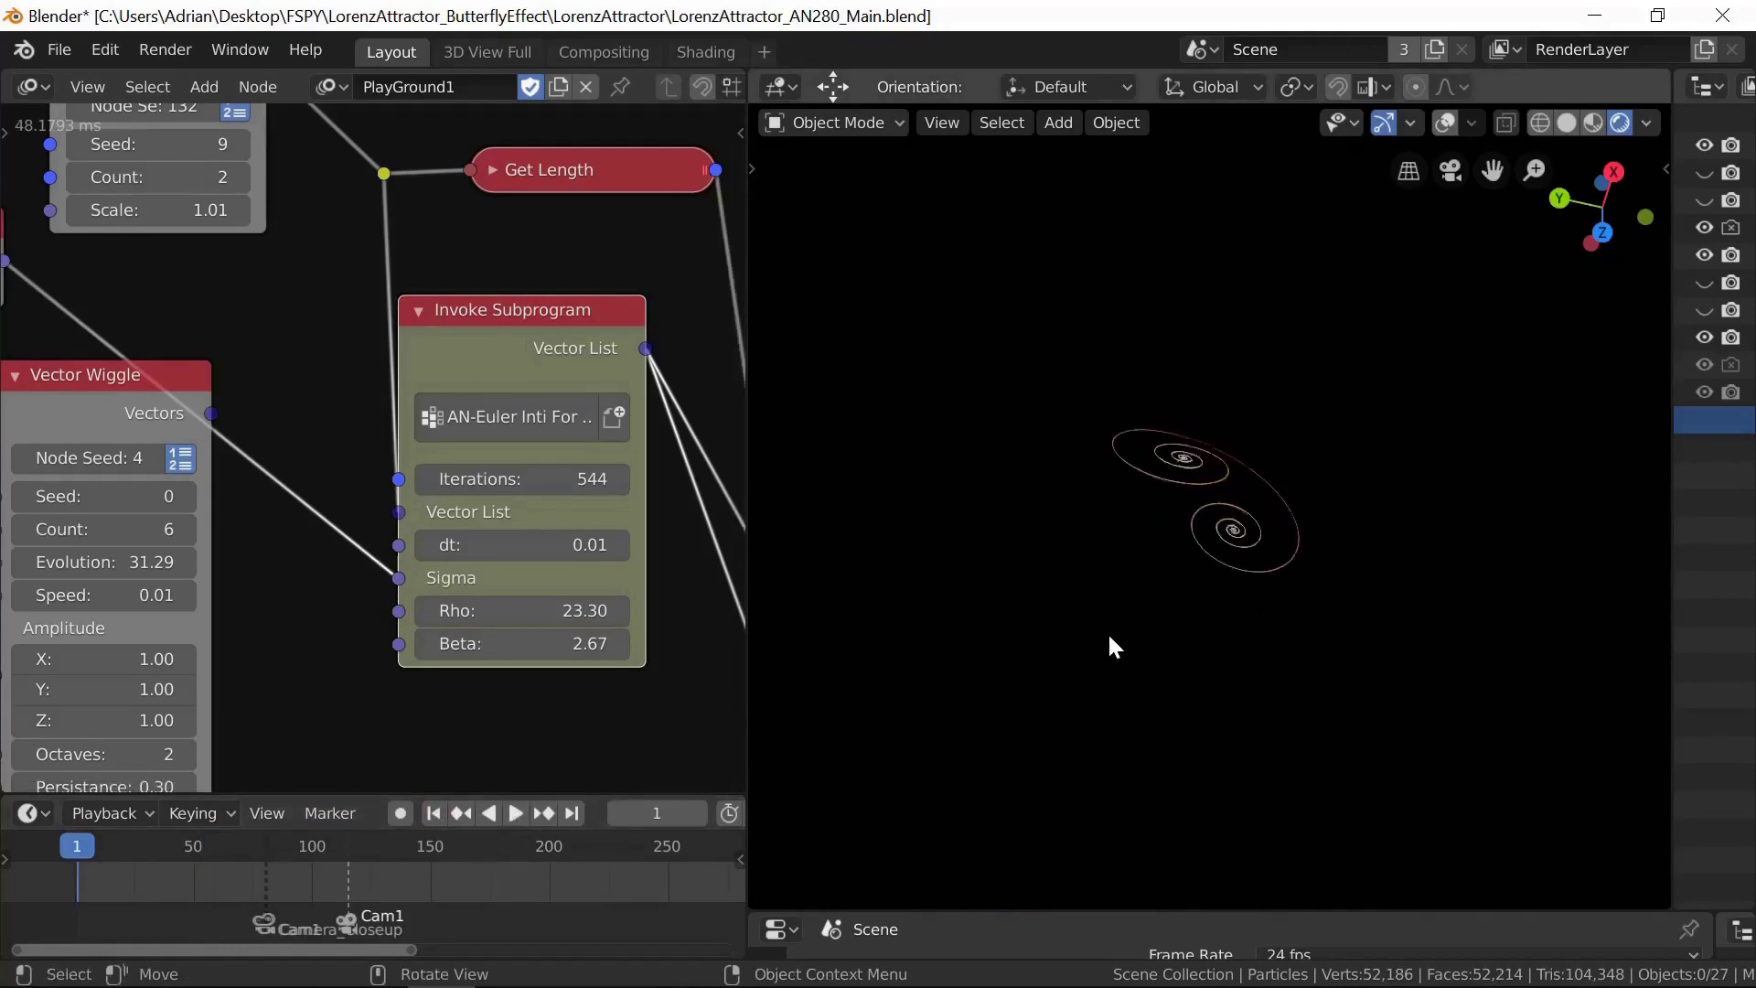
pyautogui.click(515, 814)
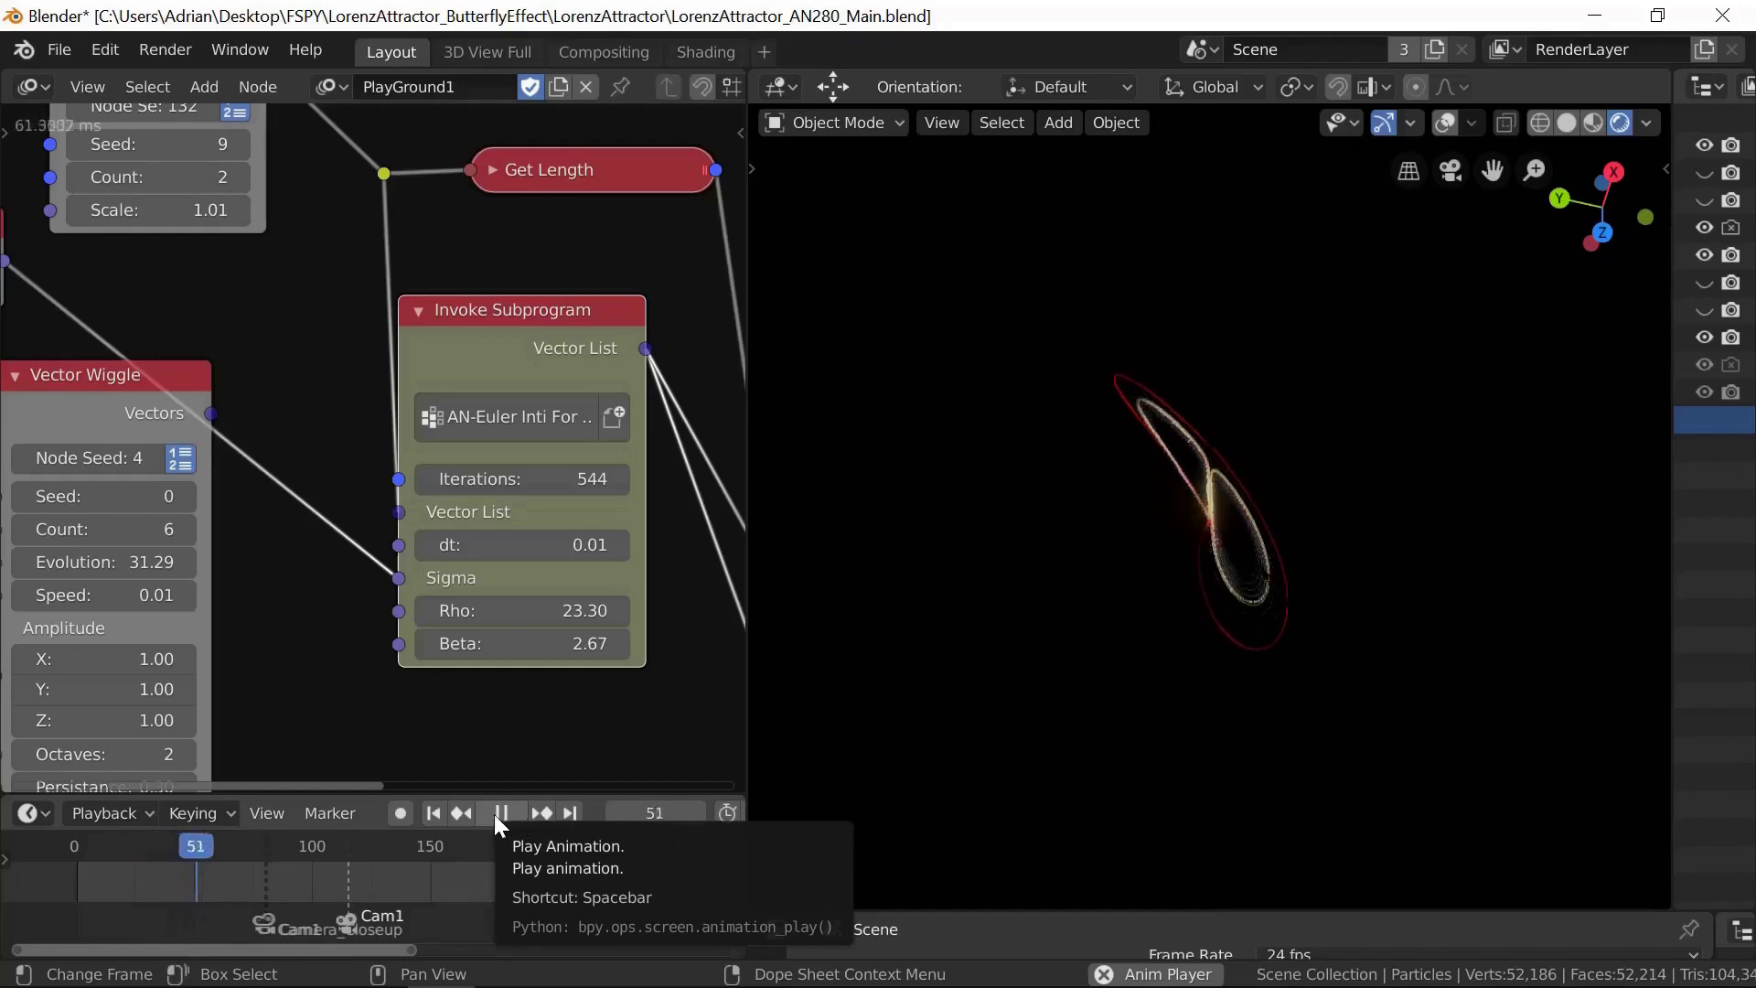
pyautogui.click(505, 811)
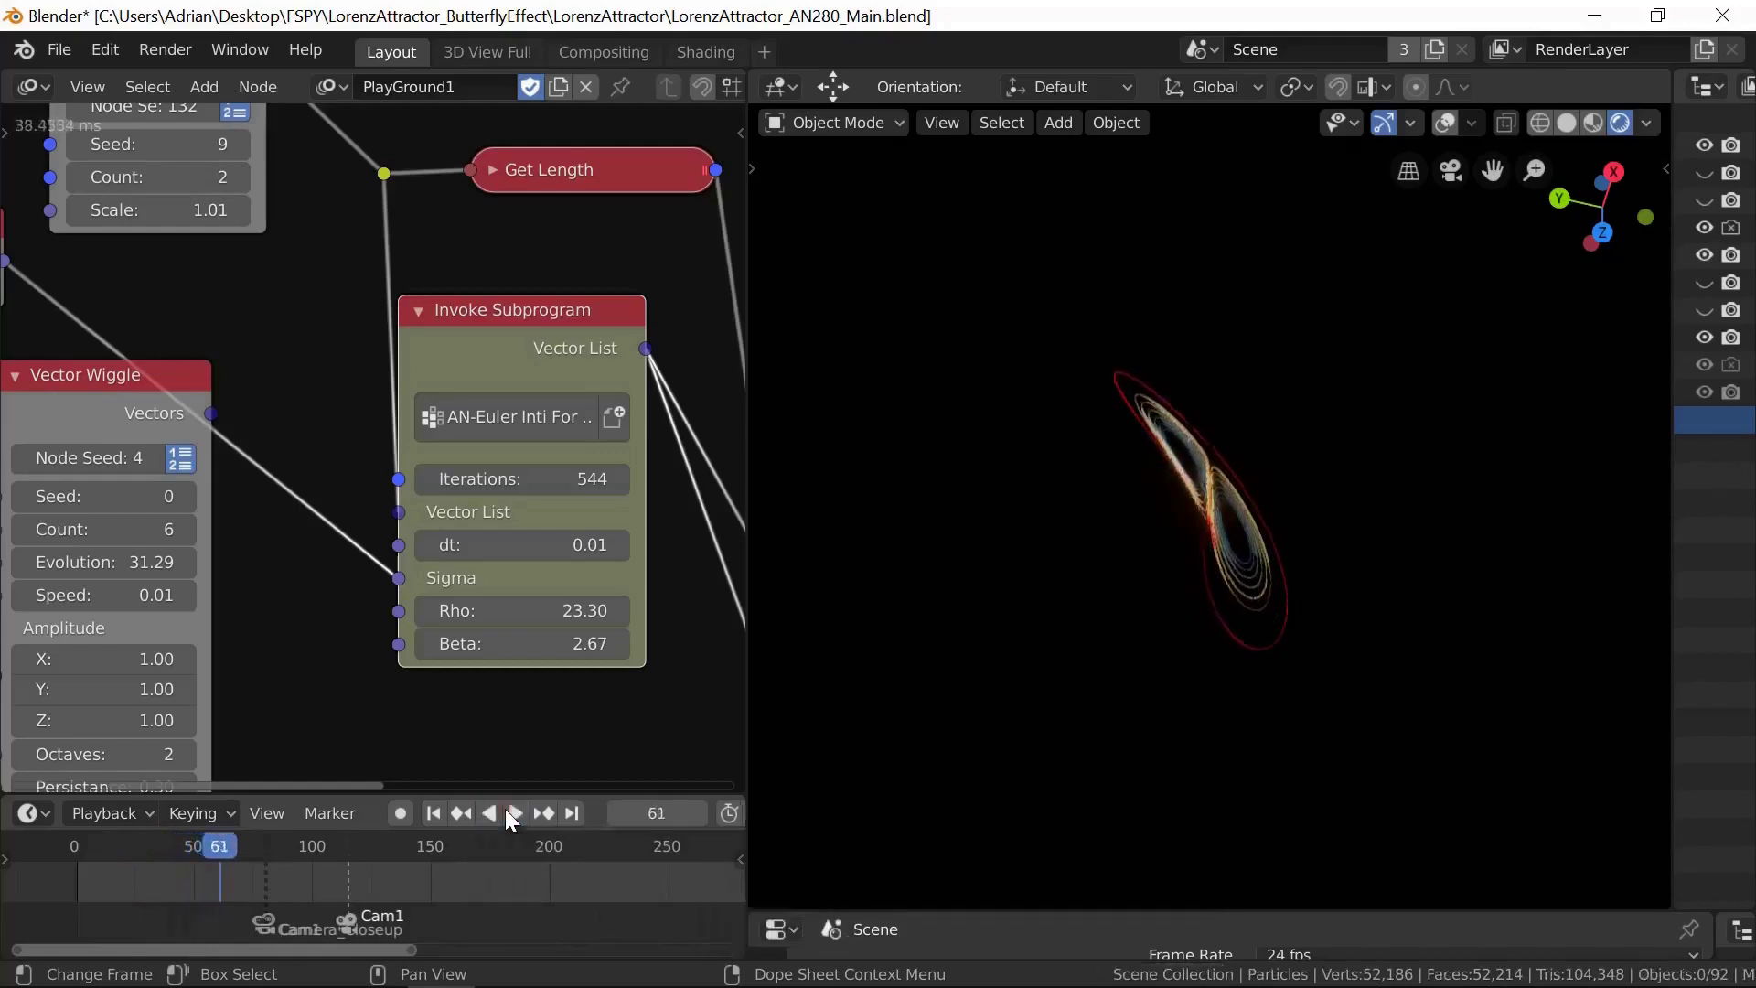
pyautogui.moveTo(1352, 428); pyautogui.dragTo(1146, 596, button='middle')
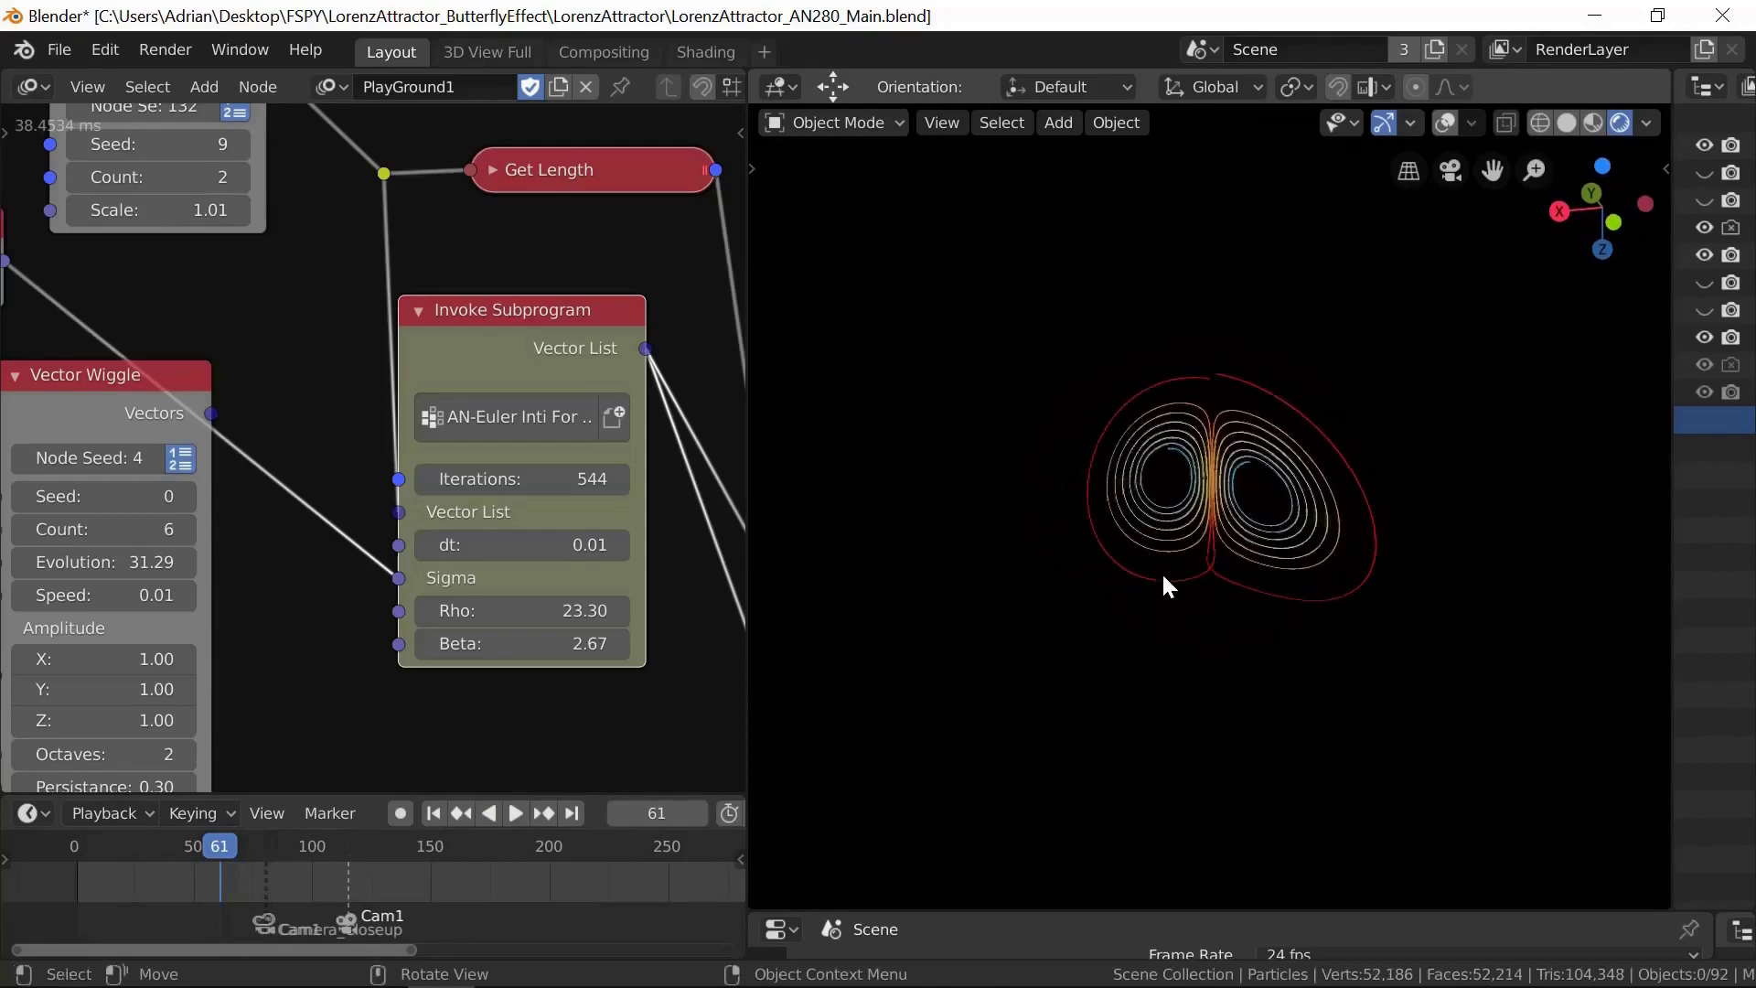
pyautogui.scroll(4, 1177, 563)
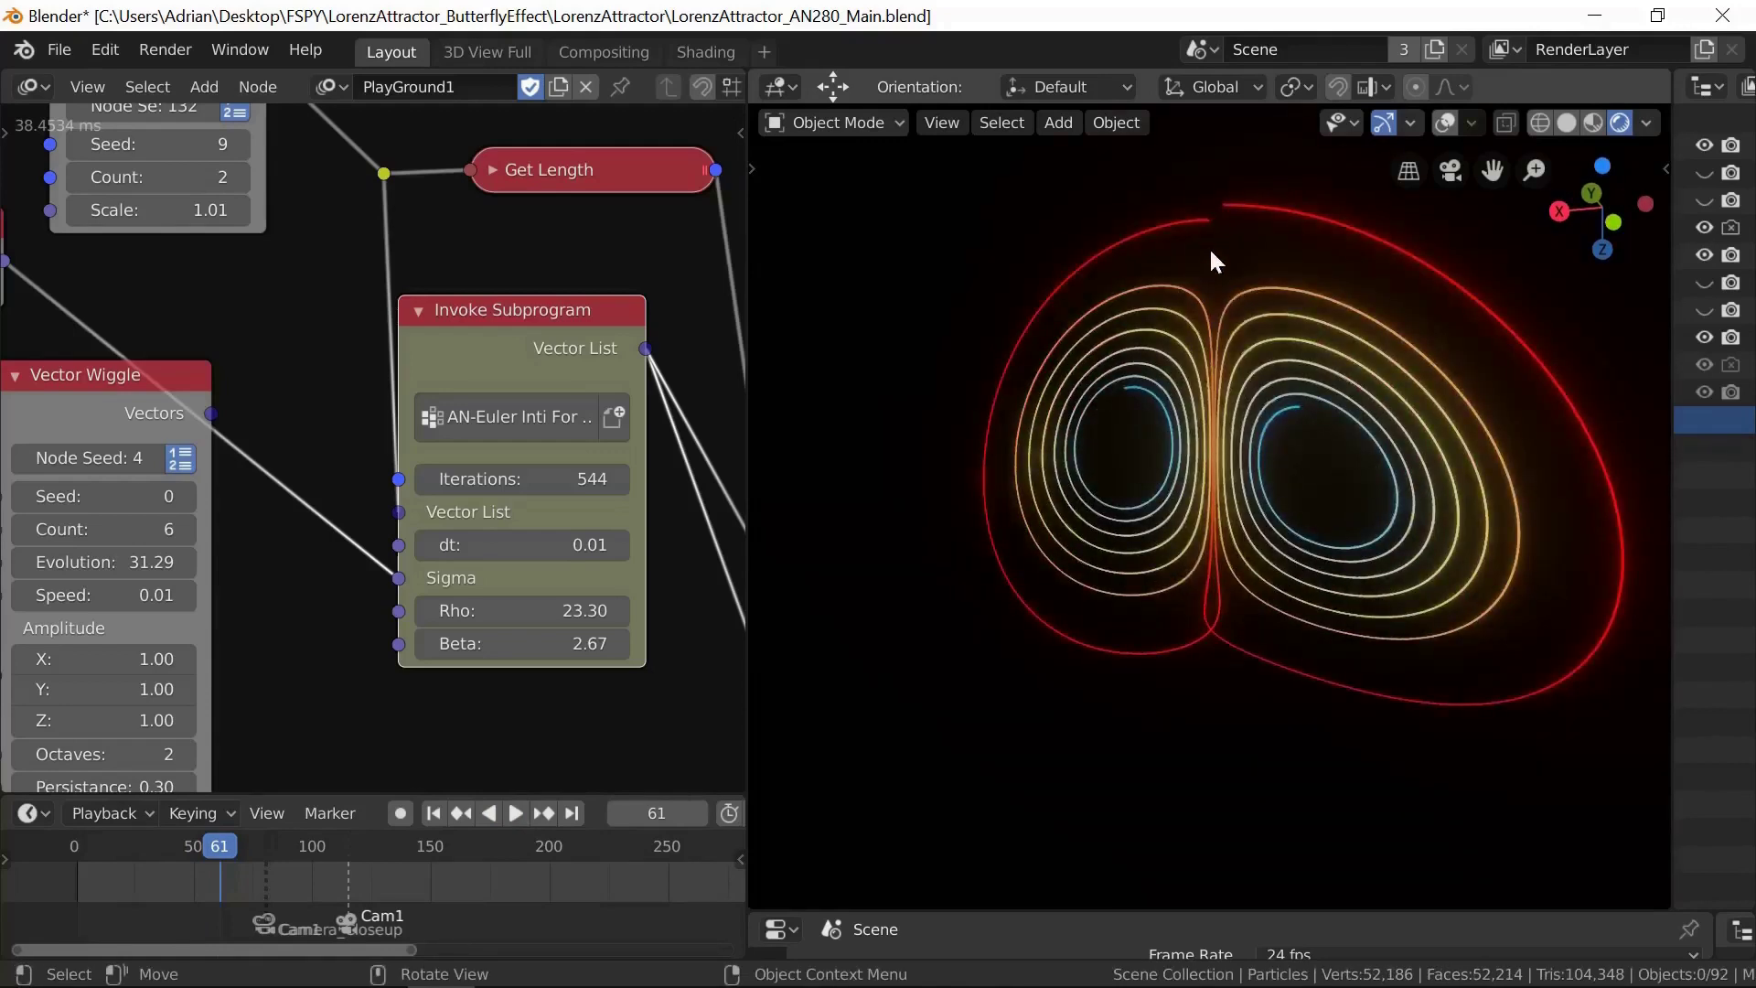
# Step: Orbit to a wider diagonal view and detach the frame link from Sigma, restoring it to 10.00
pyautogui.moveTo(1191, 169); pyautogui.dragTo(1091, 365, button='middle')
pyautogui.moveTo(1203, 281); pyautogui.dragTo(1038, 404, button='middle')
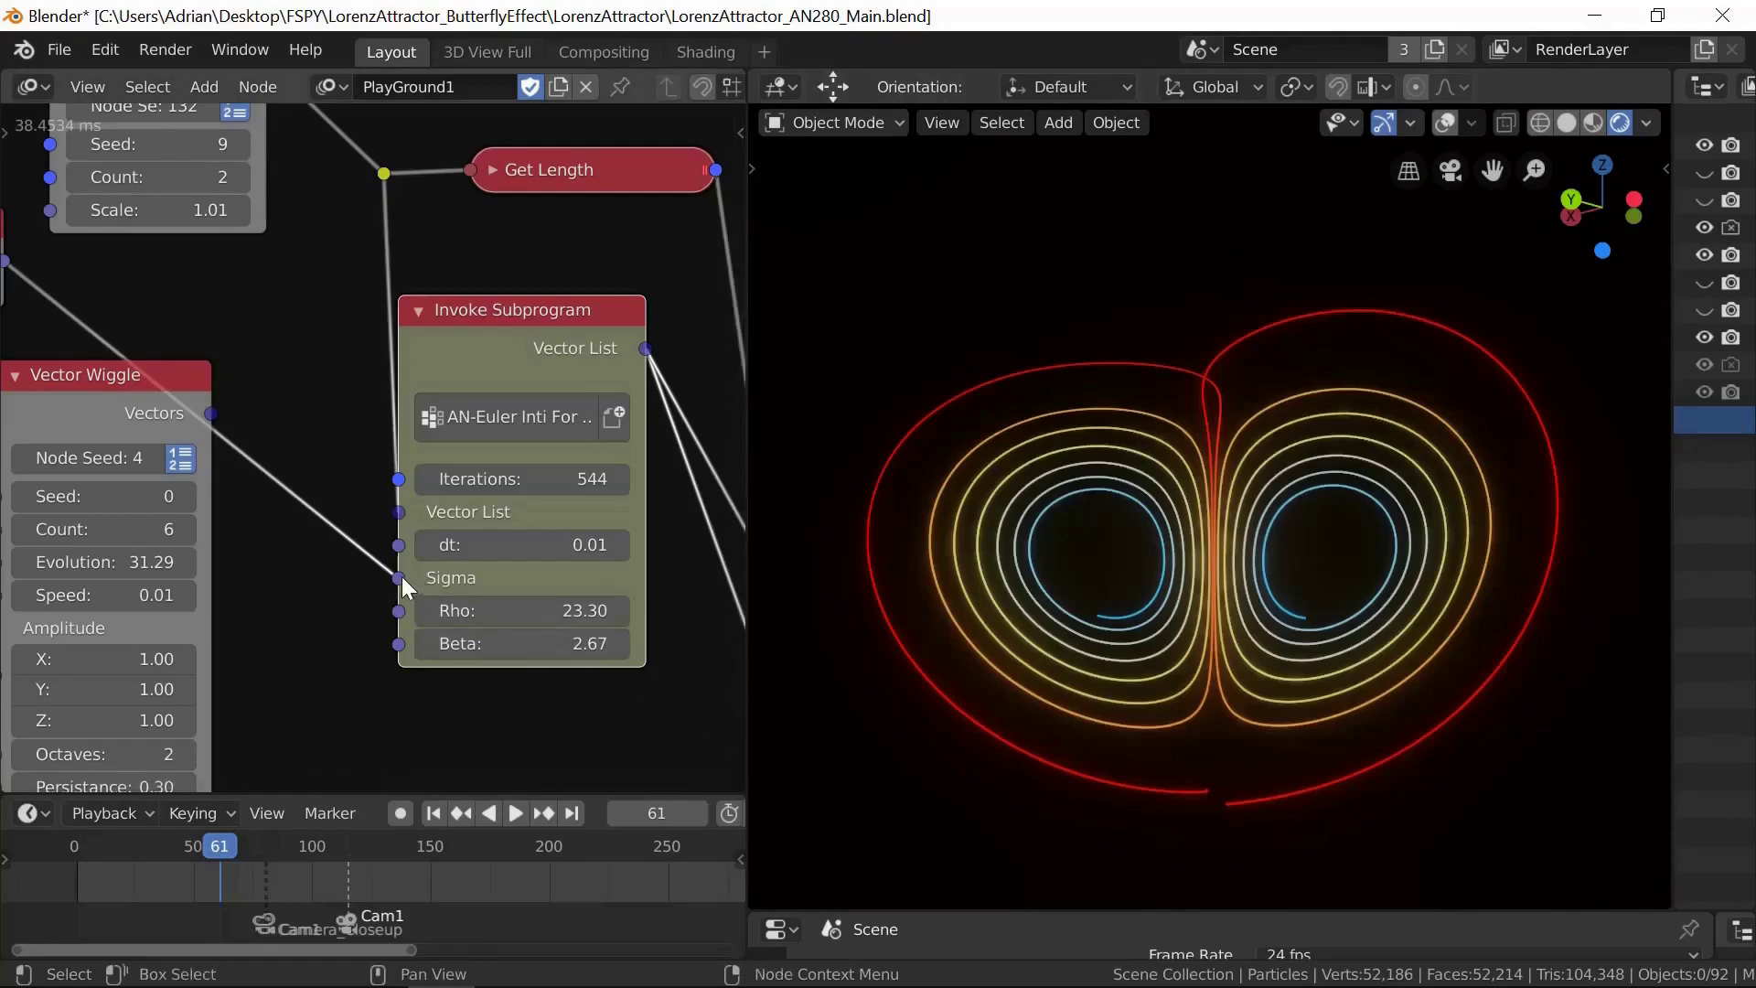
pyautogui.moveTo(399, 577); pyautogui.dragTo(355, 379)
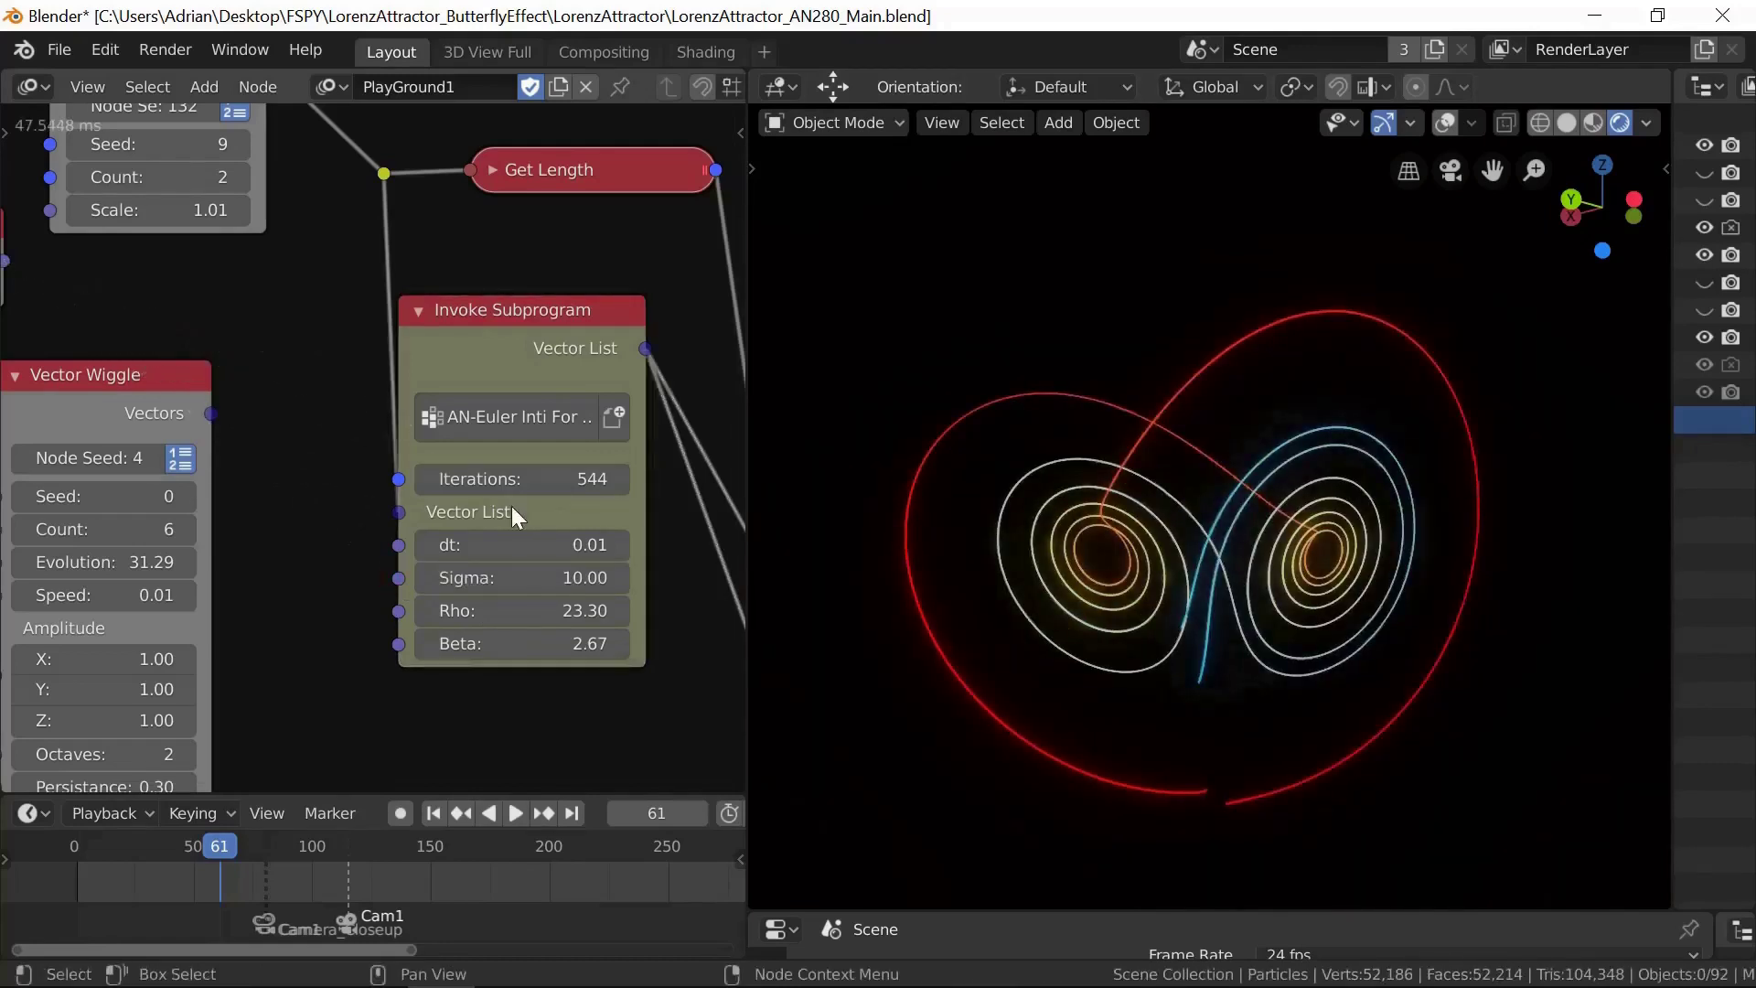